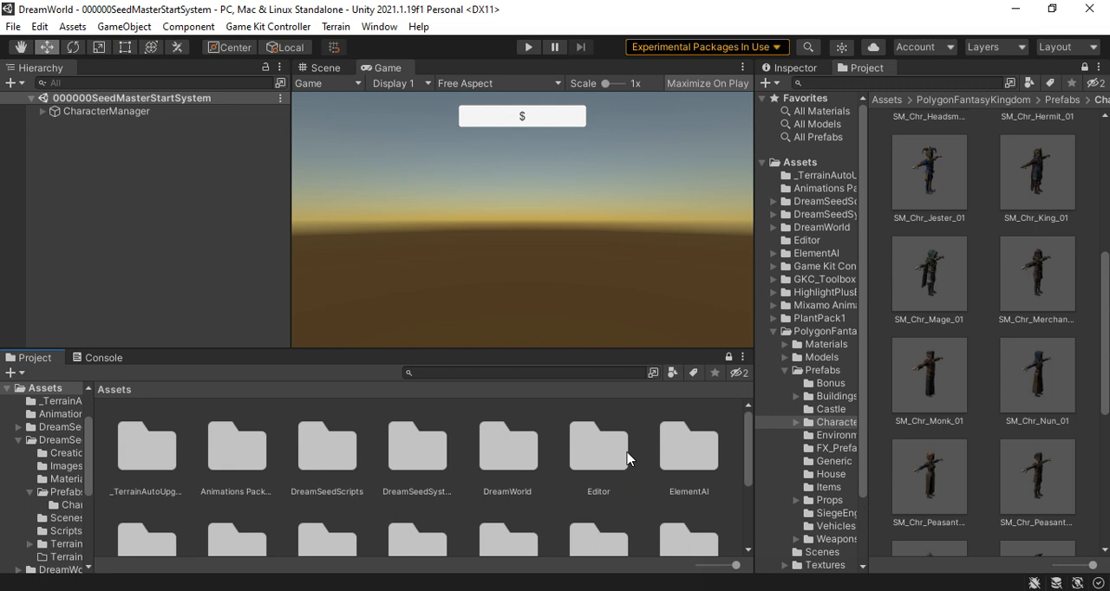
scroll(630, 460, "down", 1)
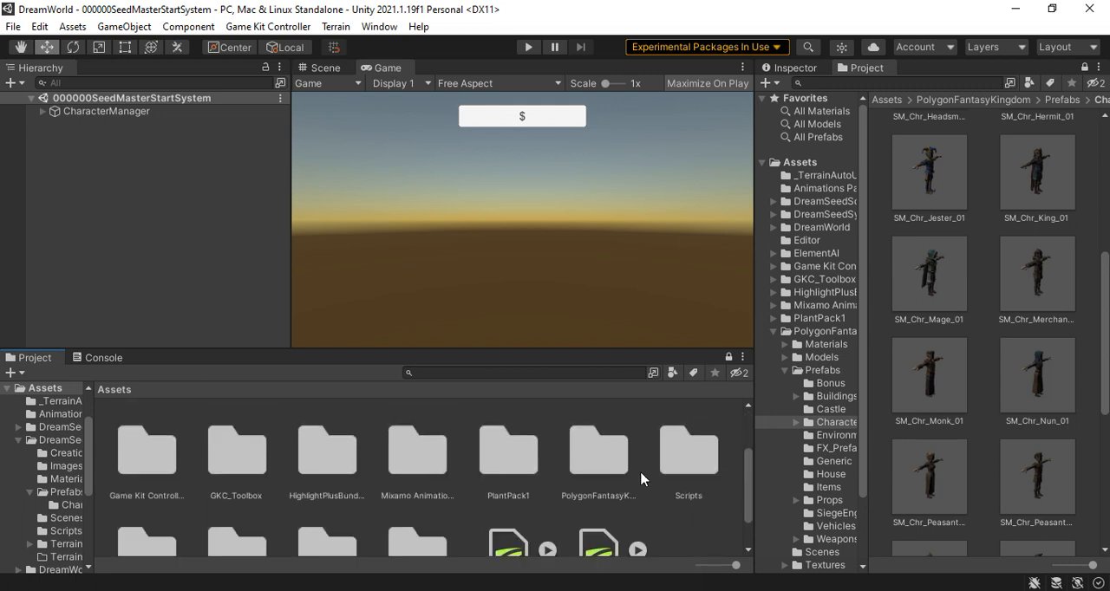
Look through the project's top-level Assets folders to review which asset packs and project folders it contains
scroll(641, 479, "up", 1)
scroll(641, 480, "up", 1)
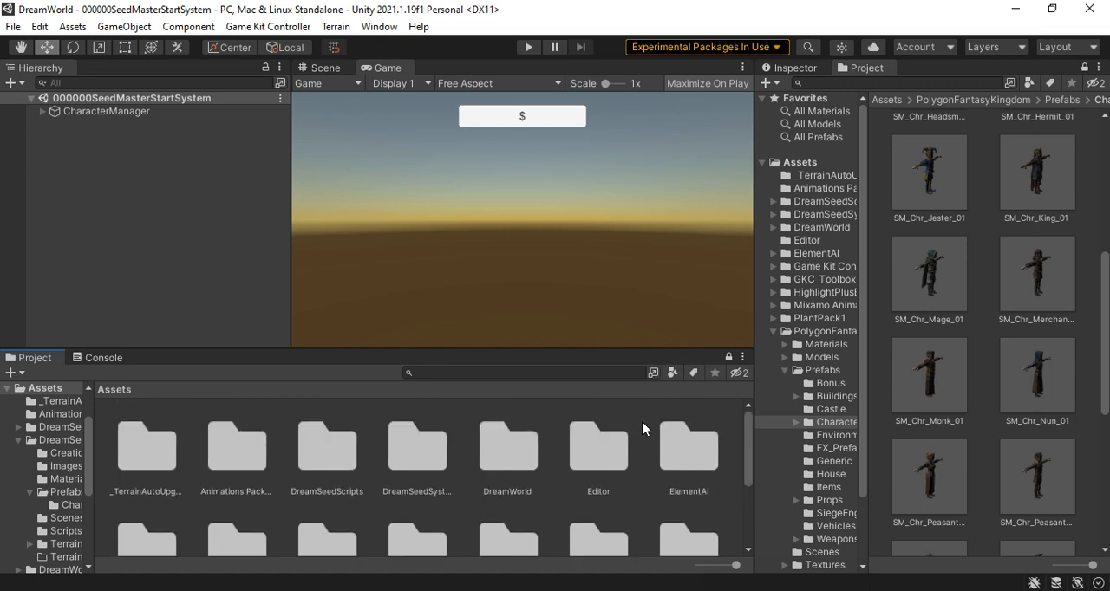
scroll(645, 428, "down", 2)
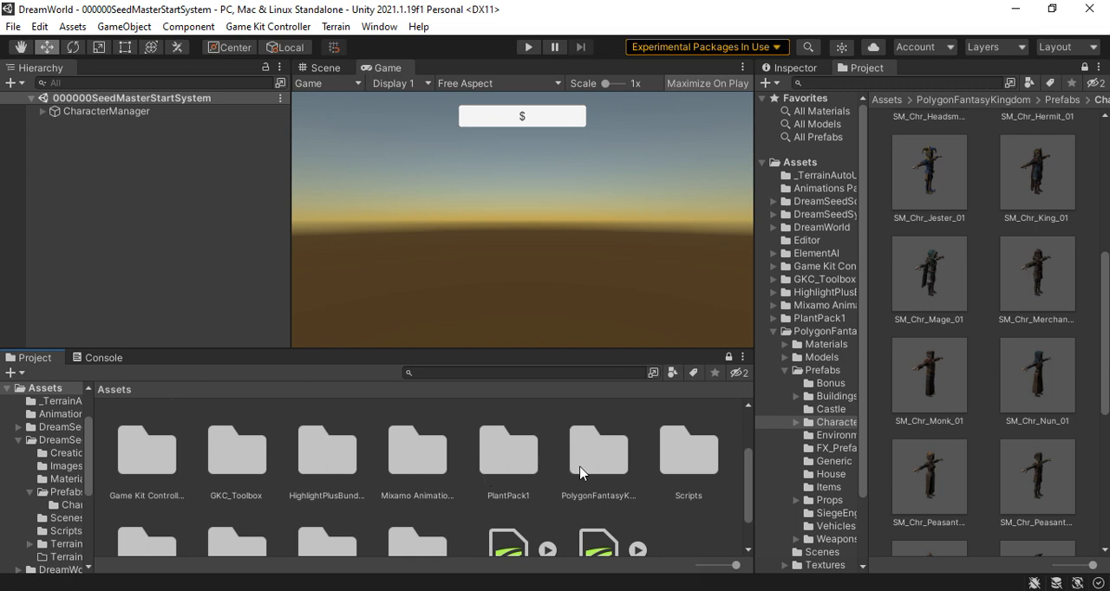
scroll(547, 473, "down", 2)
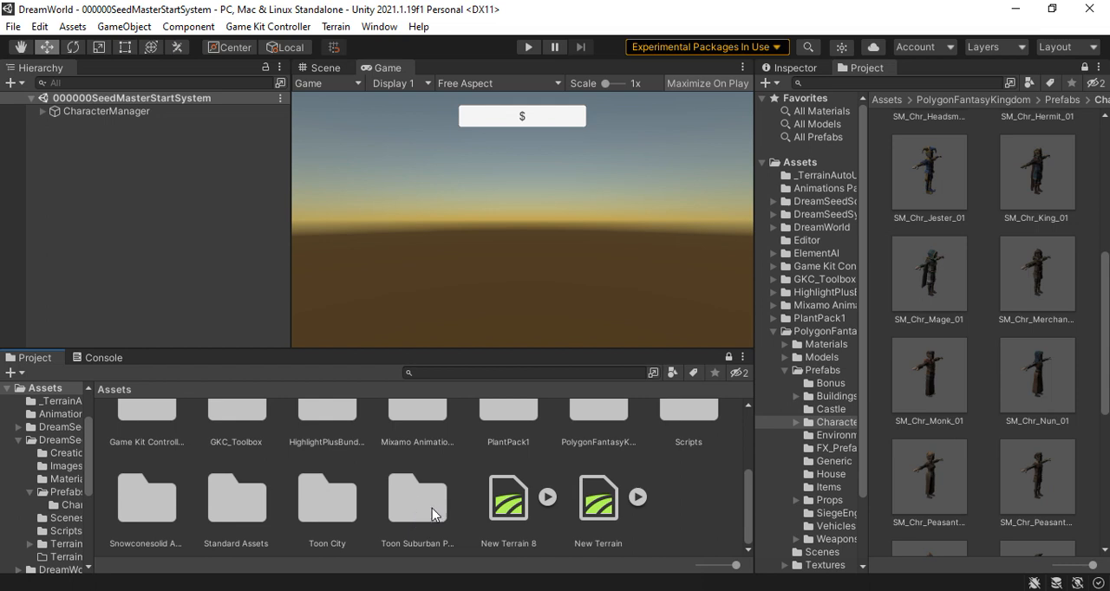
scroll(432, 508, "up", 3)
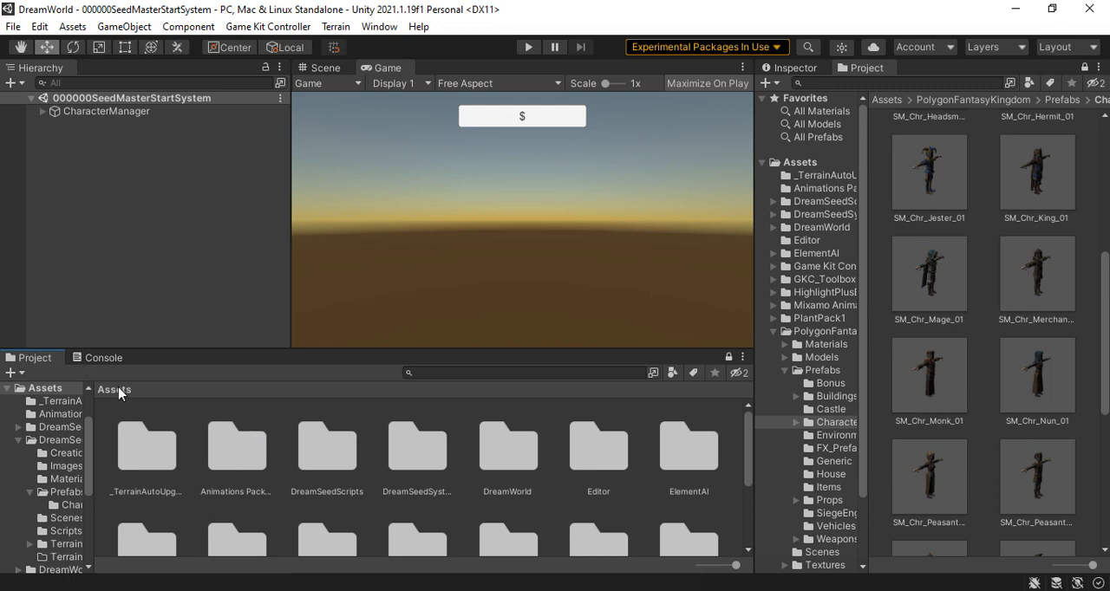
left_click(13, 26)
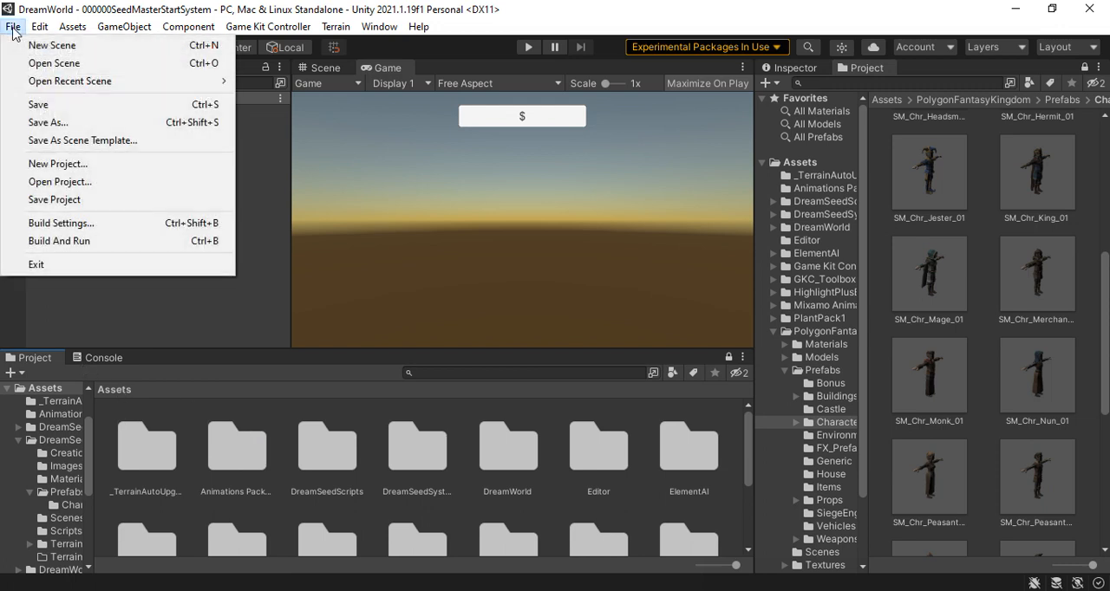
left_click(159, 327)
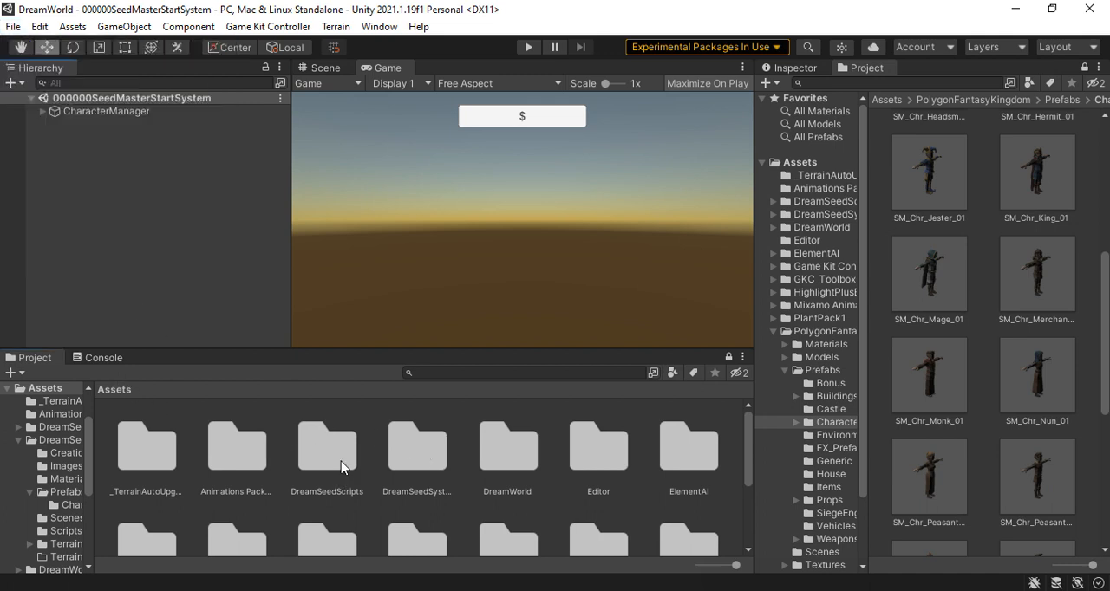
Examine the contents of the DreamSeedSystem folder, including its Prefabs folder and the Characters subfolder
double_click(426, 444)
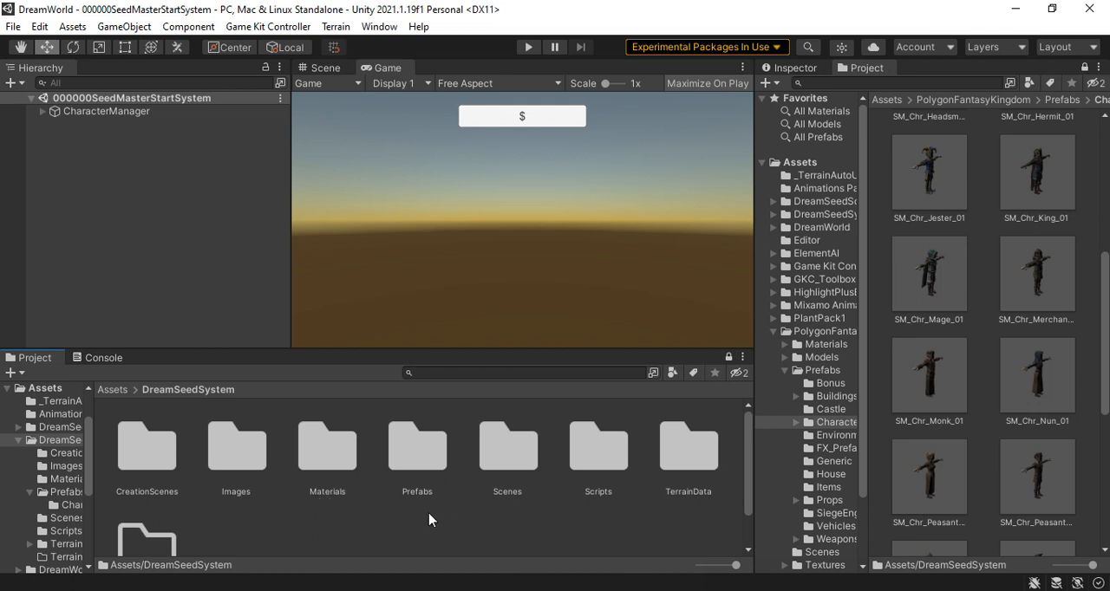
scroll(410, 532, "down", 2)
scroll(405, 531, "up", 2)
double_click(411, 455)
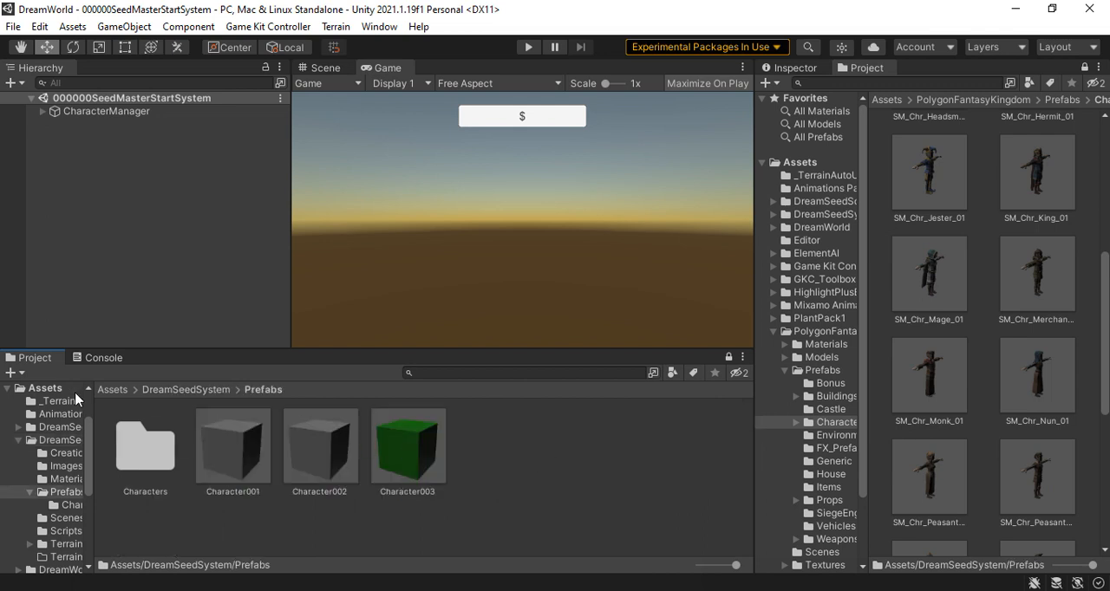
double_click(143, 455)
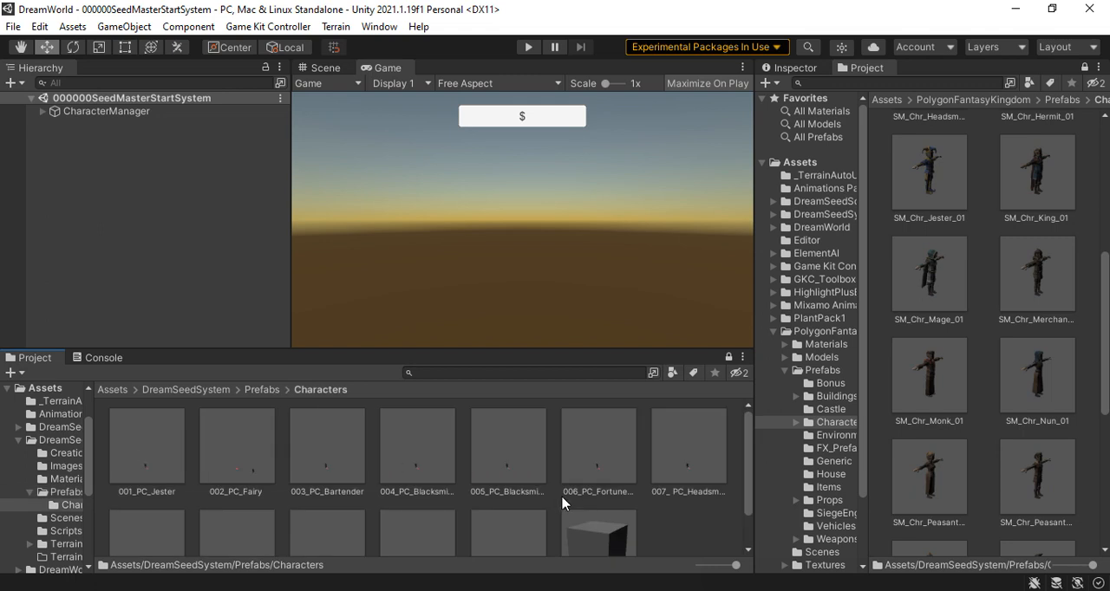
scroll(563, 503, "down", 2)
left_click(263, 393)
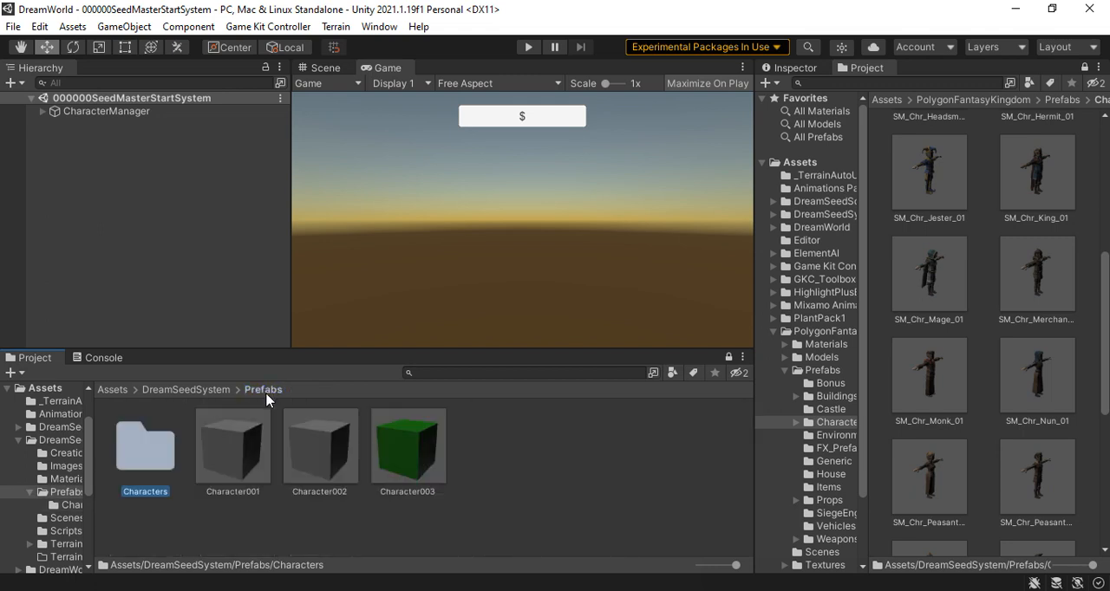
left_click(193, 392)
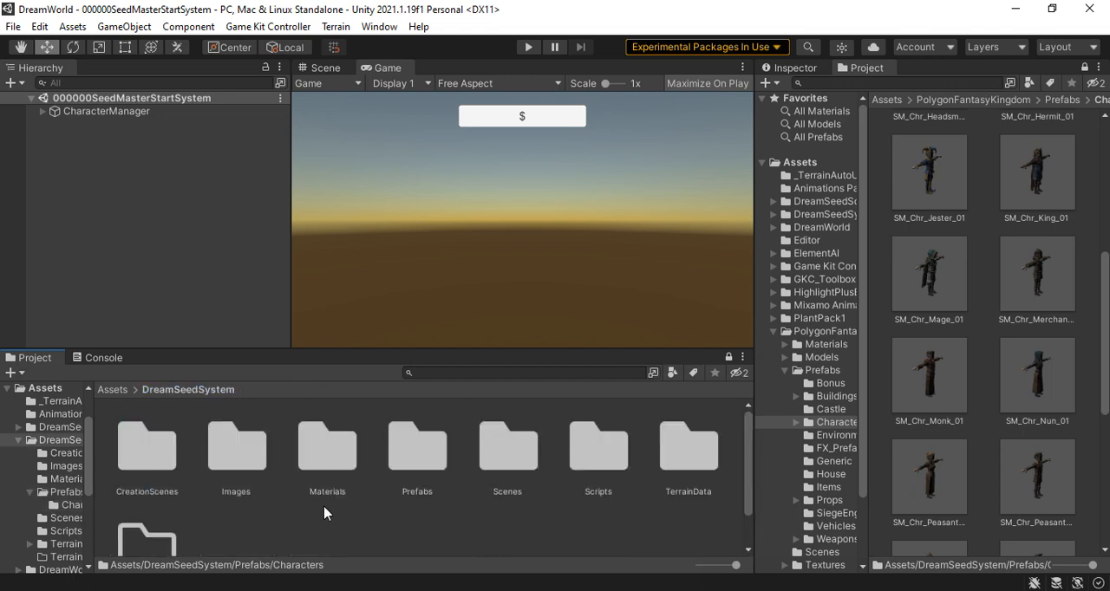
scroll(326, 521, "down", 2)
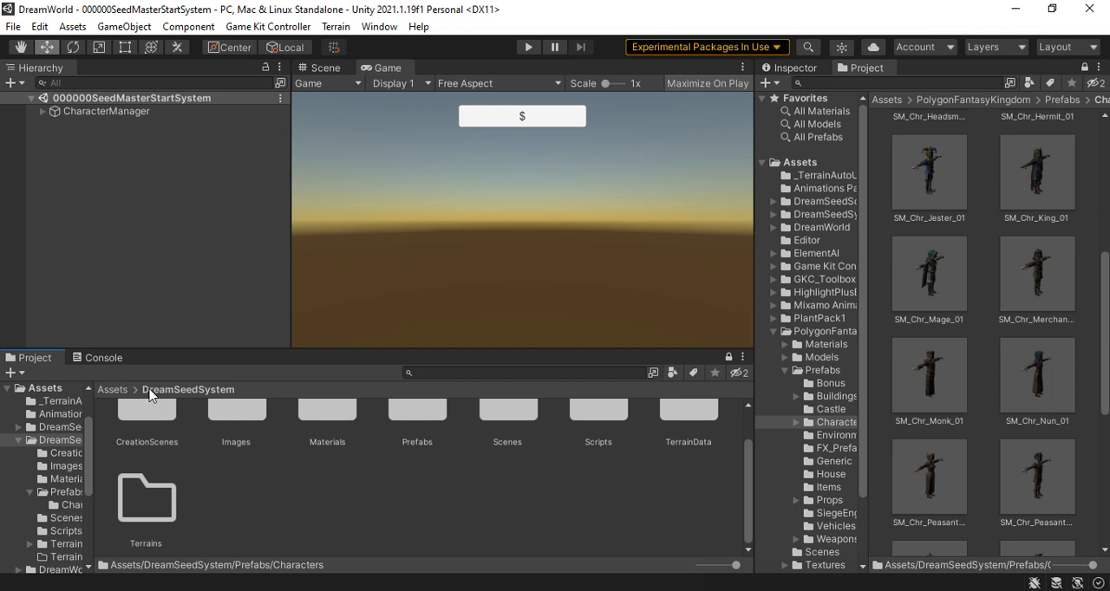
Review the top-level Assets folders again and examine the scenes stored in DreamSeedSystem's Scenes folder
left_click(113, 390)
scroll(329, 468, "down", 2)
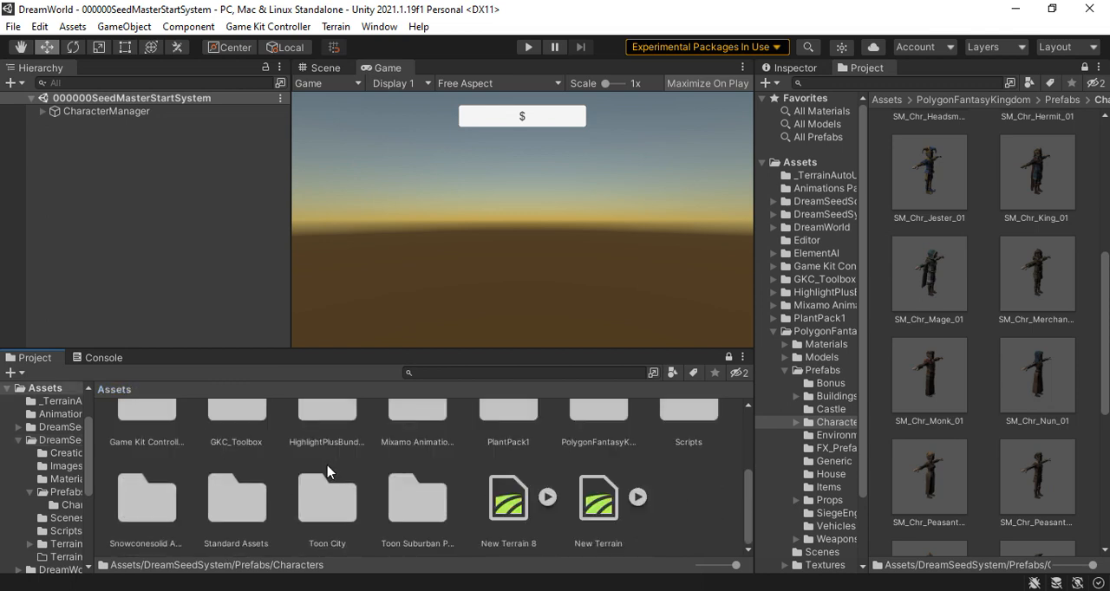
scroll(326, 473, "up", 2)
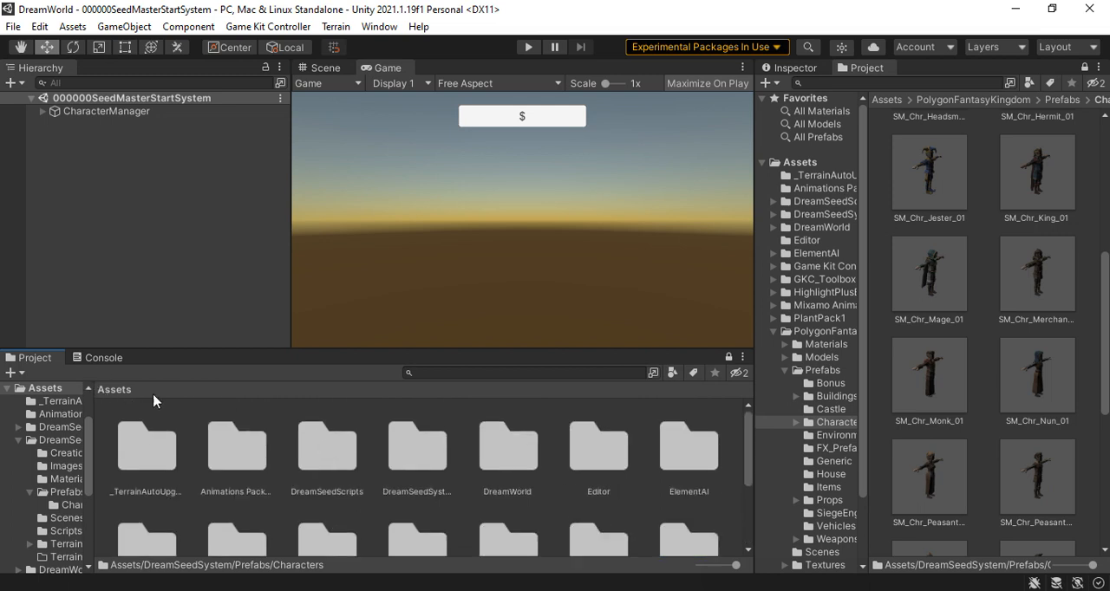
scroll(392, 490, "down", 2)
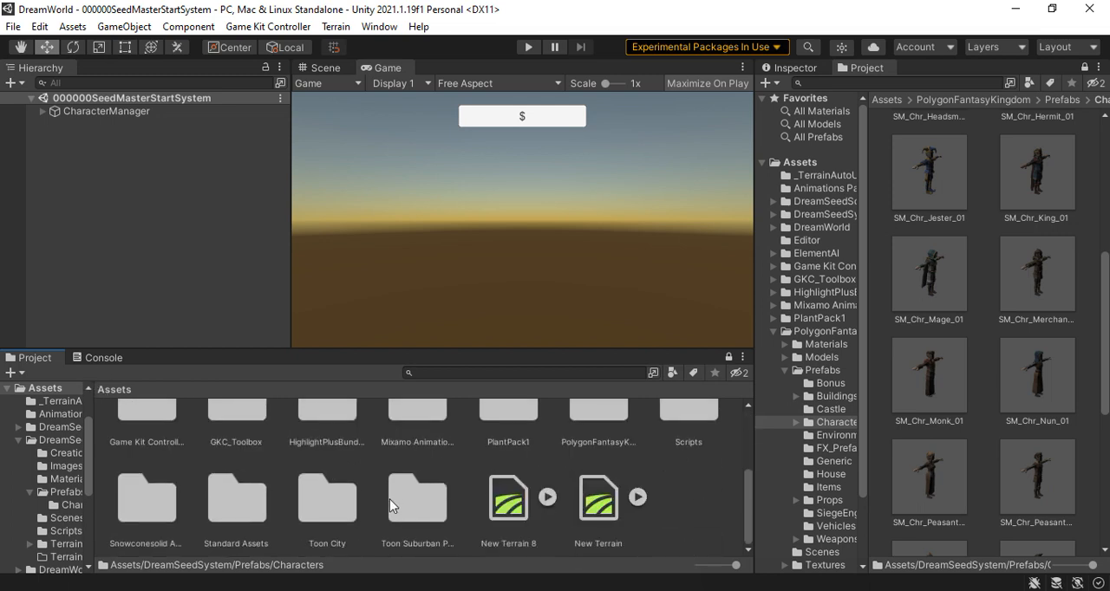
scroll(390, 503, "up", 2)
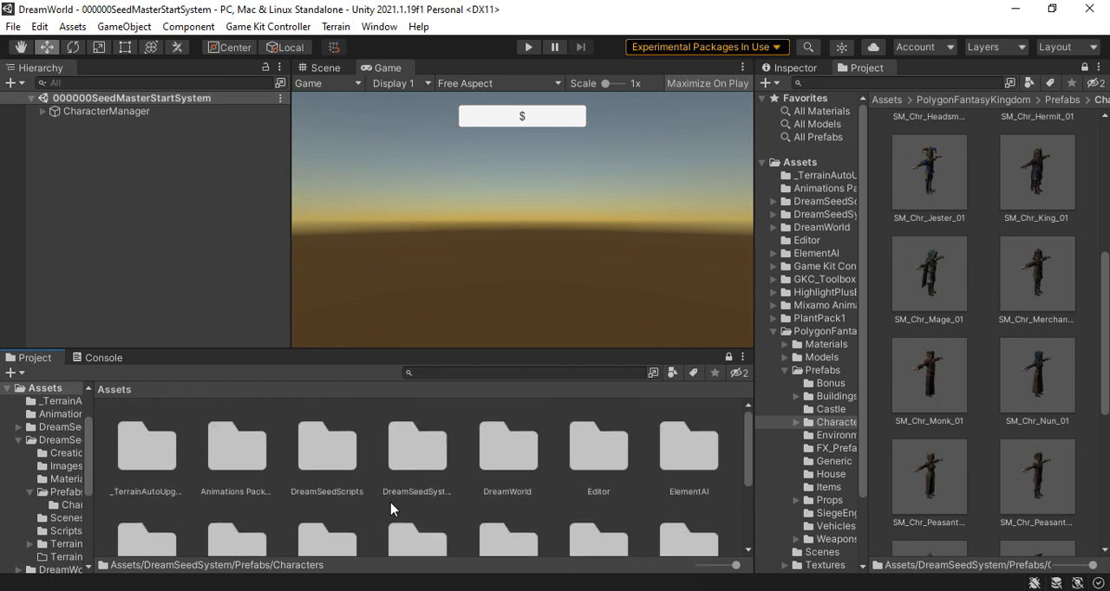
double_click(417, 437)
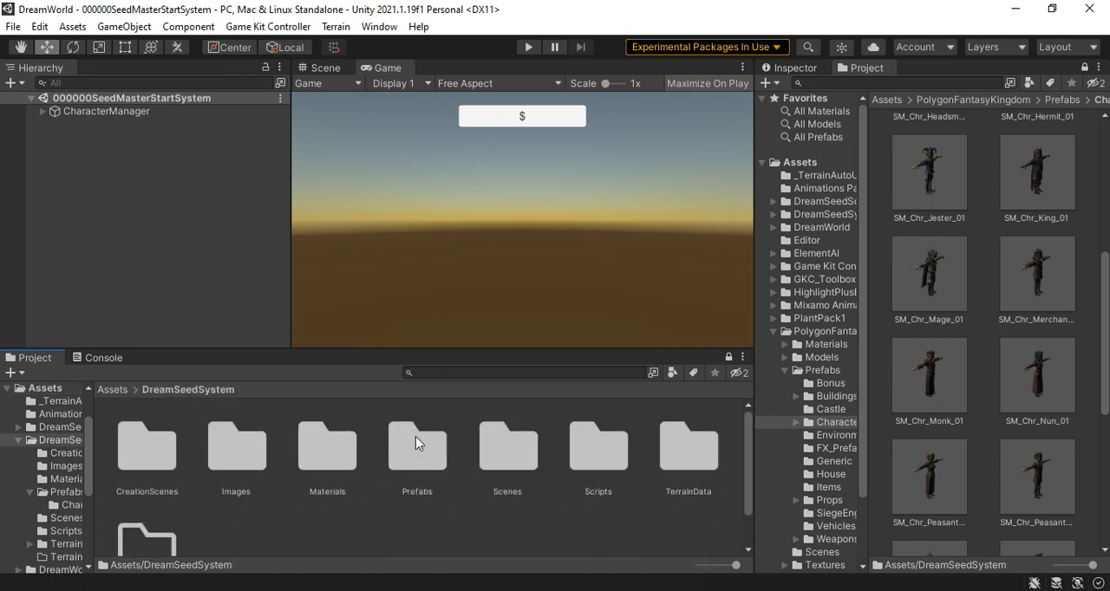
double_click(508, 446)
scroll(517, 508, "down", 2)
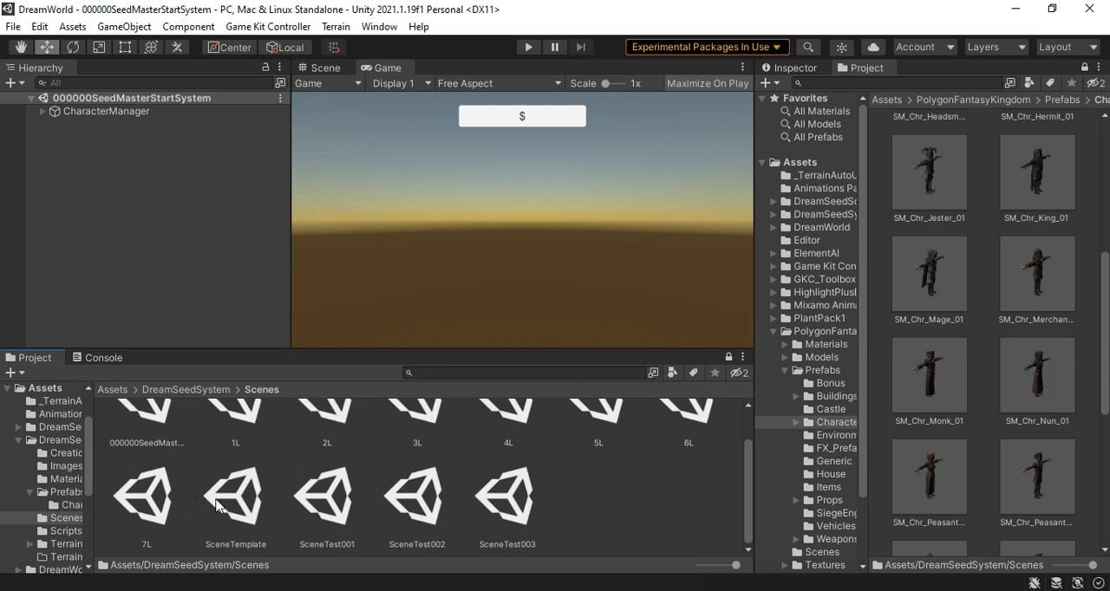
scroll(330, 493, "up", 2)
scroll(329, 492, "down", 2)
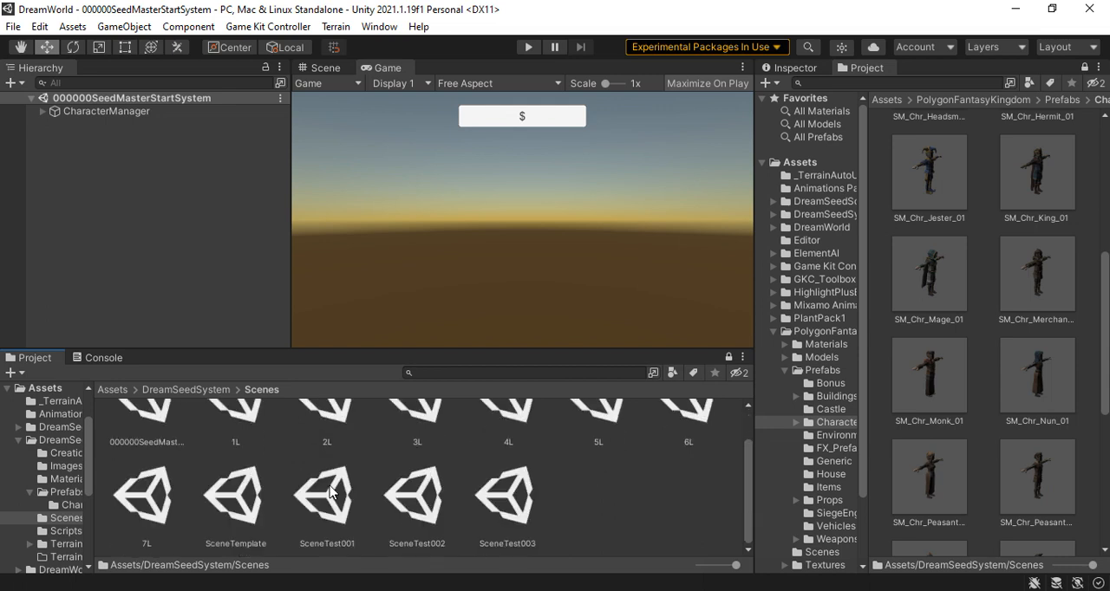
Search the project assets for "CharacterCreat" and open the CharacterCreation scene from the CreationScenes folder
left_click(111, 390)
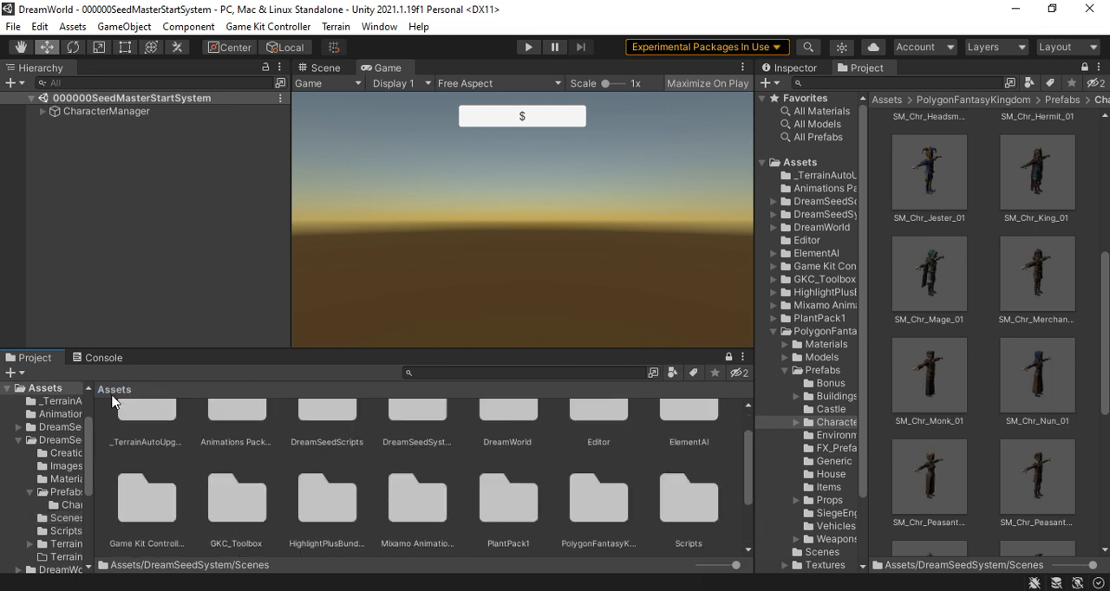
left_click(479, 370)
type("C")
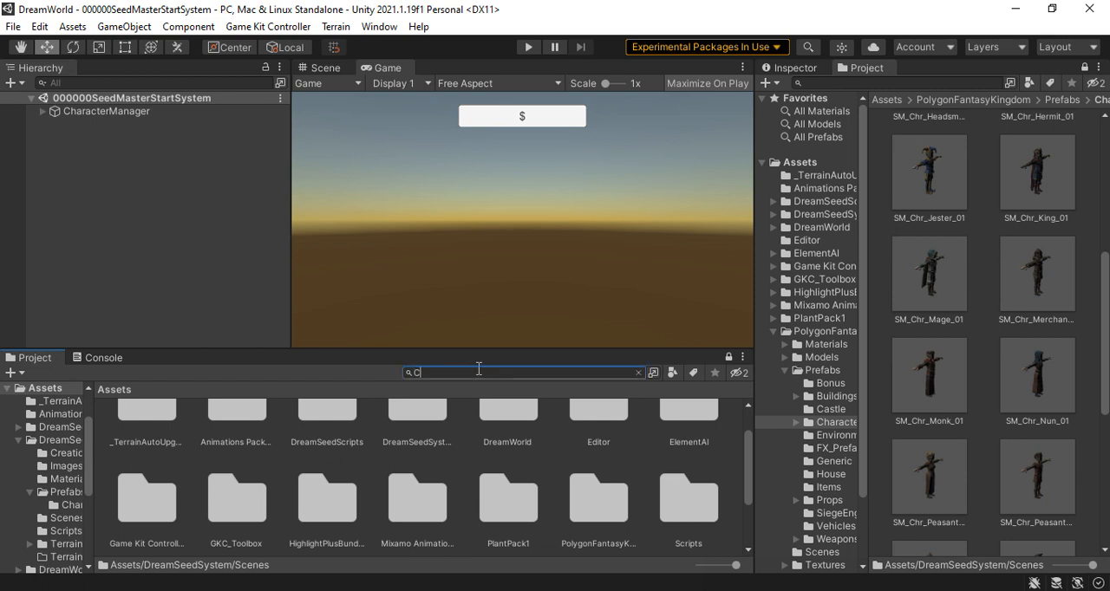
type("haracte")
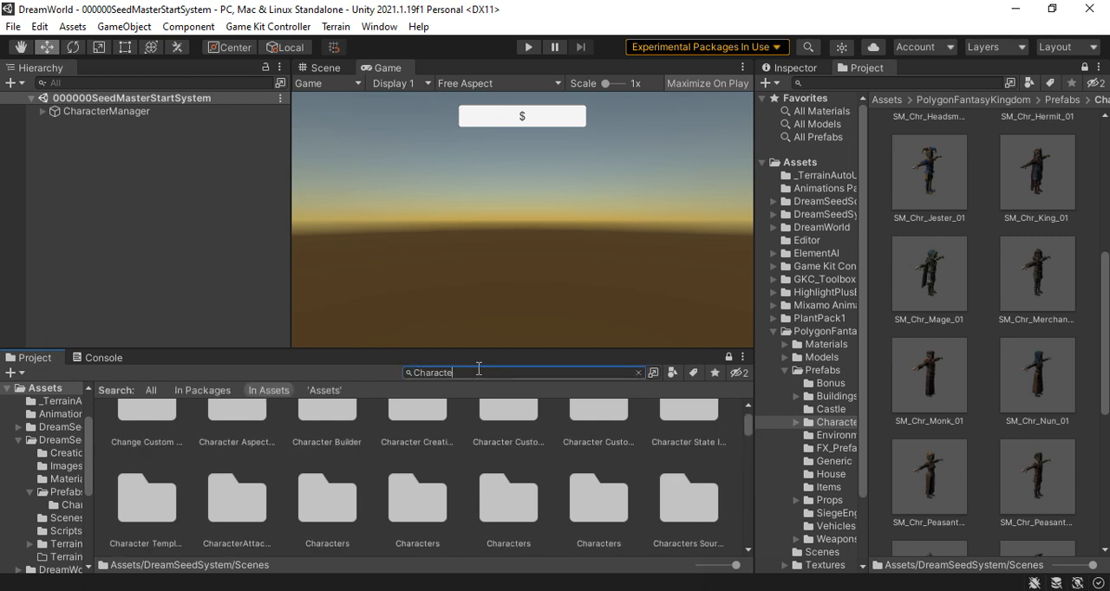
type("rCreat")
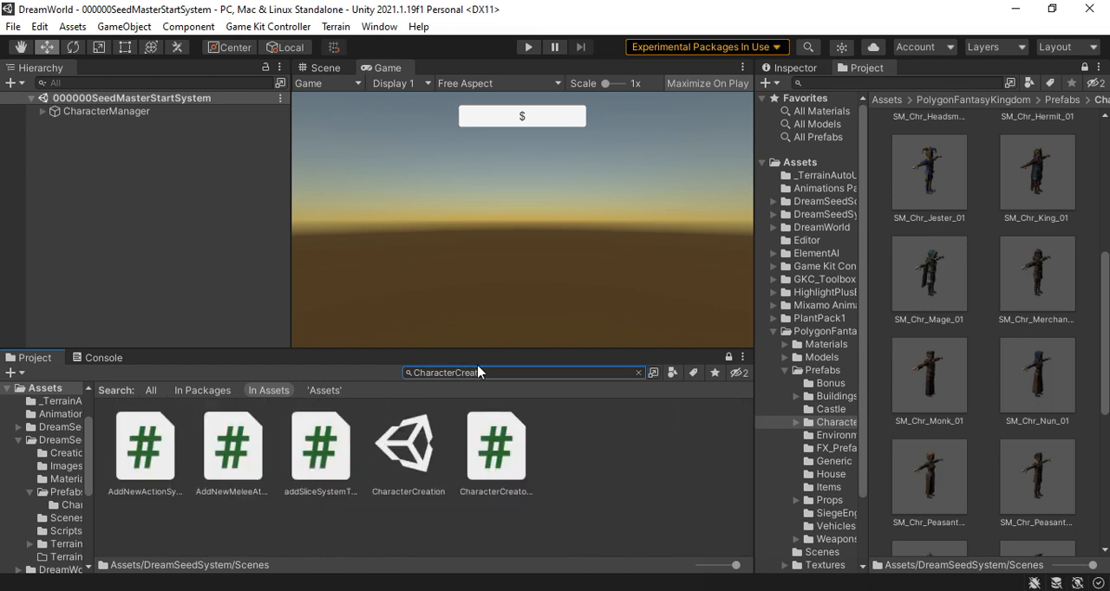
left_click(403, 445)
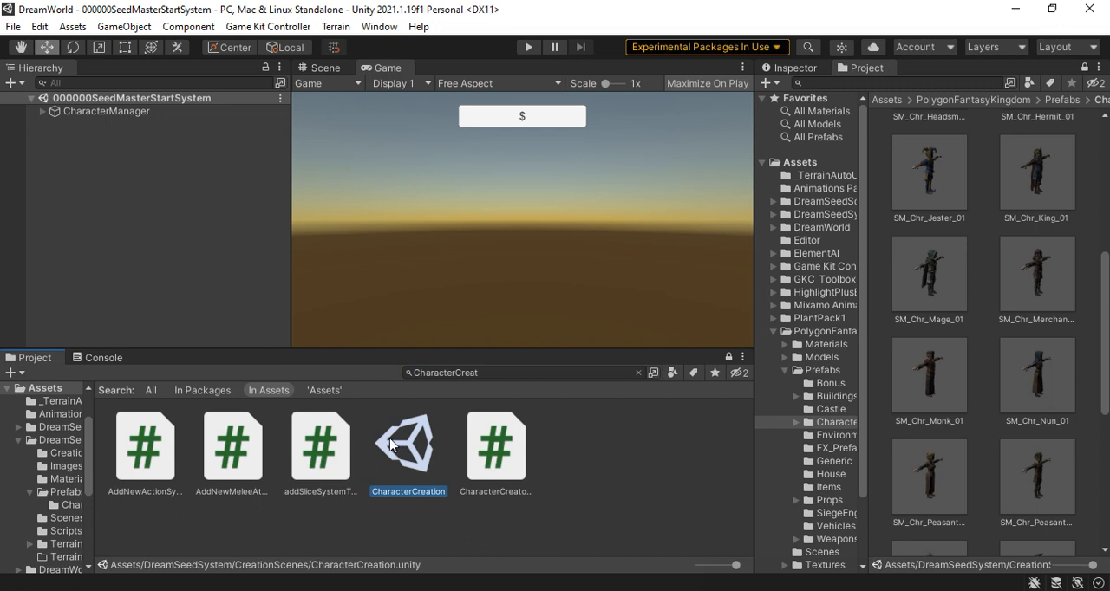
left_click(639, 373)
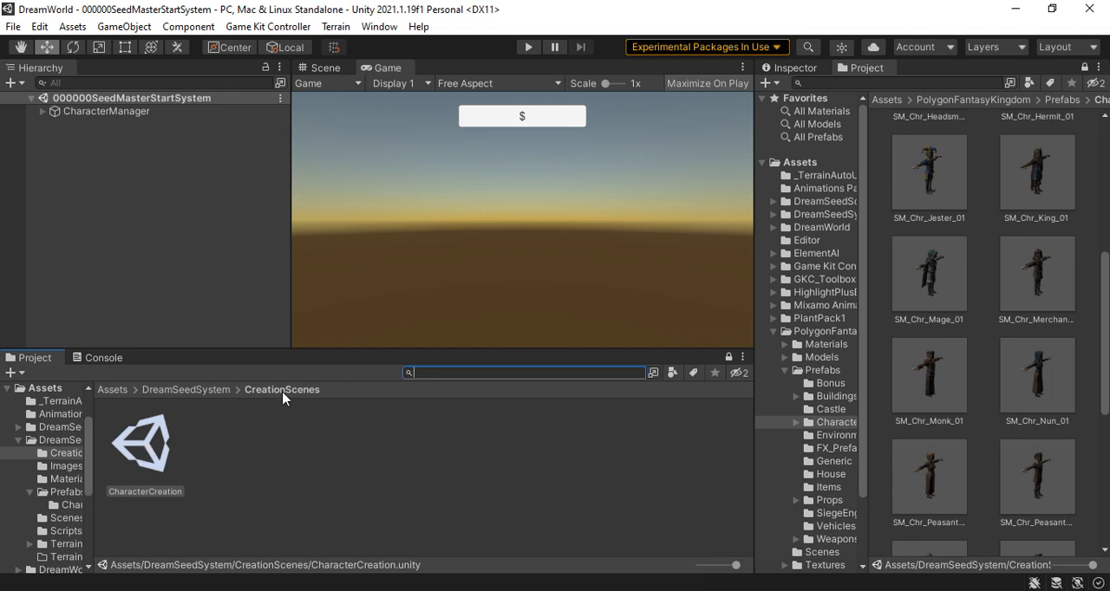
left_click(149, 450)
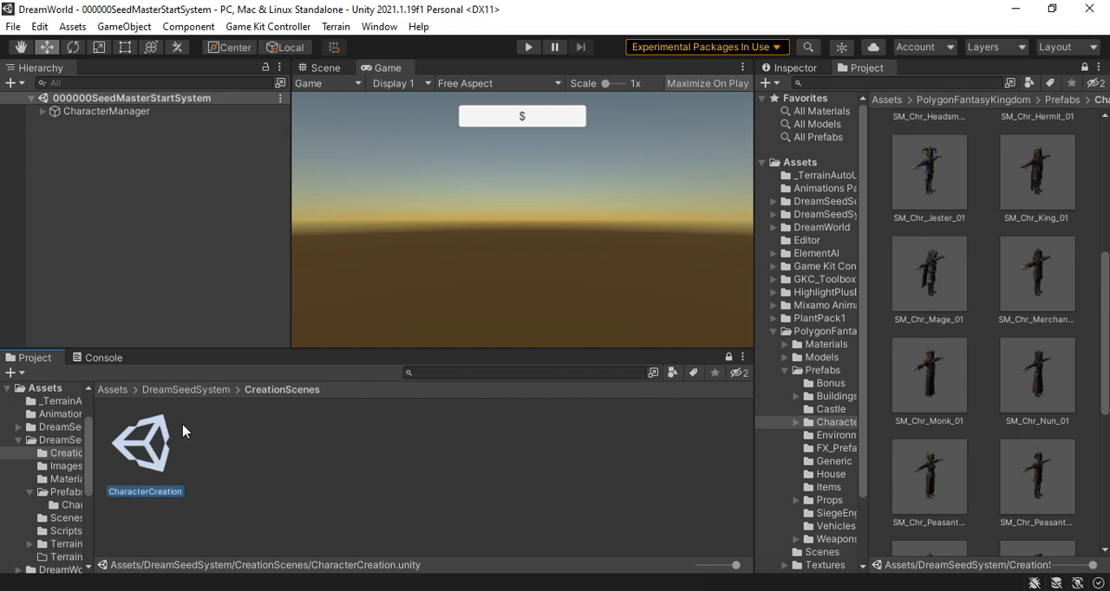
double_click(147, 455)
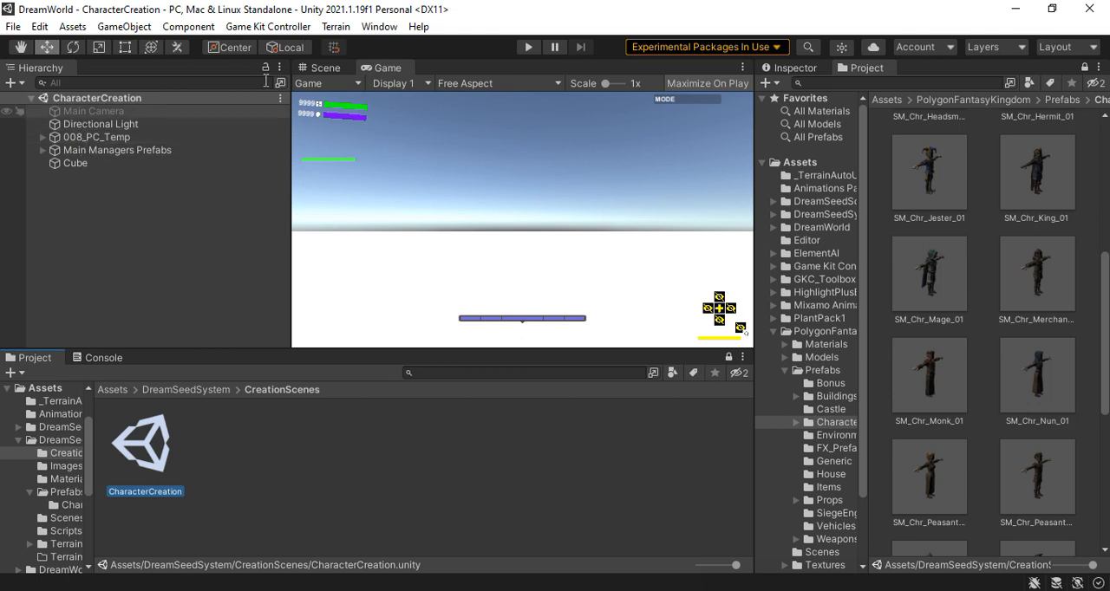
Deactivate the 008_PC_Temp object in the CharacterCreation scene
left_click(87, 137)
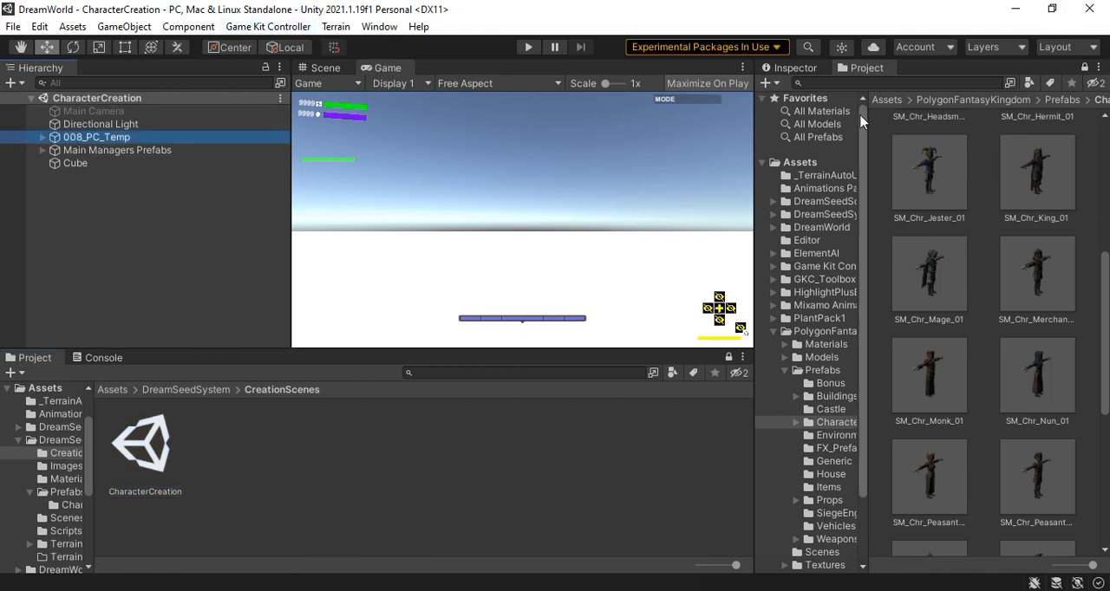
left_click(791, 67)
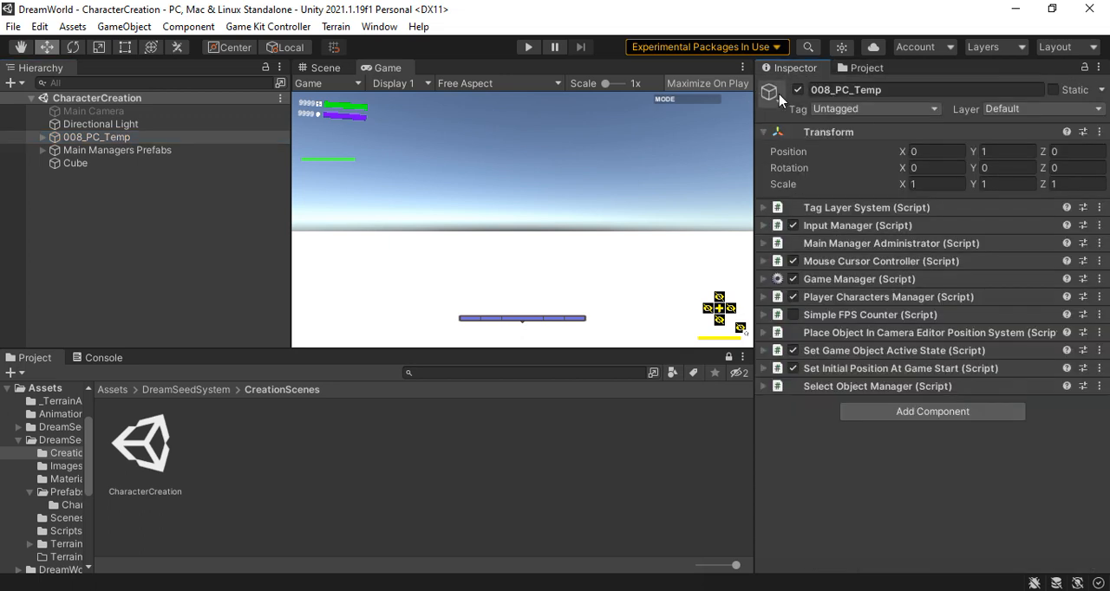
left_click(798, 91)
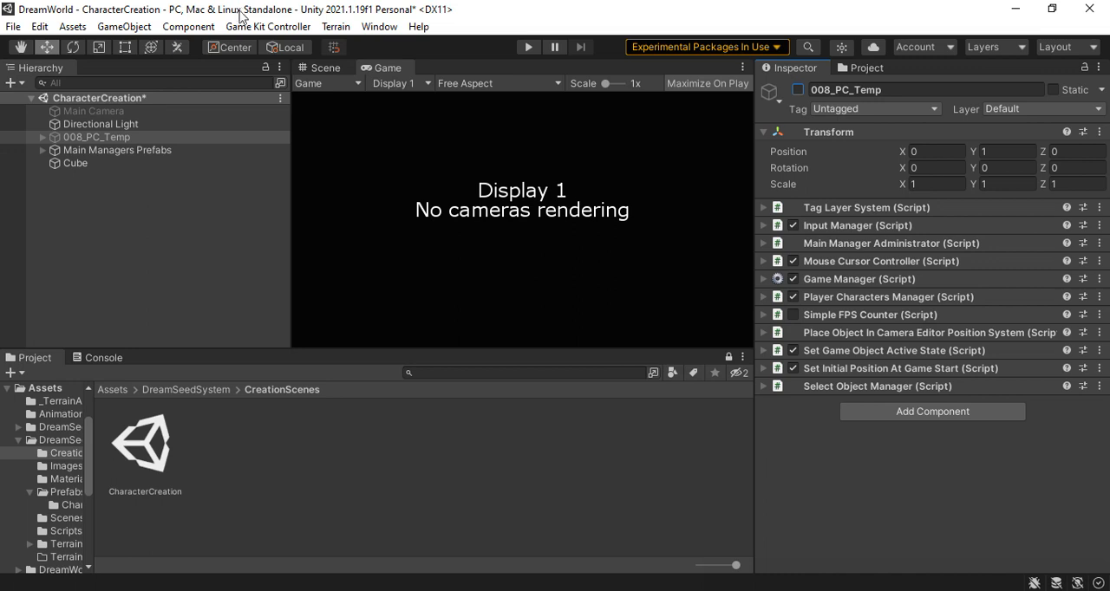
Start a new Game Kit Controller character and assign the SM_Chr_Bartender_01 prefab as its FBX model
left_click(278, 28)
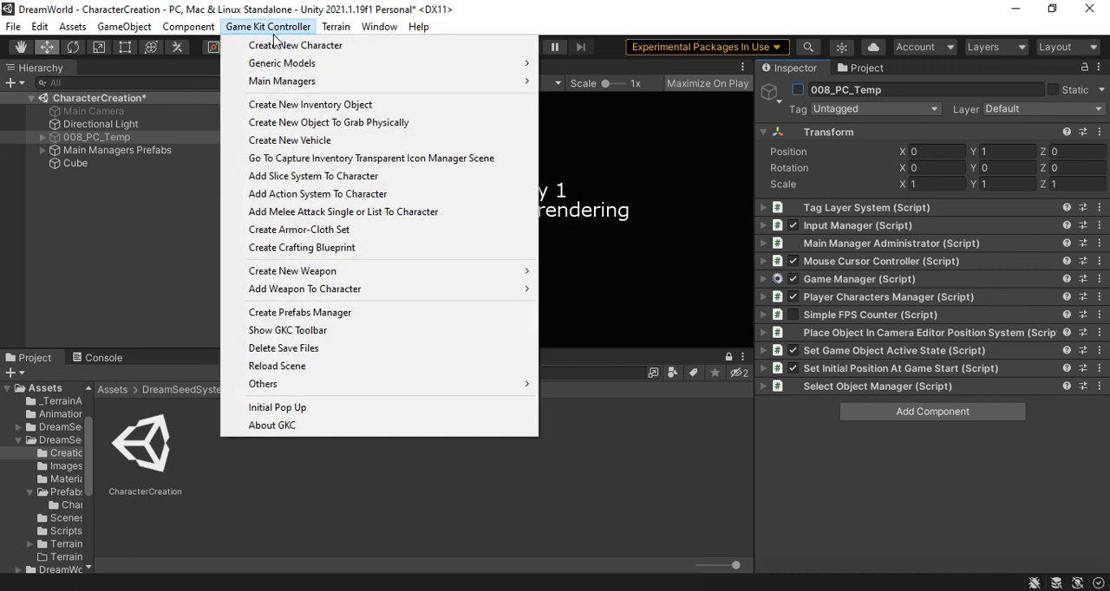
left_click(469, 49)
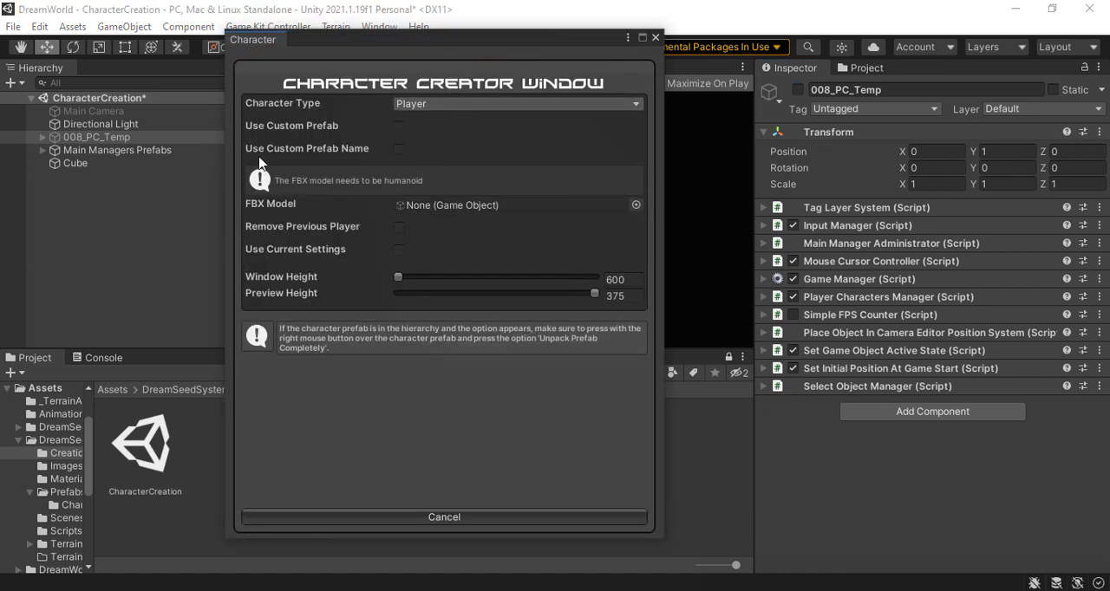
left_click(868, 68)
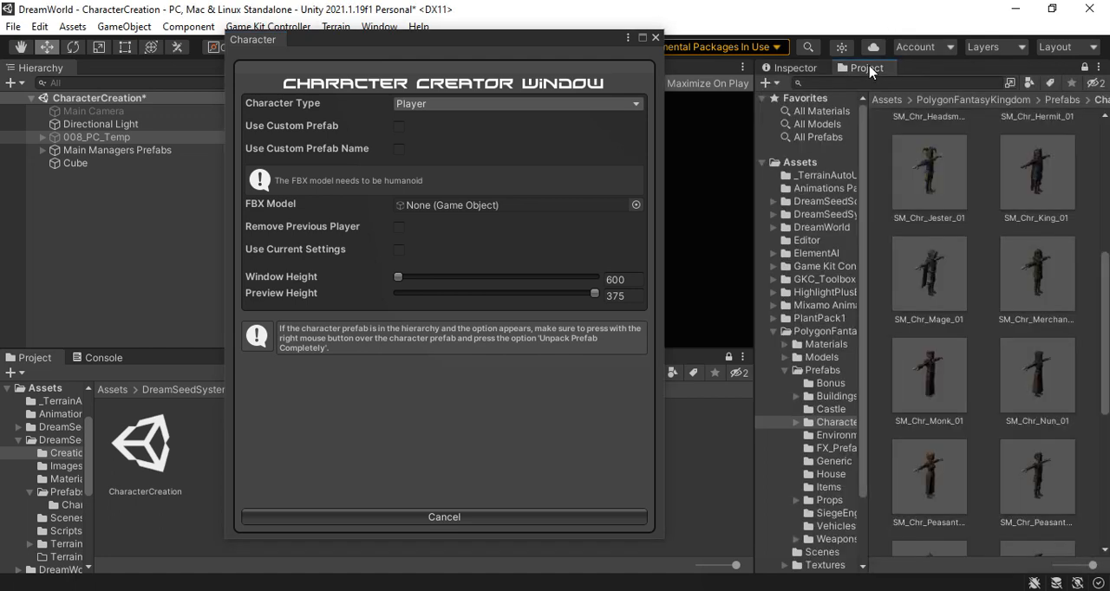
scroll(979, 308, "up", 3)
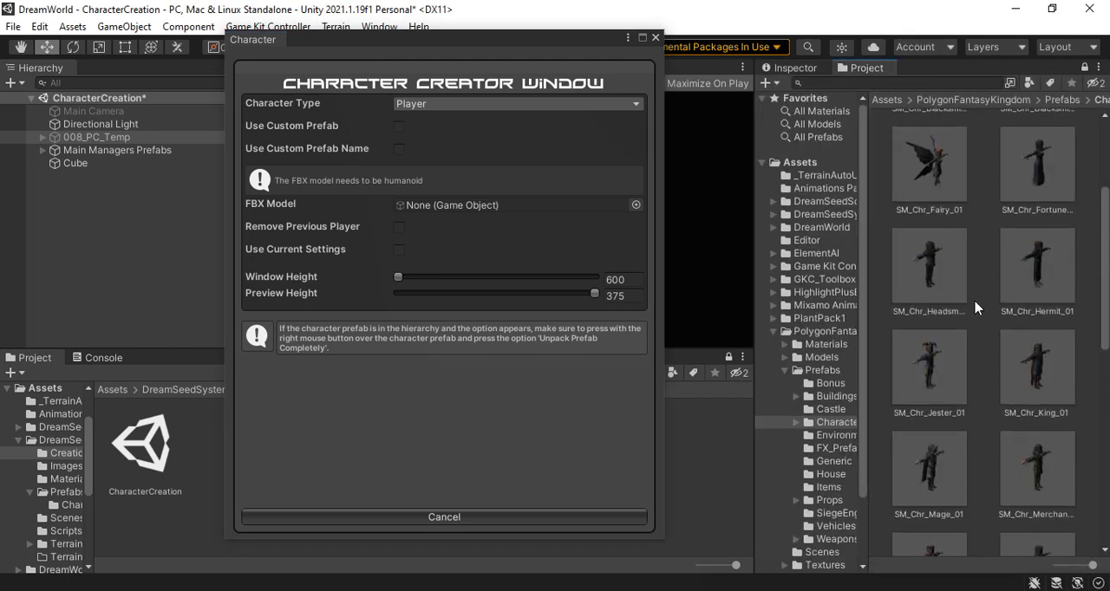
scroll(978, 308, "up", 5)
left_click(1047, 154)
left_click_drag(957, 158, 457, 207)
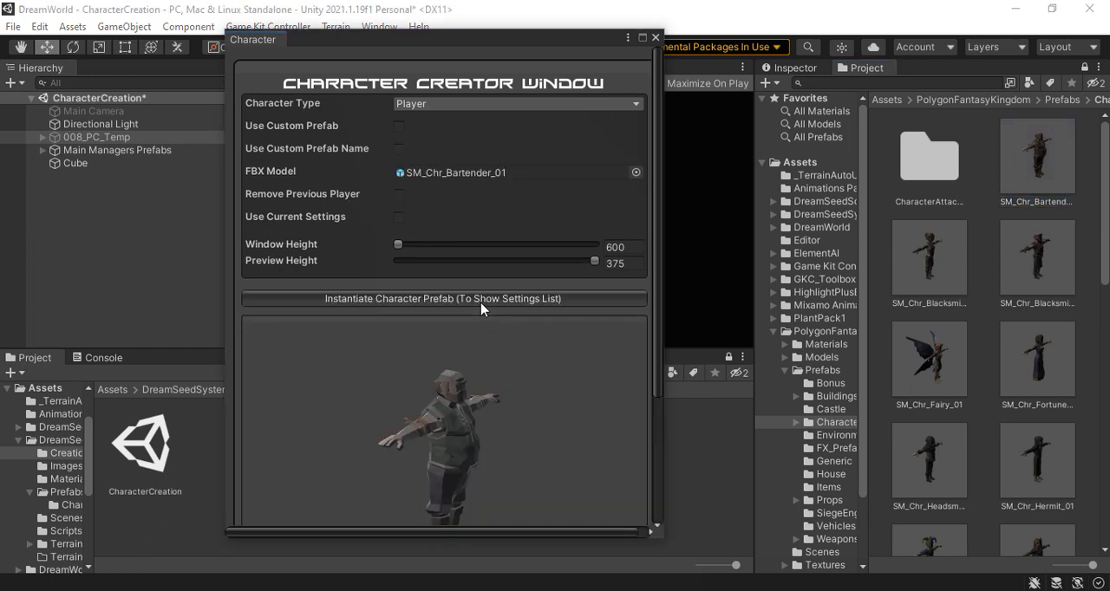
Instantiate the character prefab for the SM_Chr_Bartender_01 model and create the player character in the scene
scroll(593, 400, "down", 3)
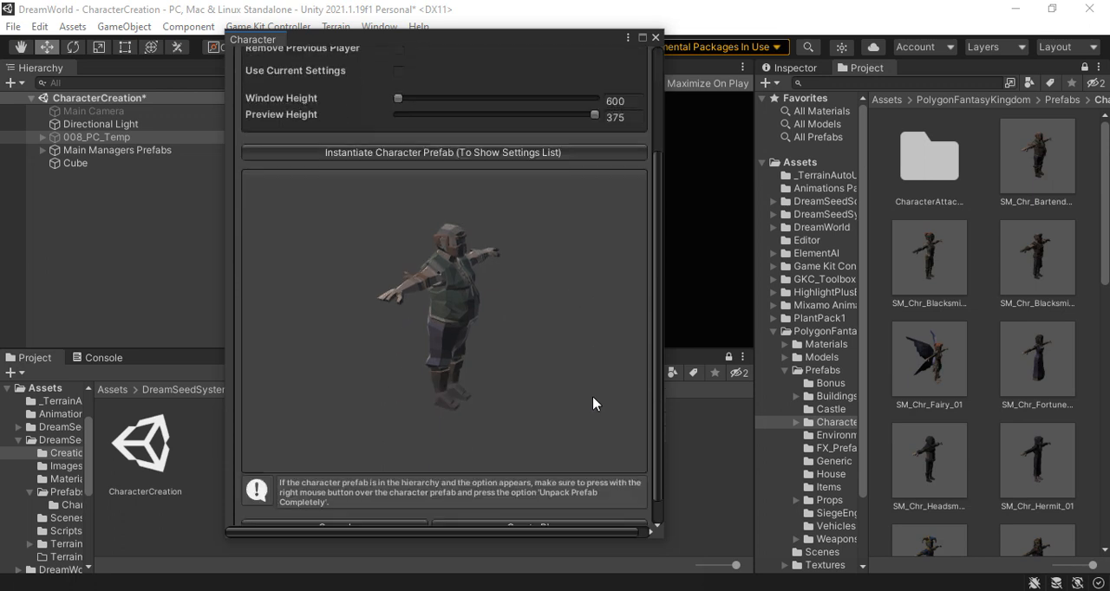
scroll(593, 364, "up", 3)
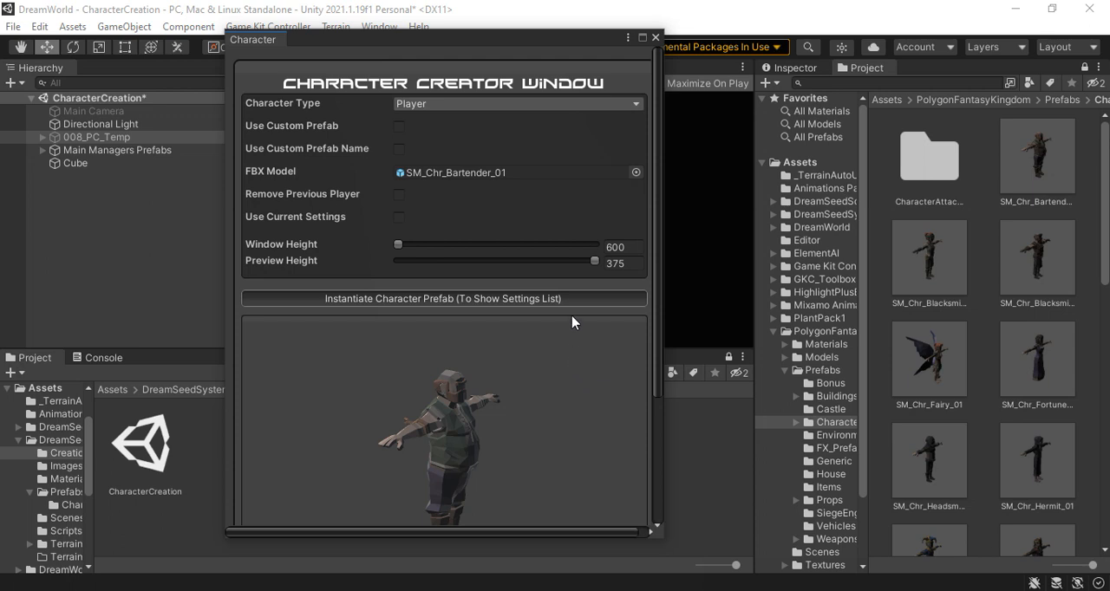
scroll(568, 345, "down", 1)
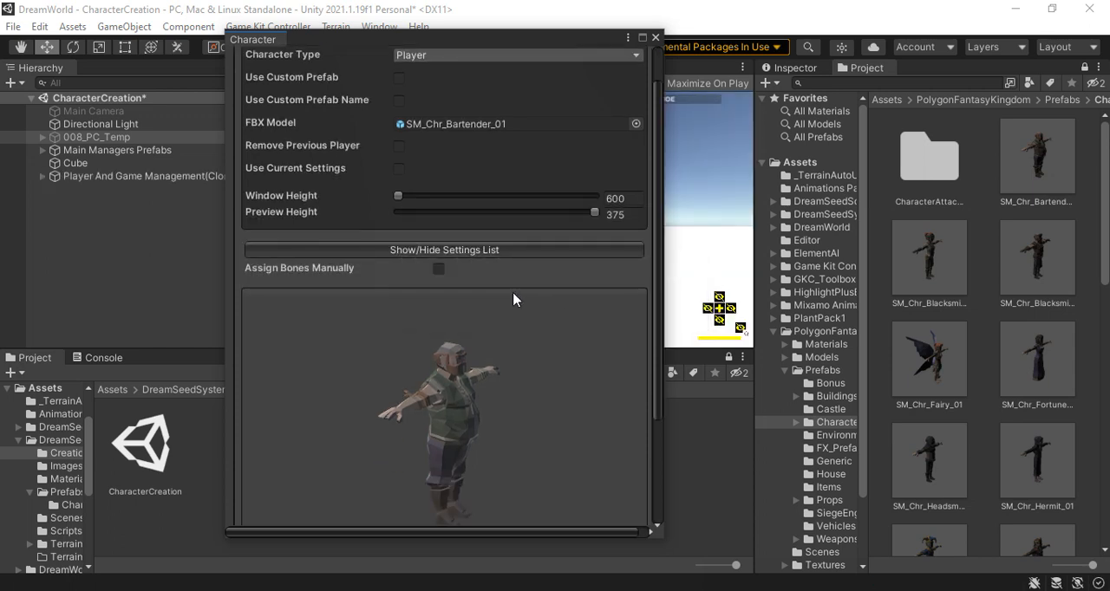
scroll(521, 312, "down", 3)
left_click(538, 498)
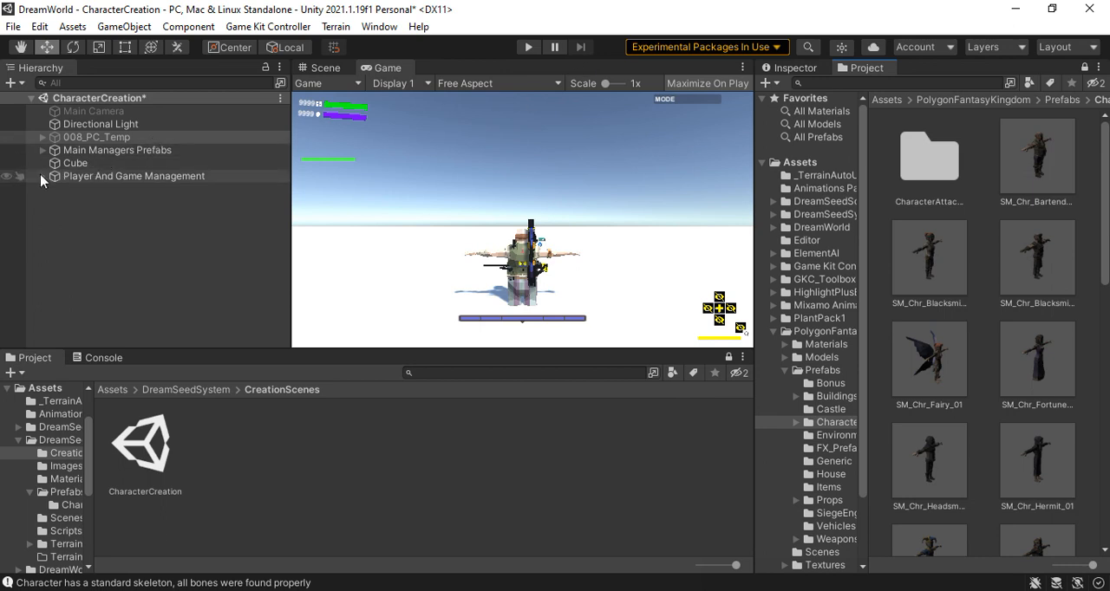
Examine the transform positions of Player And Game Management and its Player 1 and Character child objects
left_click(44, 177)
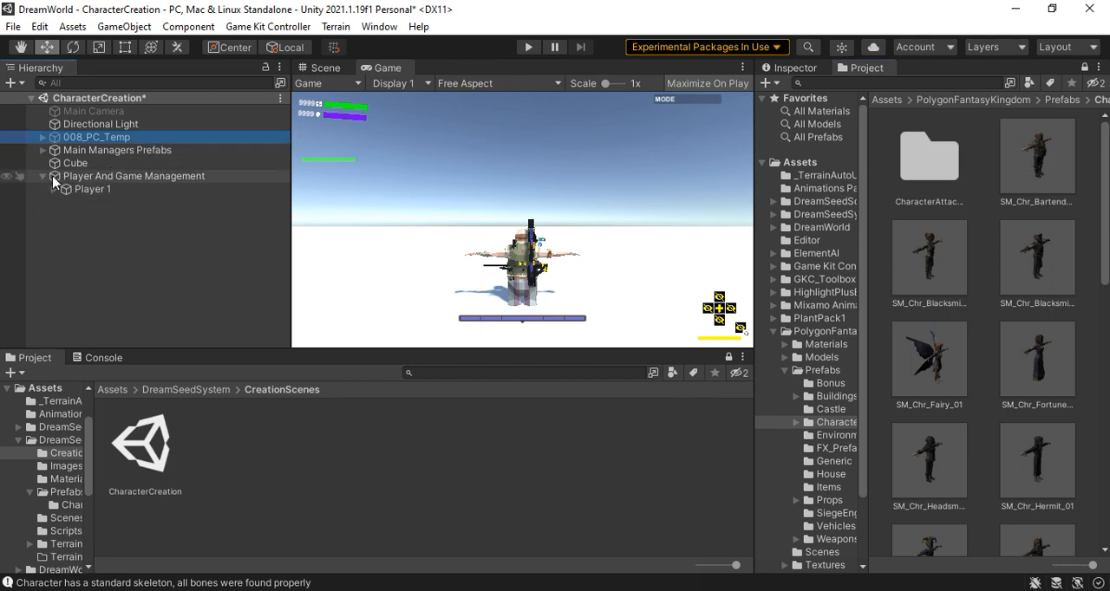
left_click(86, 190)
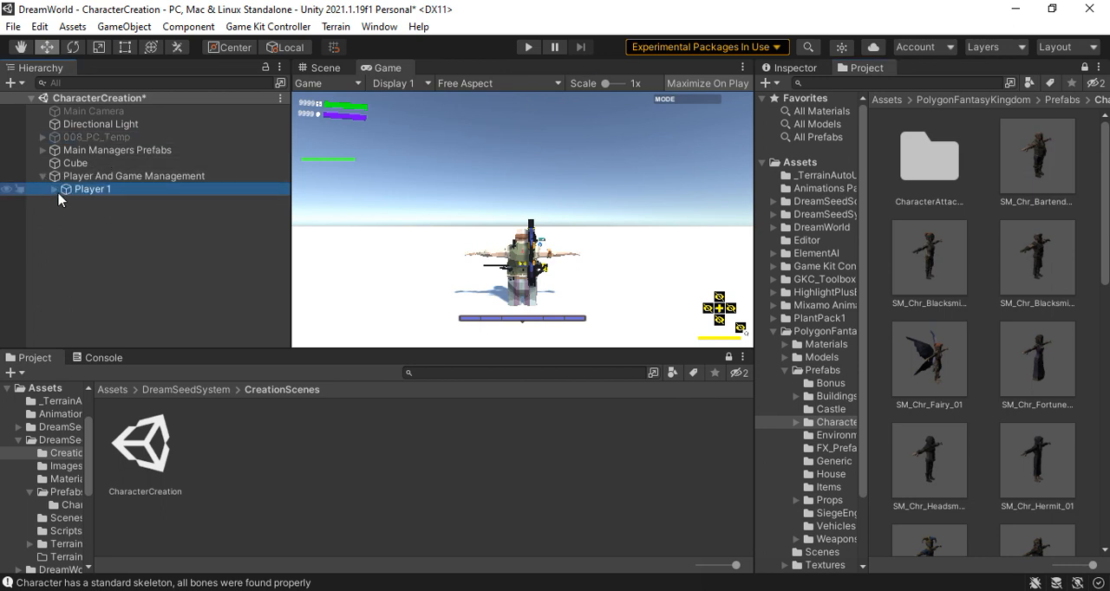
left_click(55, 190)
left_click(122, 202)
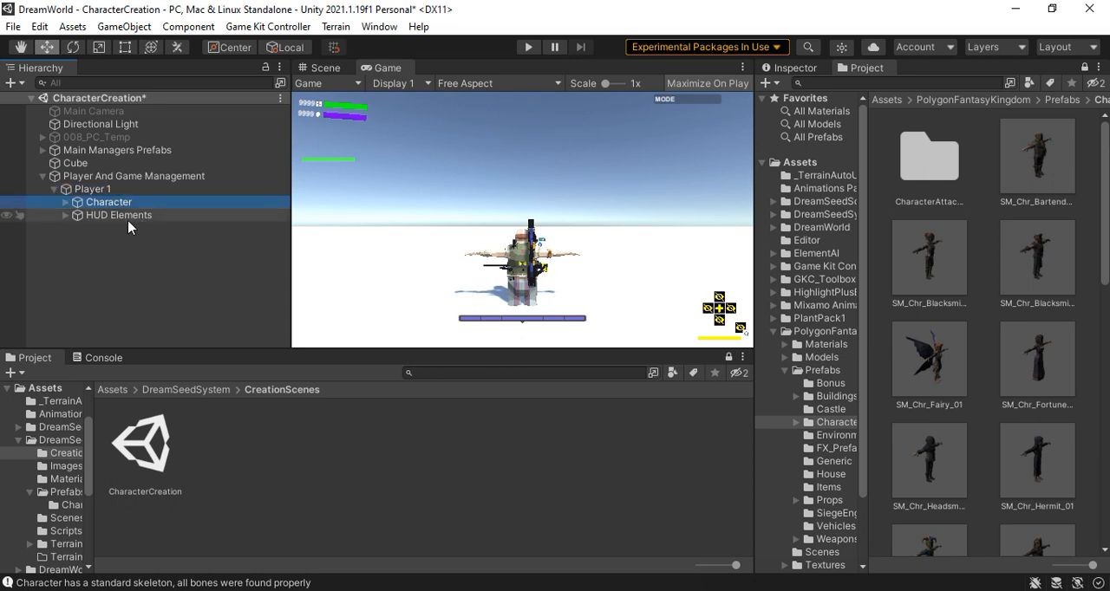
left_click(783, 68)
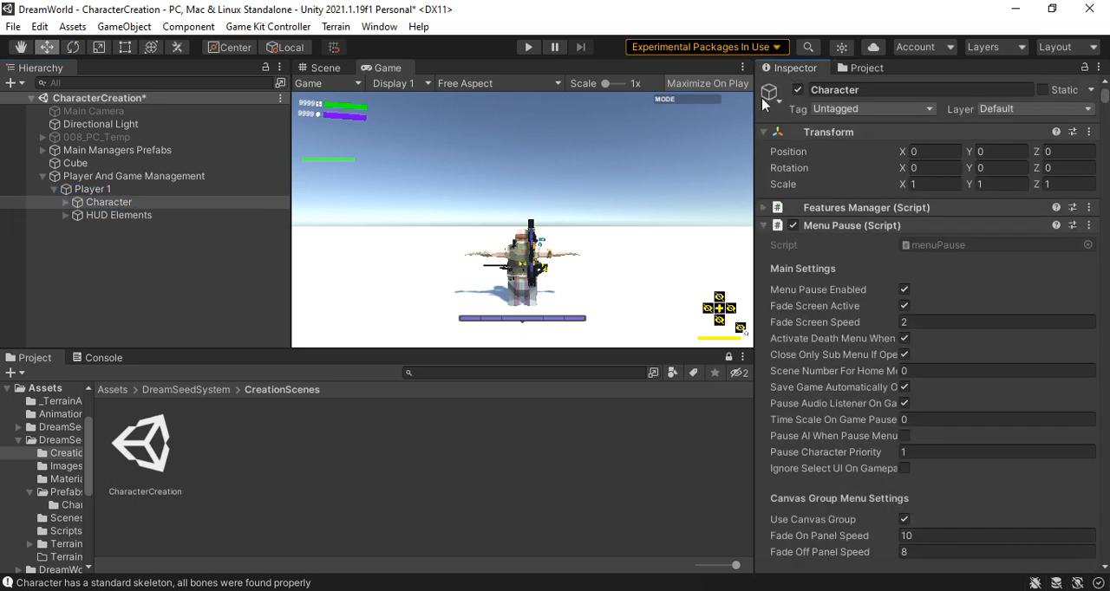
left_click(79, 177)
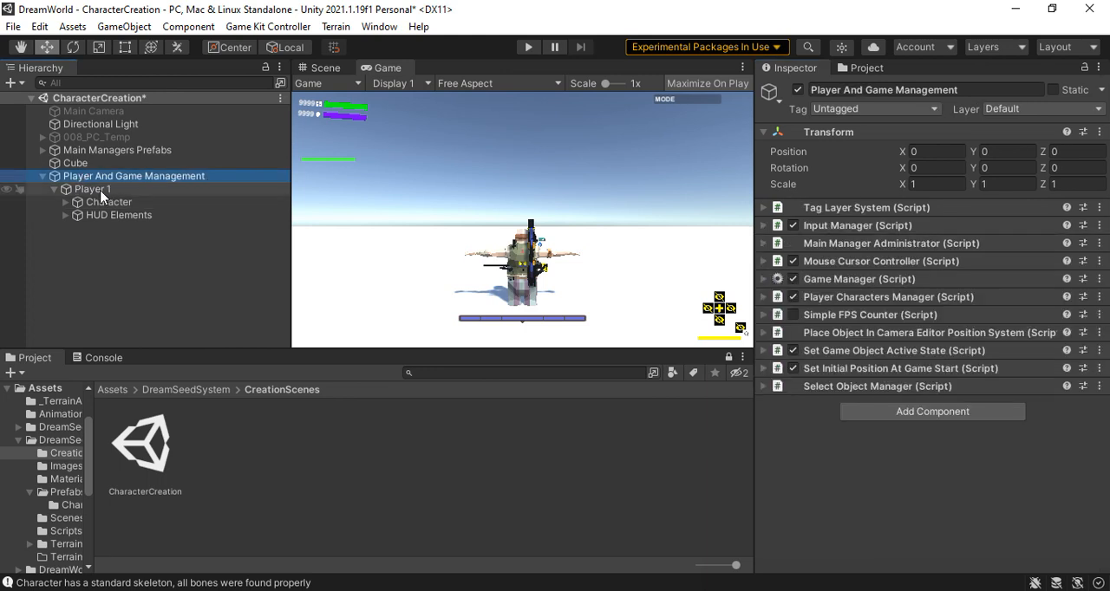
left_click(96, 190)
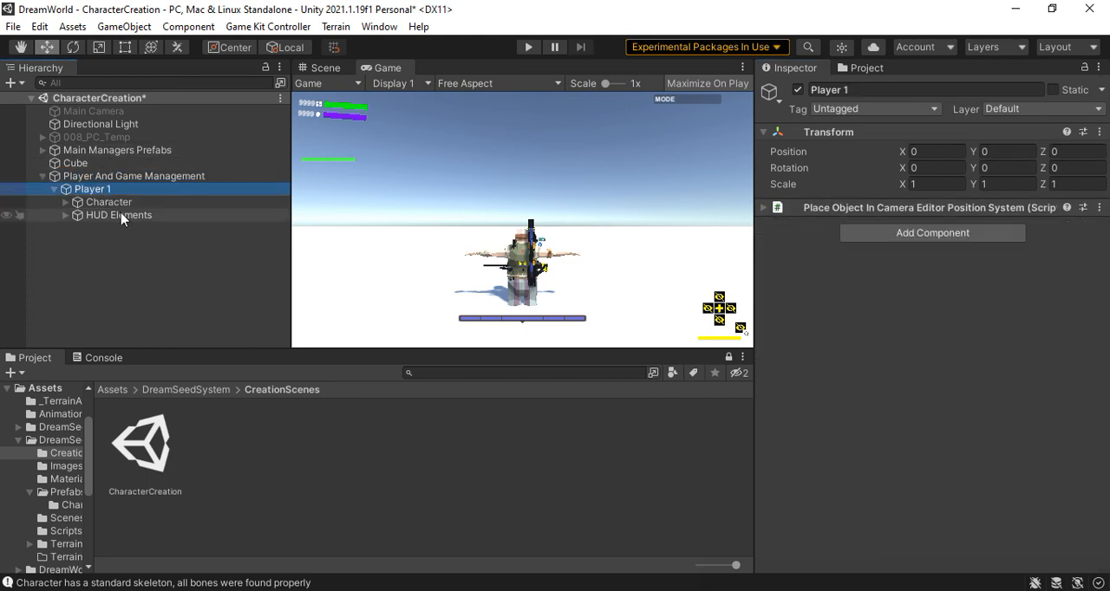
left_click(111, 203)
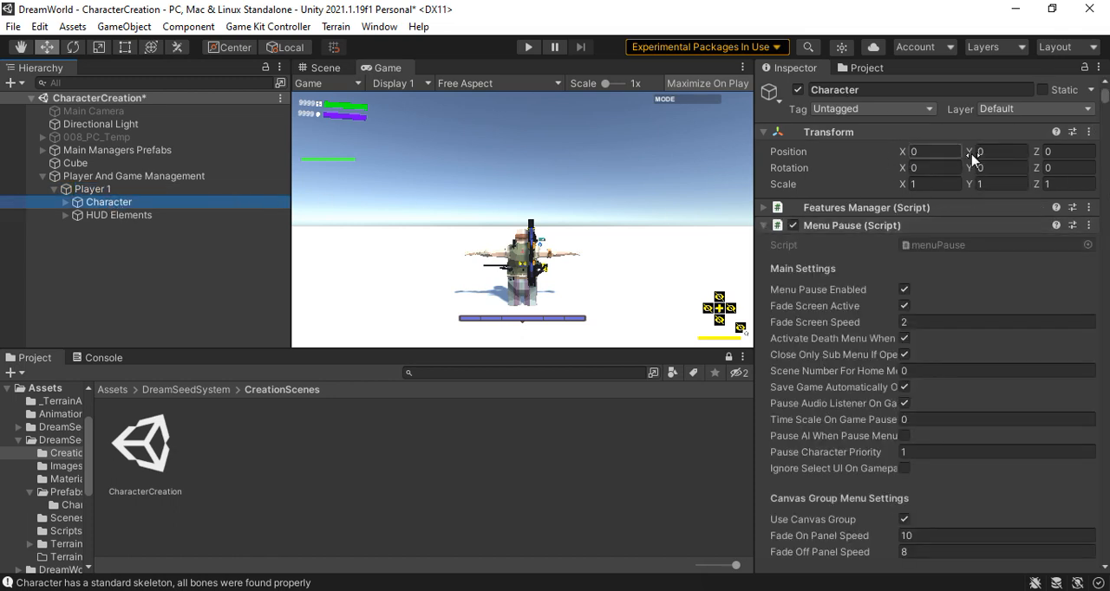
Set the Z position of the Player Controller object under Character to 0
left_click(65, 203)
left_click(129, 217)
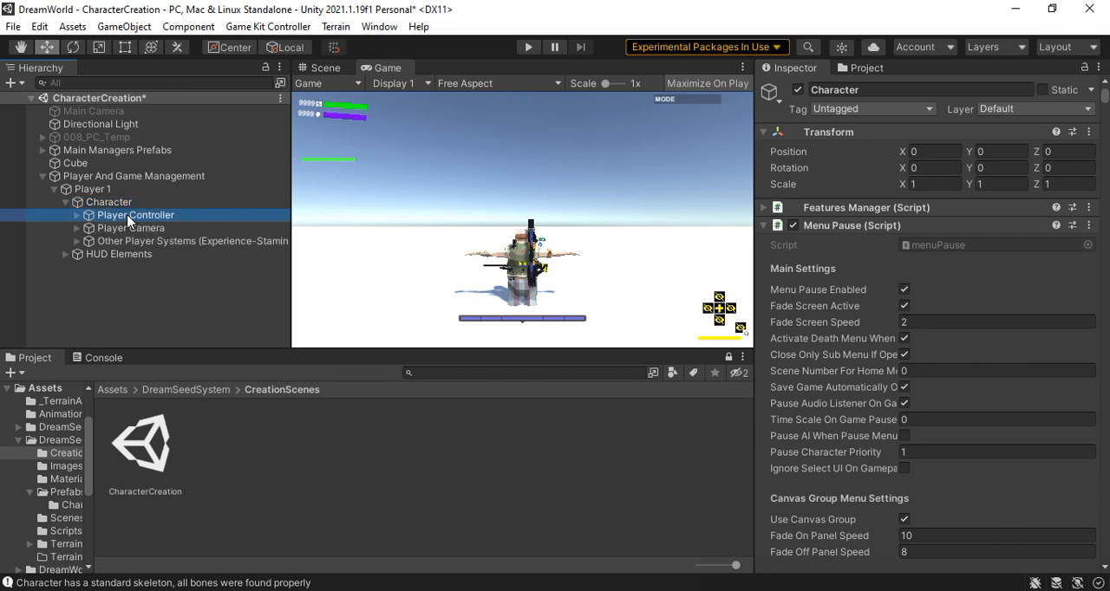
left_click(1078, 151)
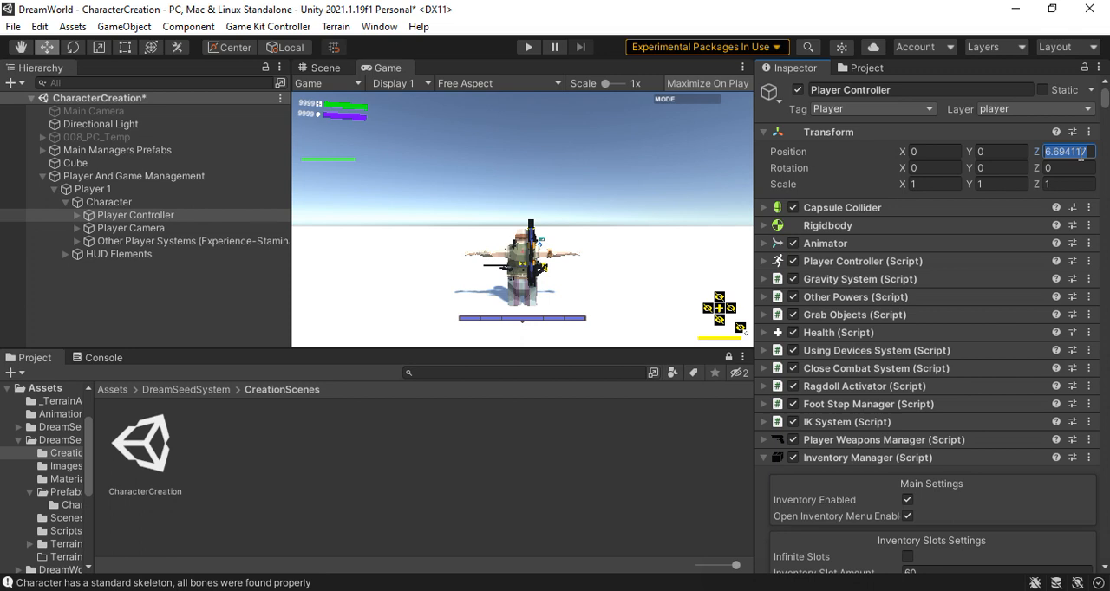
type("0")
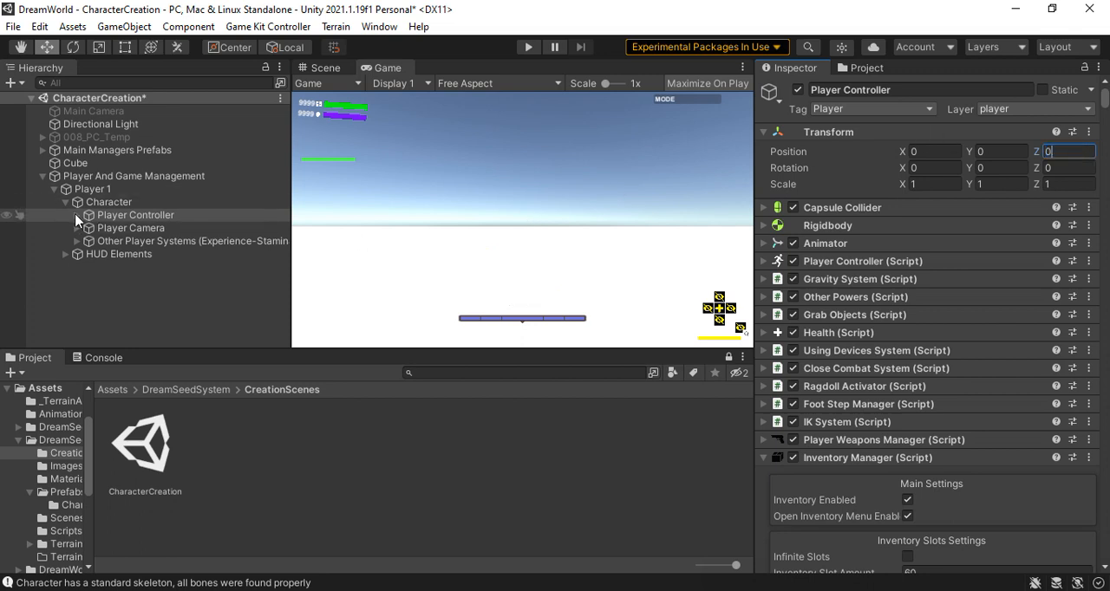
Set the Y and Z positions of the Gravity Center object under Player Controller to 0
left_click(78, 215)
left_click(139, 228)
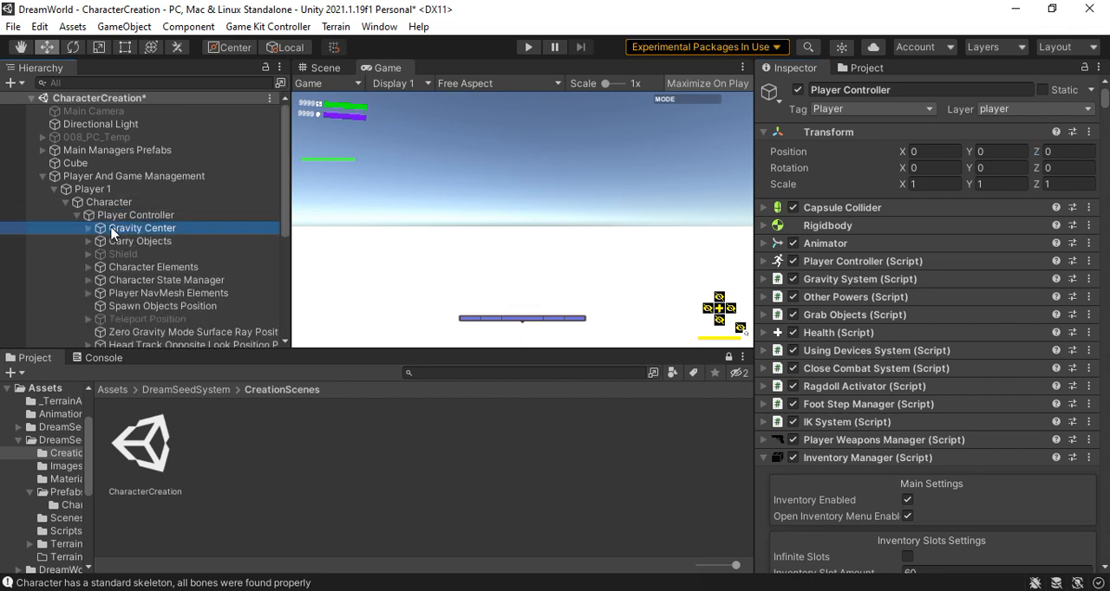
left_click(1030, 152)
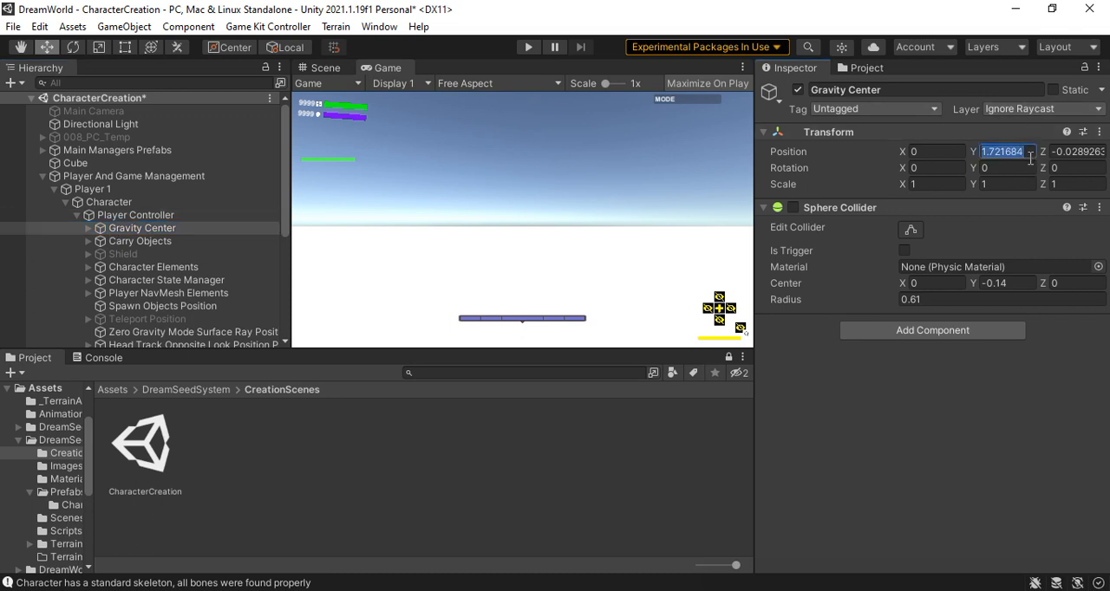
type("0")
left_click(1078, 153)
type("0")
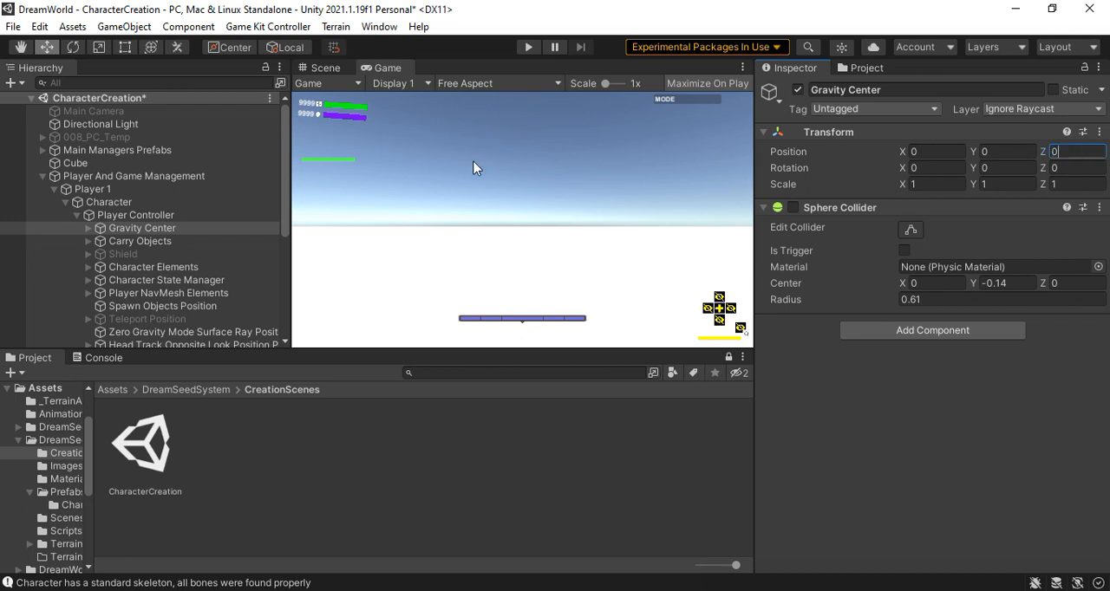
Set the Y position of the COM object inside Gravity Center to 0
left_click(88, 228)
left_click(127, 242)
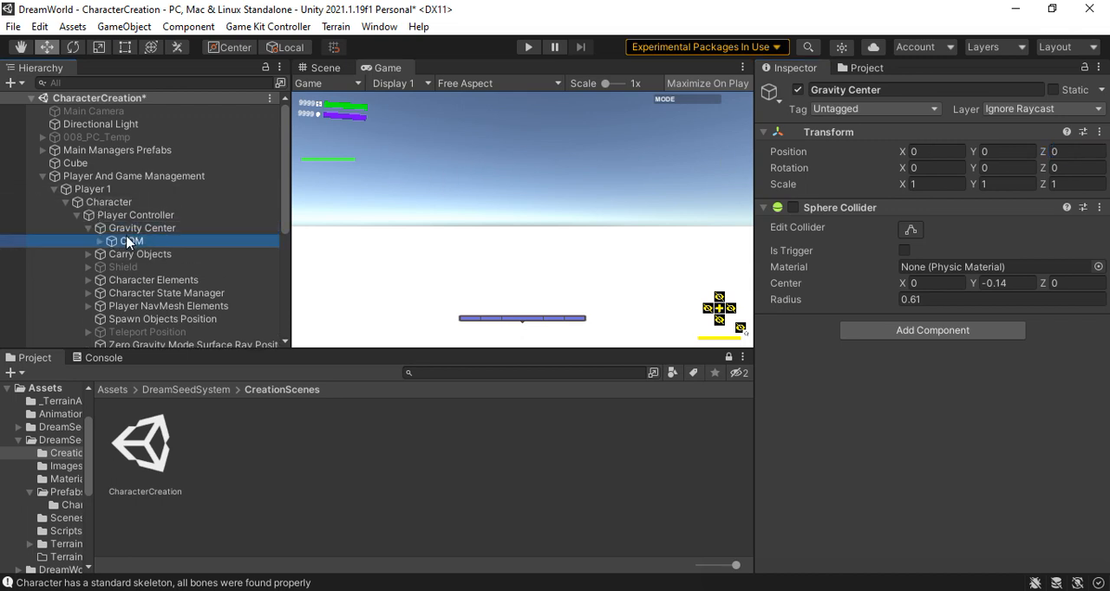
left_click(1027, 149)
type("0")
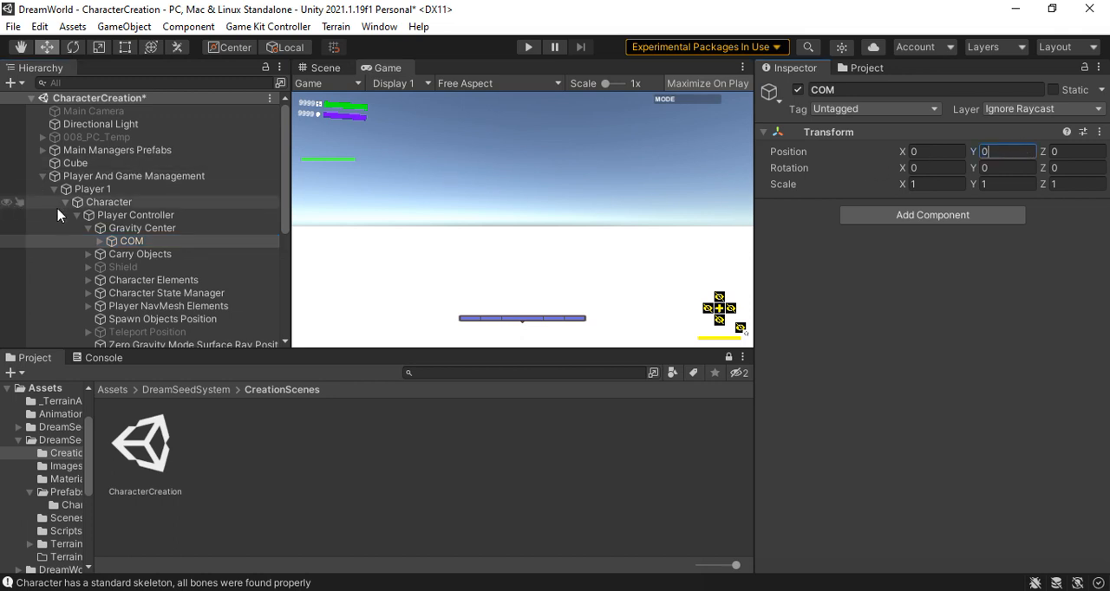
Set the Y and Z positions of the SM_Chr_Bartender_01 model under COM to 0
left_click(99, 242)
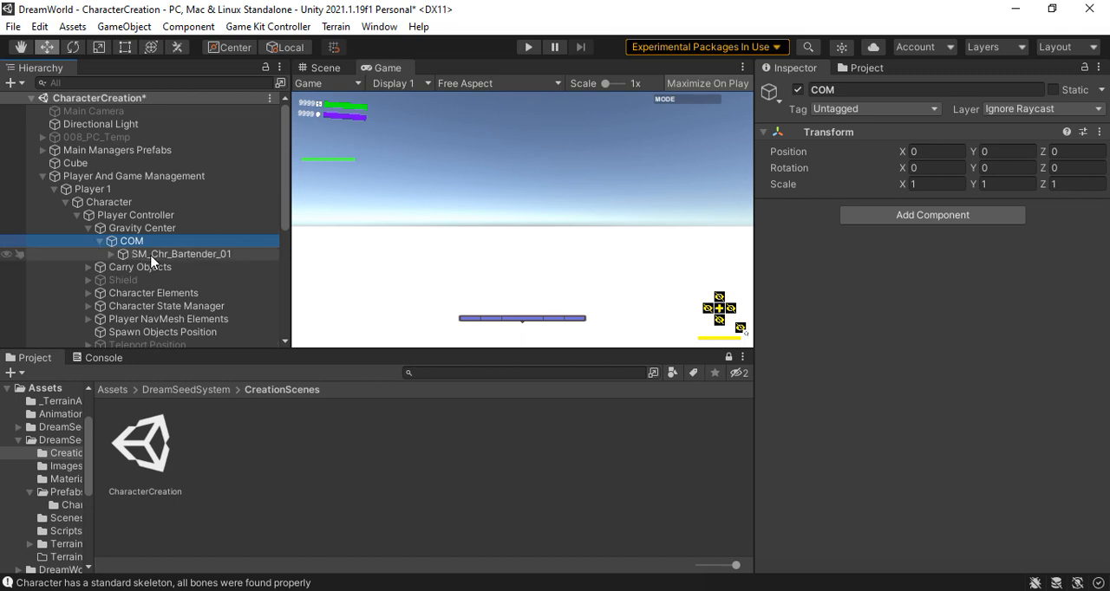
left_click(152, 255)
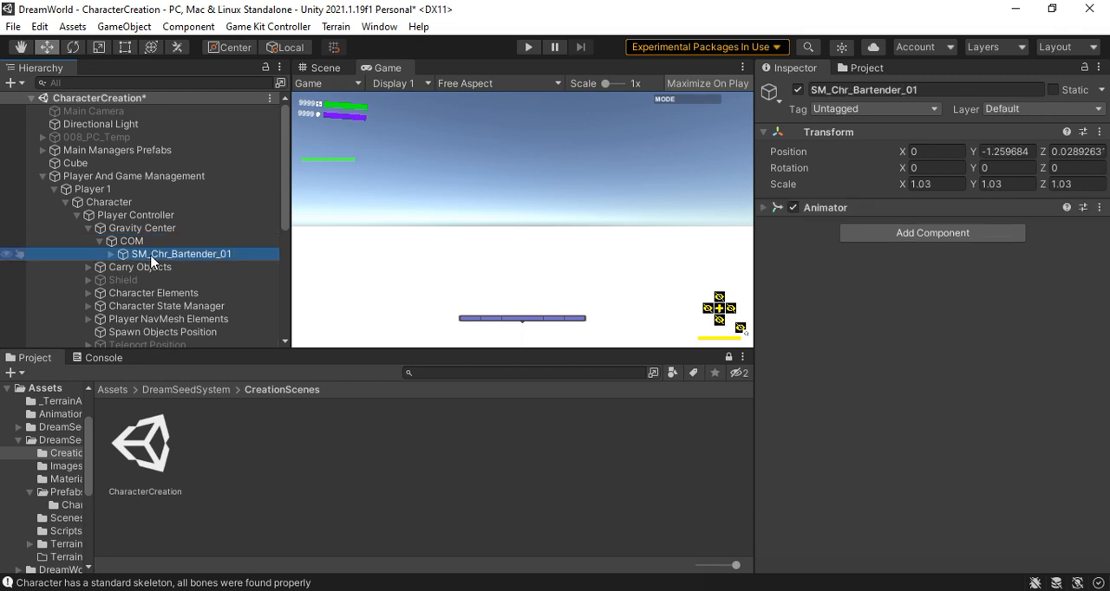
left_click(1035, 151)
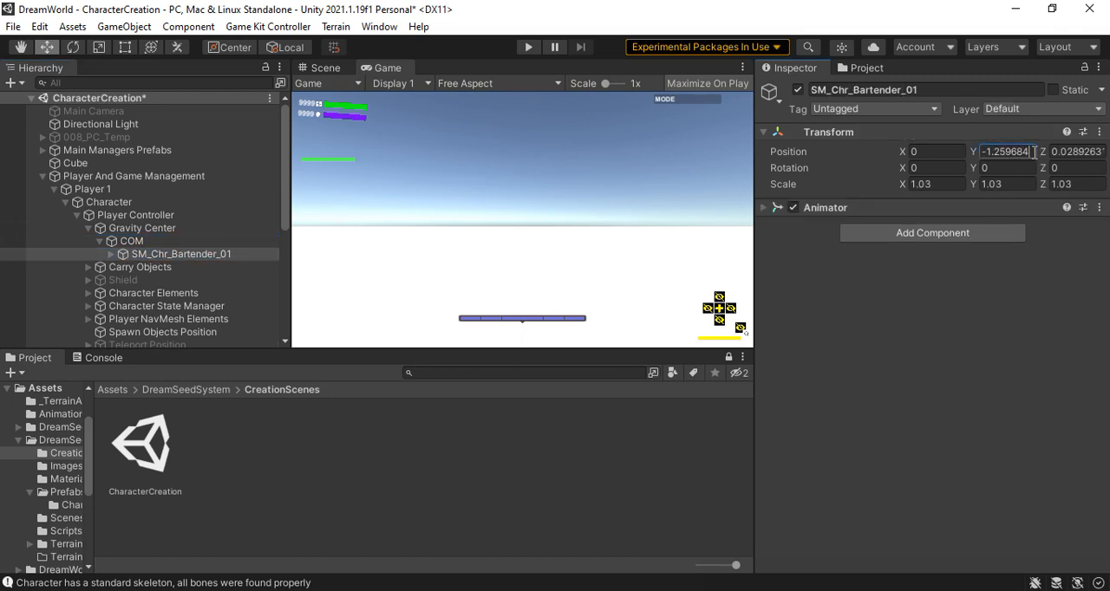
type("0")
left_click(1096, 151)
type("0")
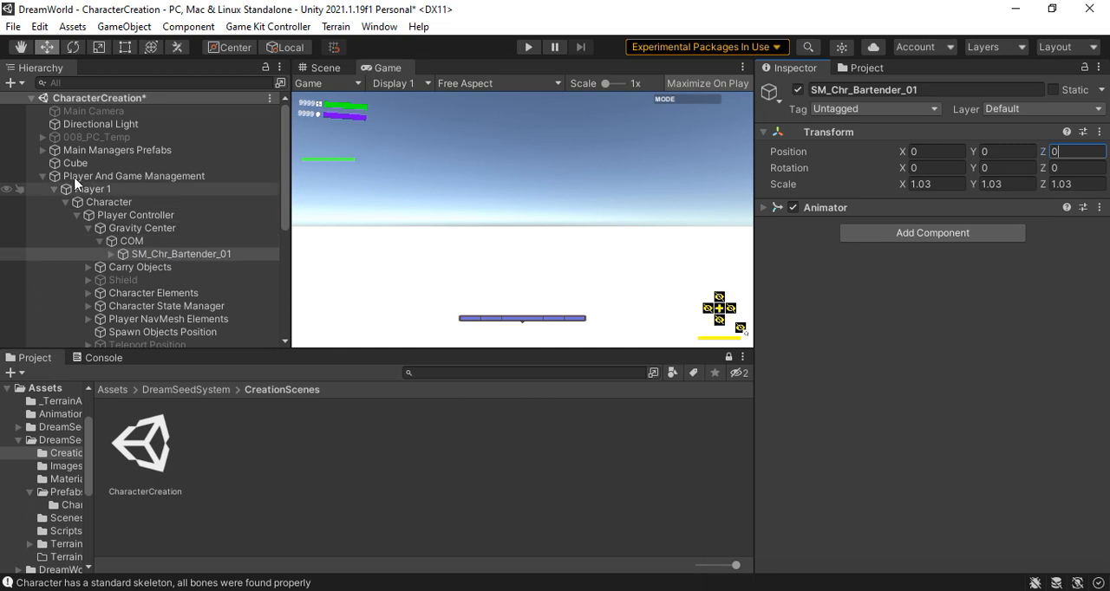
Rename the Player And Game Management root object as 001_PC_Bard
left_click(41, 178)
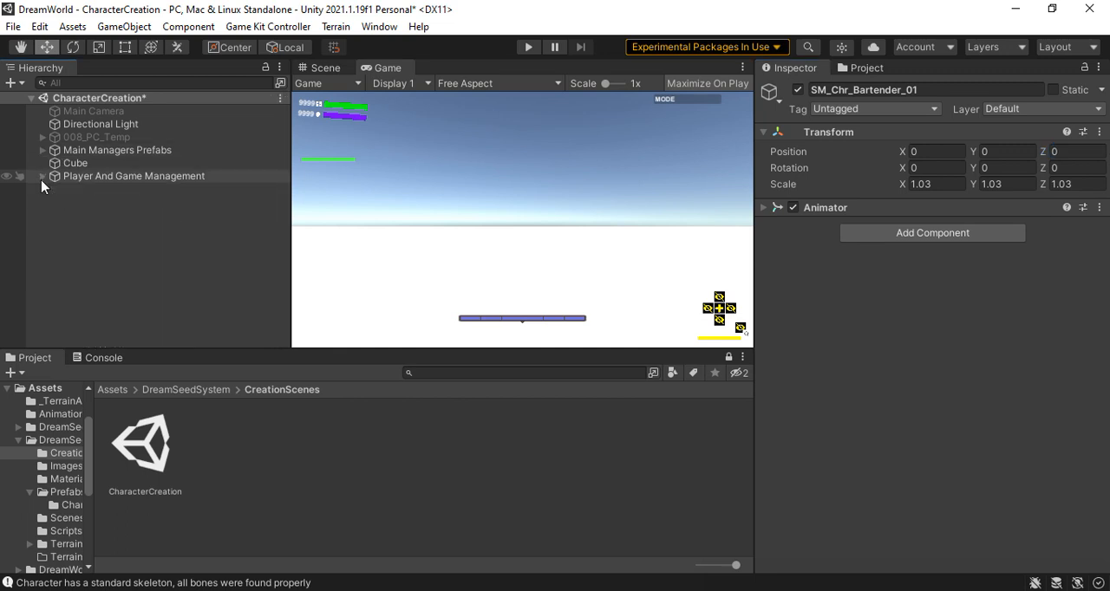
left_click(96, 177)
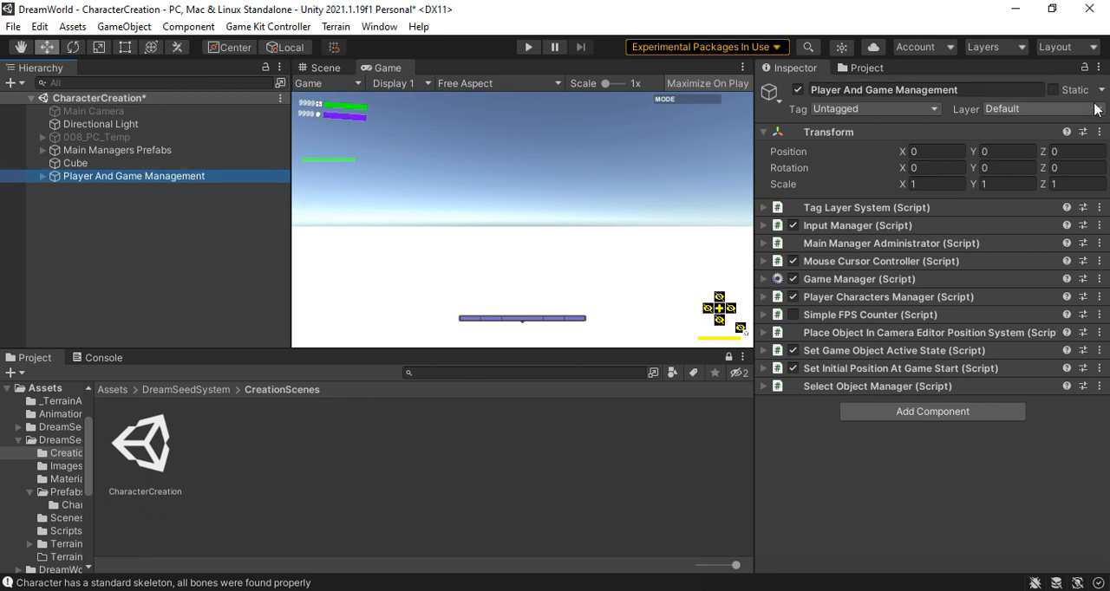
left_click(995, 92)
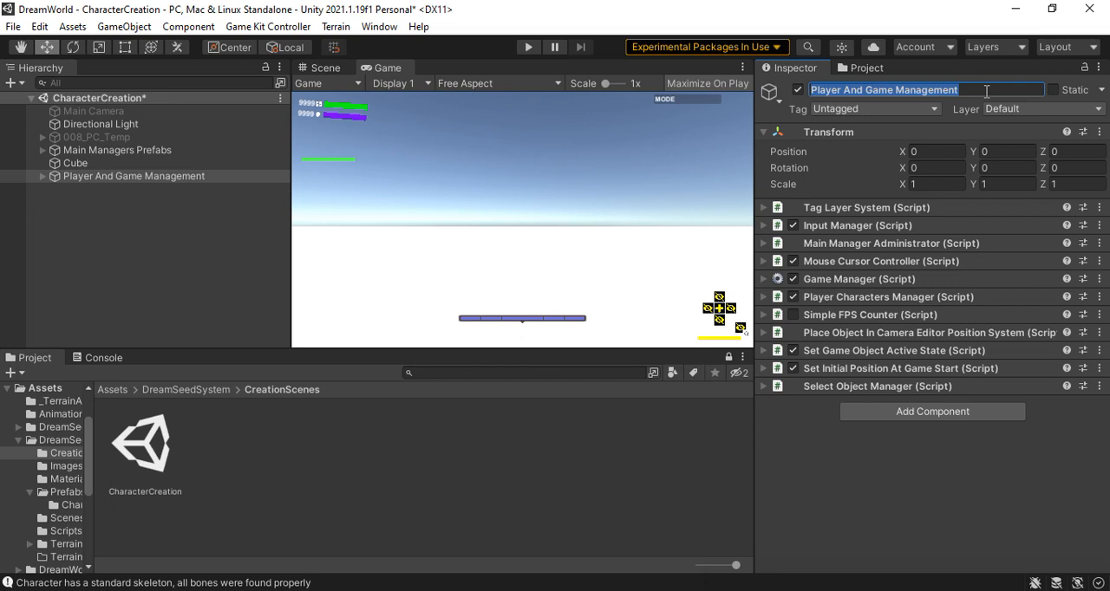
type("001_PC_Bard")
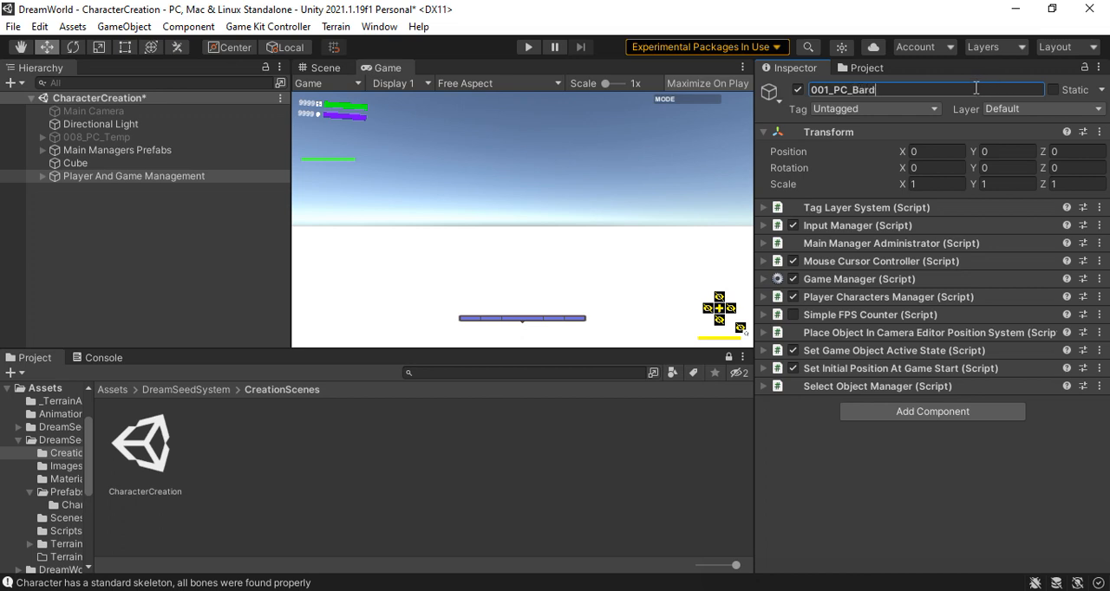
key("Return")
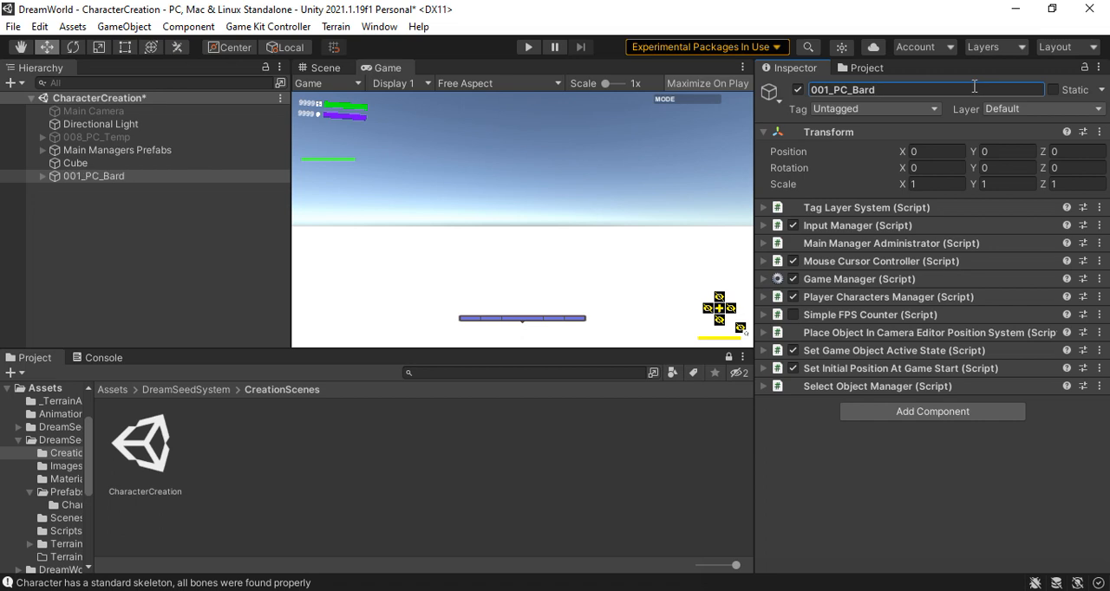
Rename the new character's root object as 001_PC_Bartender and clear the selection
left_click(864, 68)
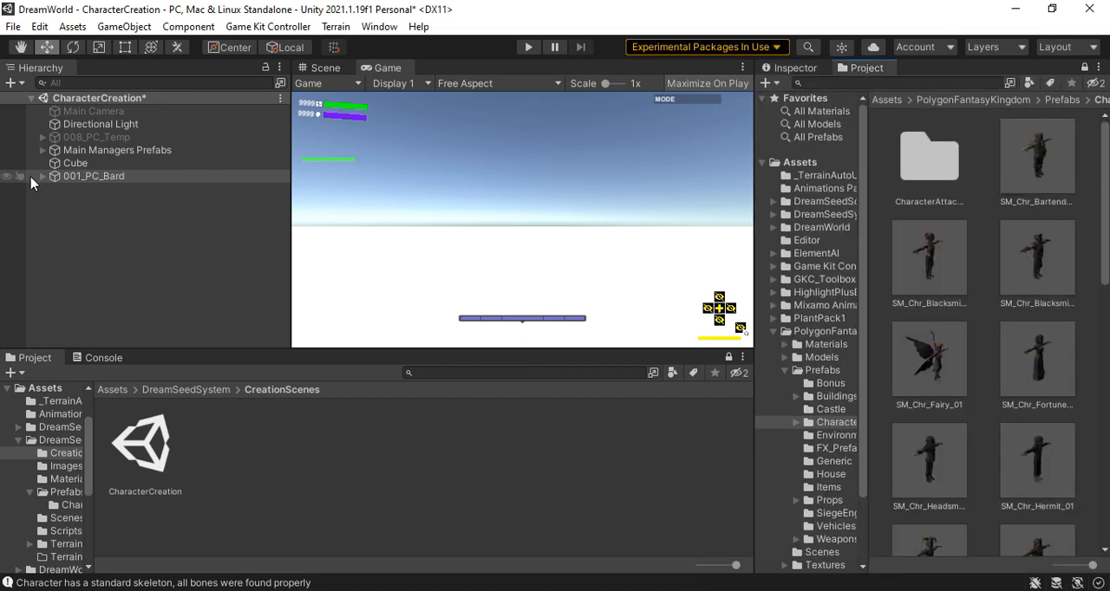
left_click(122, 178)
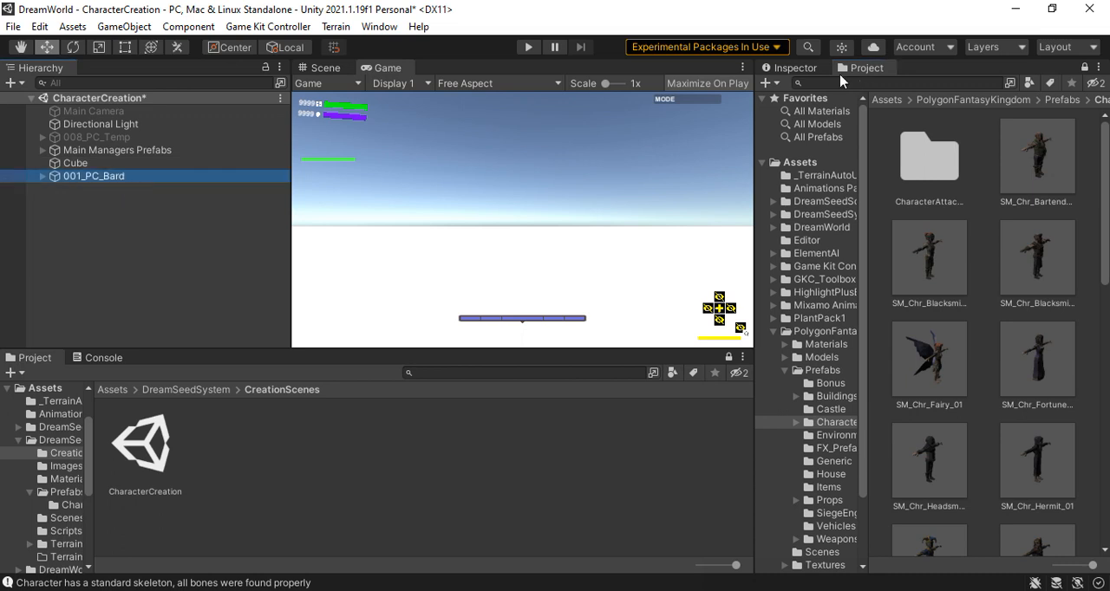
left_click(816, 69)
left_click(891, 87)
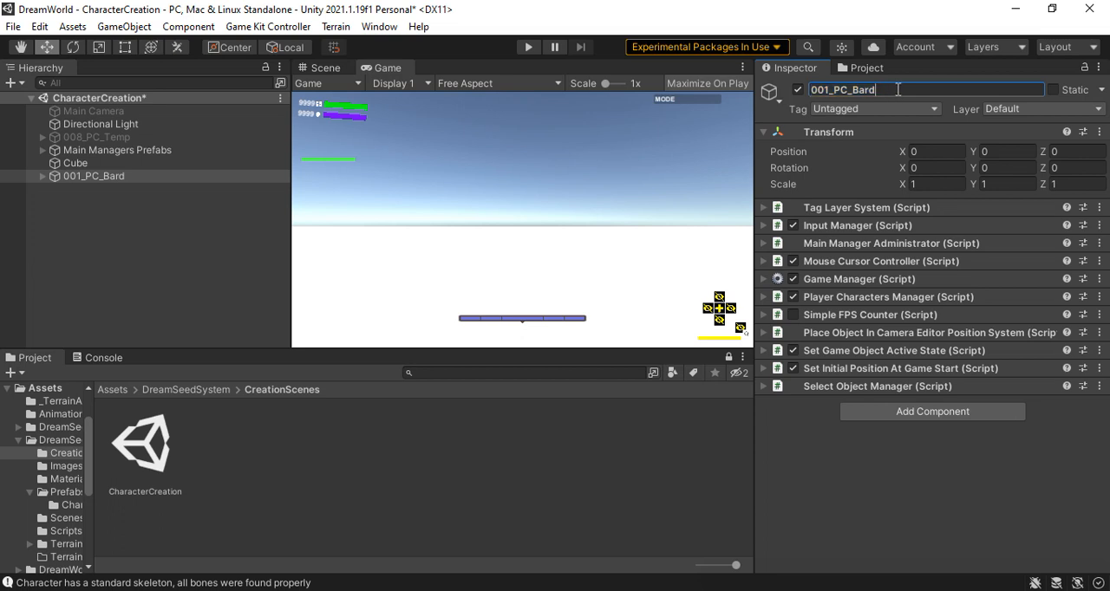
left_click(895, 86)
key("Return")
left_click(74, 222)
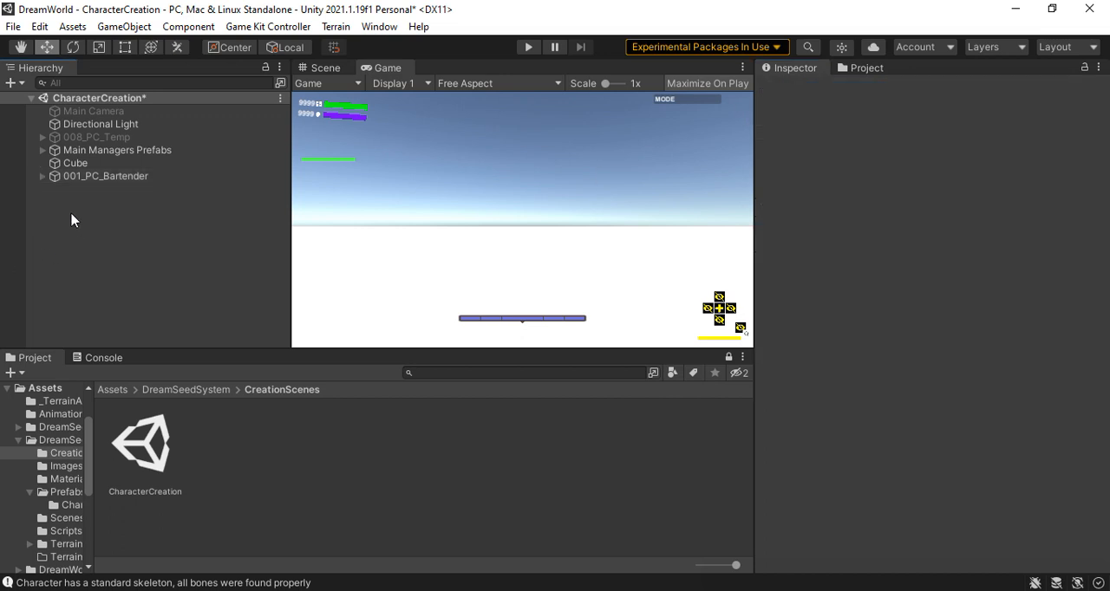
Switch Menu Pause Enabled off and back on in the Character object's Menu Pause script
left_click(42, 177)
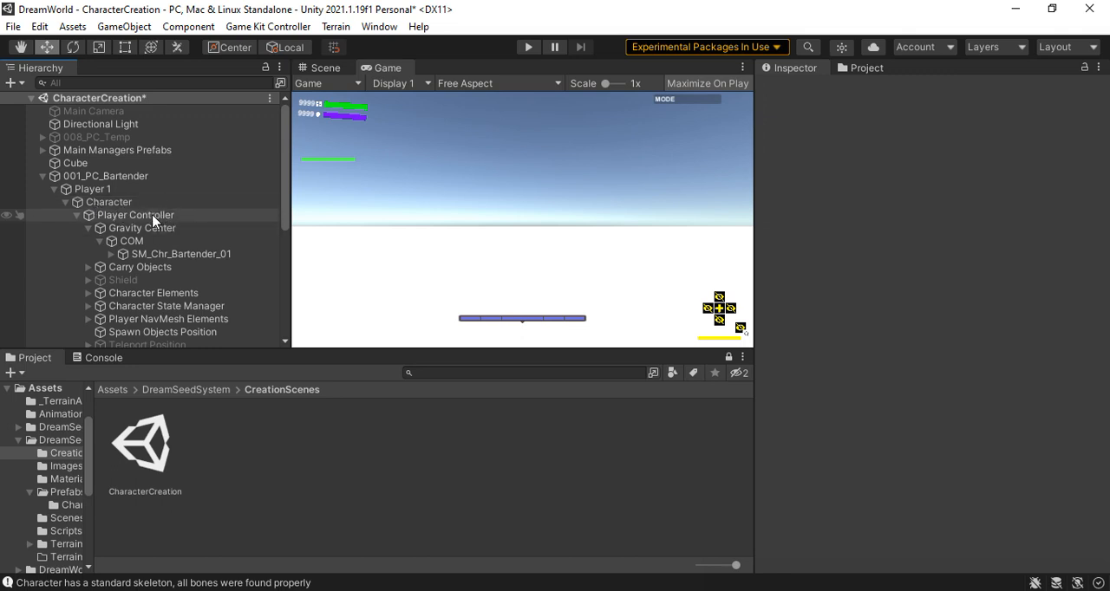
left_click(94, 203)
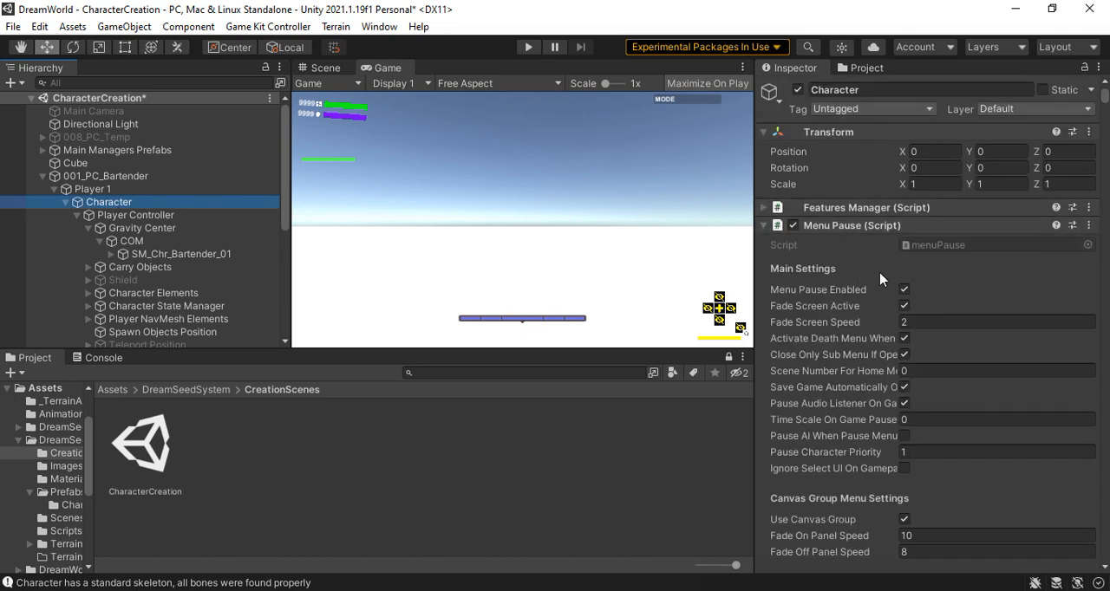
left_click(905, 290)
left_click(904, 290)
left_click(905, 290)
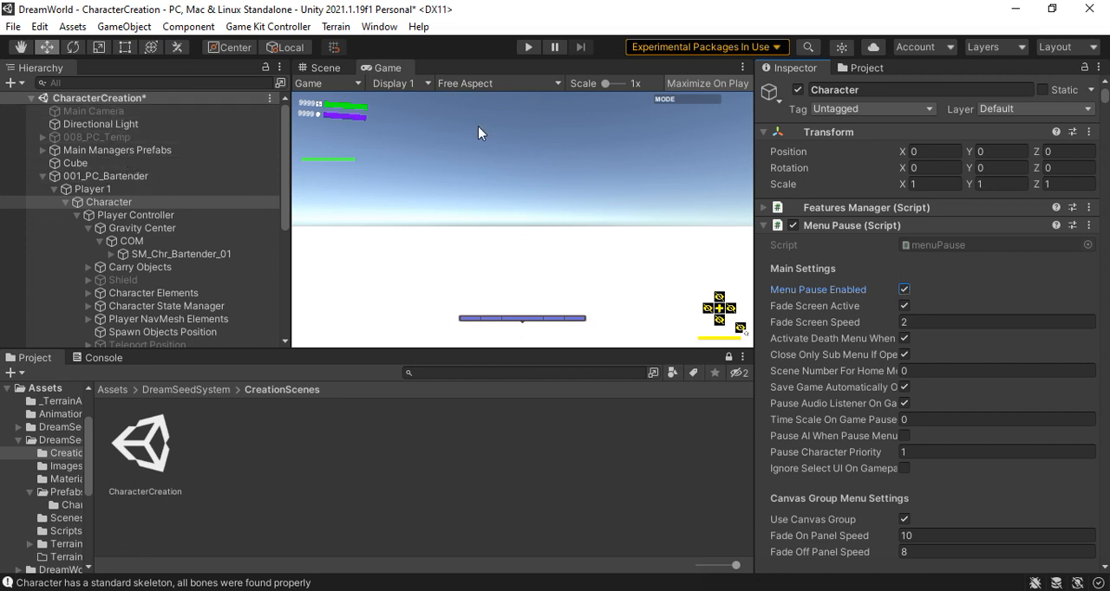
Set the Y position of the 001_PC_Bartender root object to 1
left_click(90, 178)
left_click(1021, 151)
type("1")
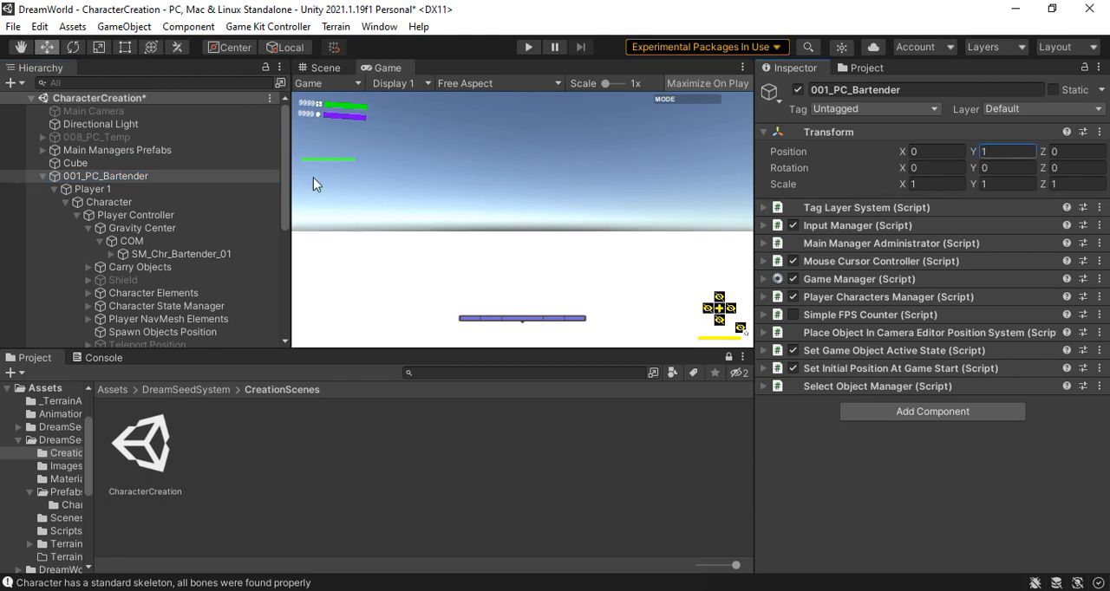
Turn off Menu Pause Enabled in the Character object's Menu Pause script and playtest the scene
left_click(106, 204)
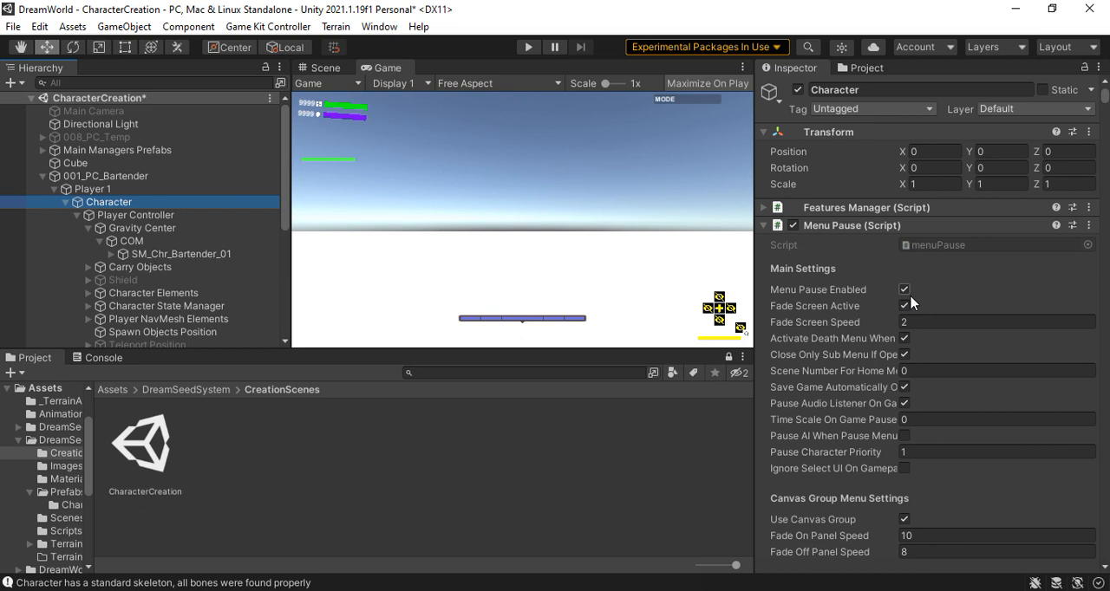
left_click(905, 292)
left_click(529, 48)
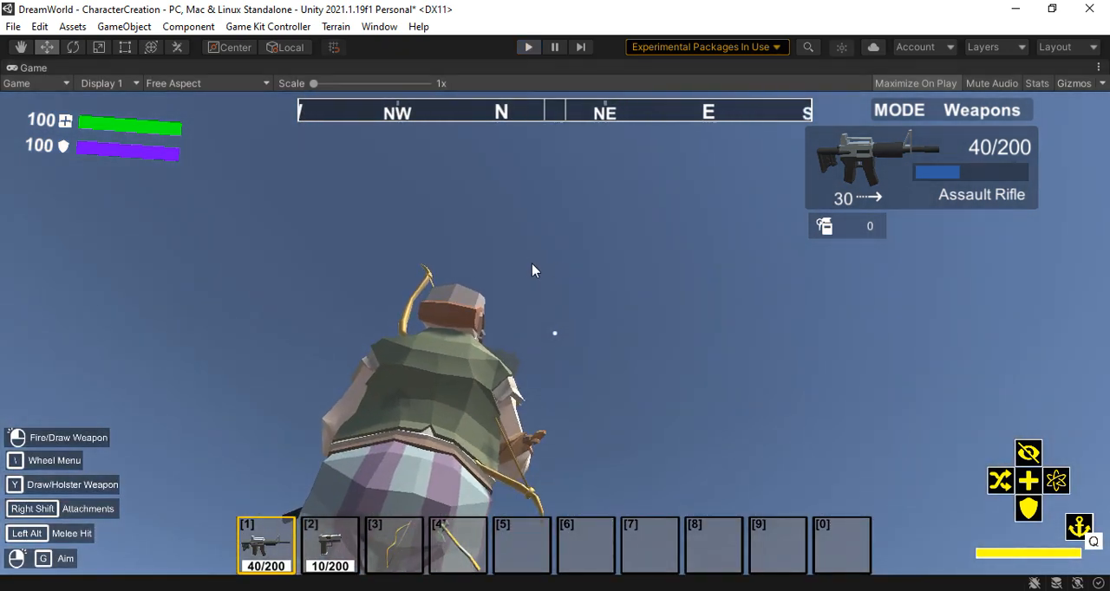
key("ctrl+p")
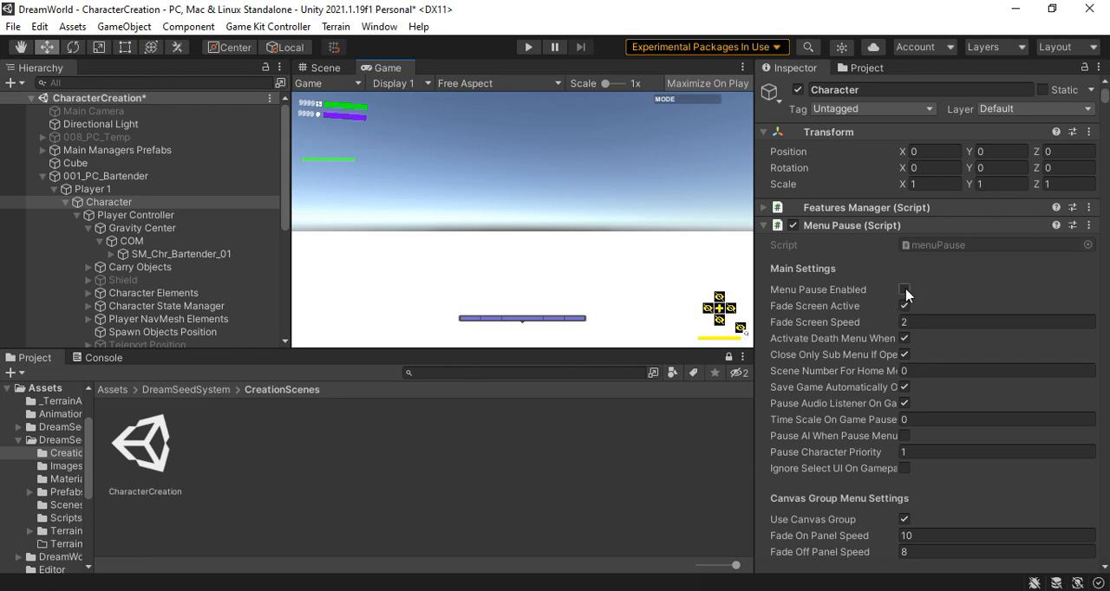
Unequip Knight 1 Boots, Knight 1 Chest and Knight 1 Hips in the Player Controller's initial inventory list
left_click(146, 220)
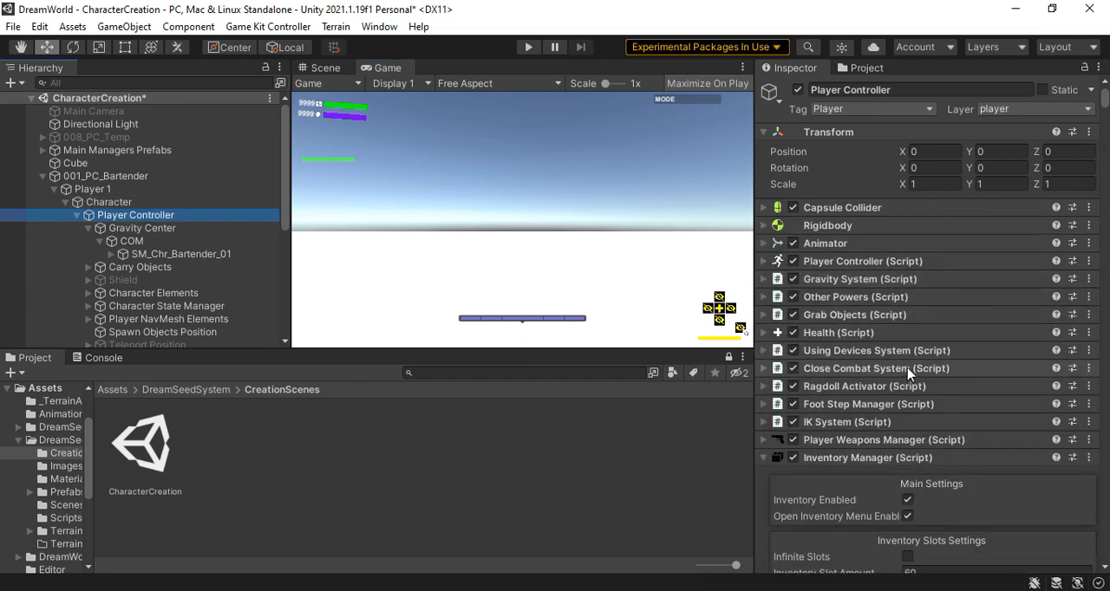
scroll(908, 373, "down", 4)
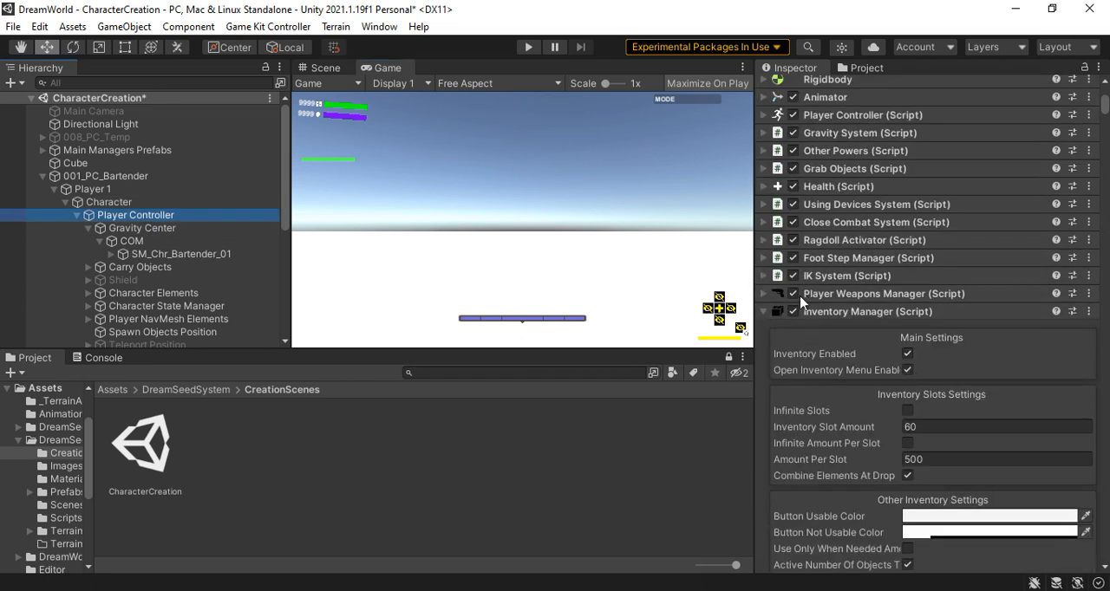
scroll(904, 325, "down", 12)
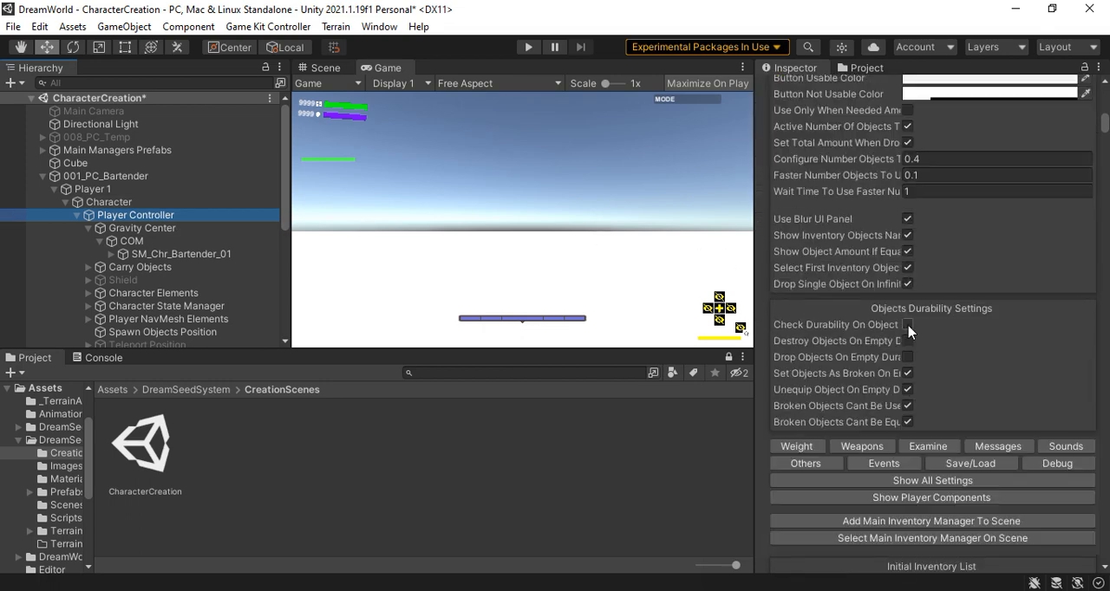
scroll(907, 308, "up", 4)
scroll(905, 305, "down", 12)
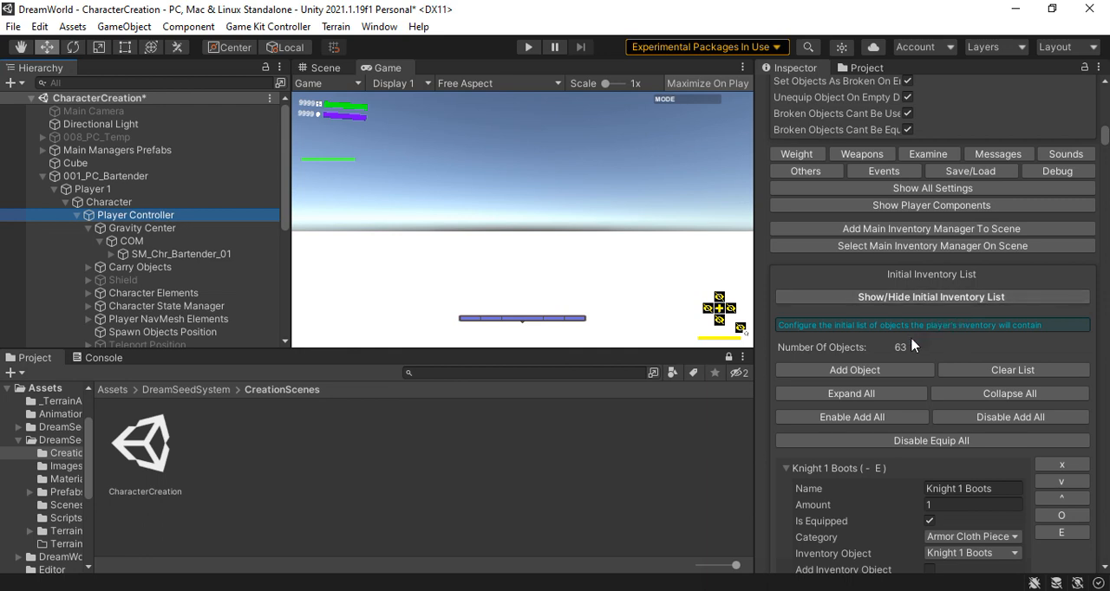
scroll(912, 346, "down", 8)
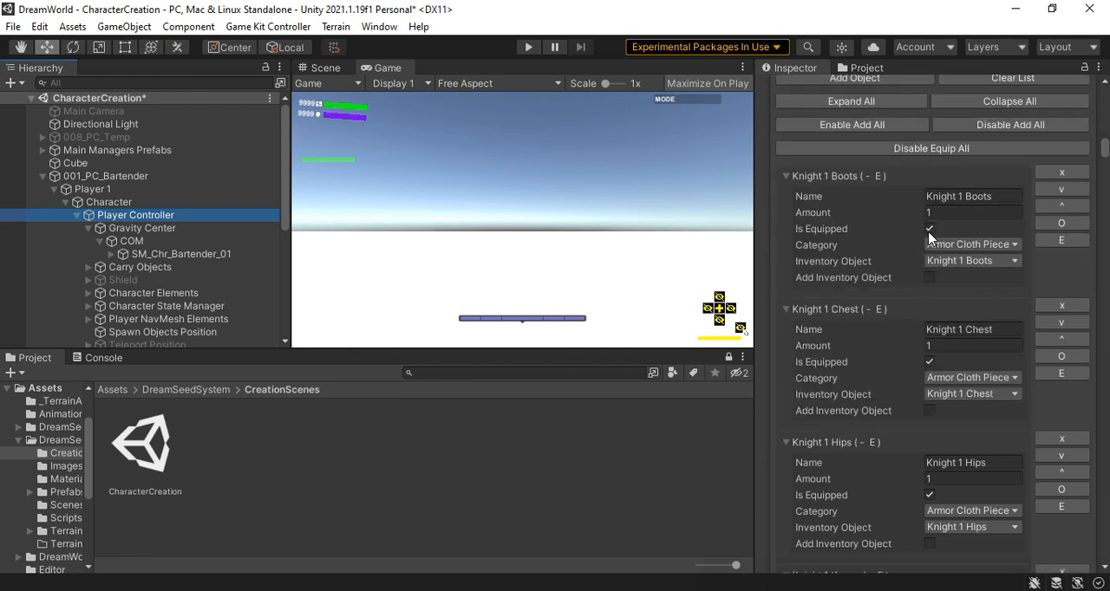
left_click(929, 229)
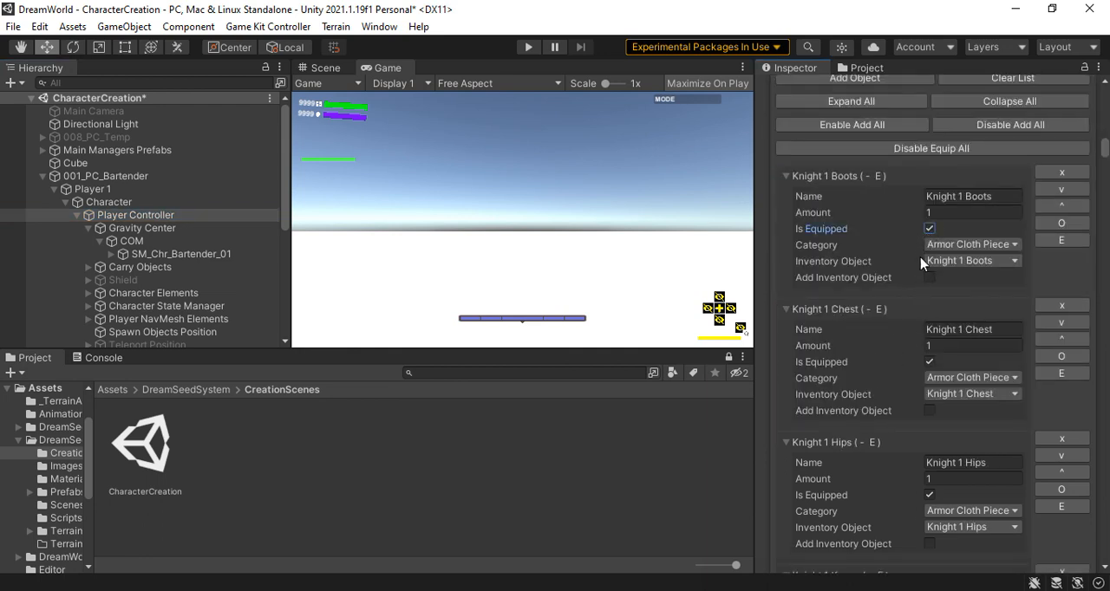
left_click(929, 362)
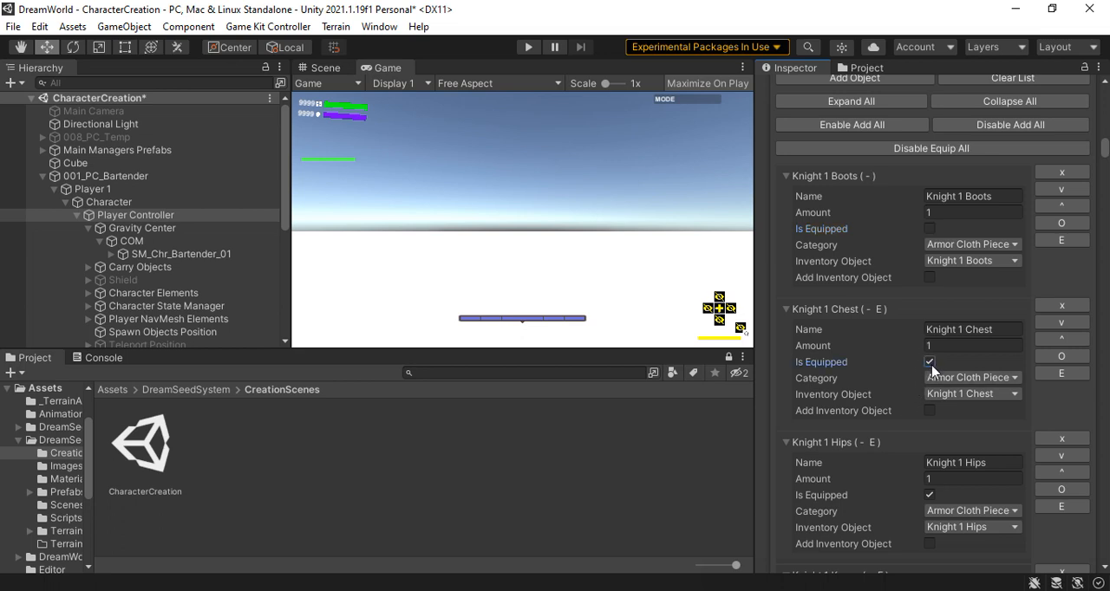
left_click(930, 496)
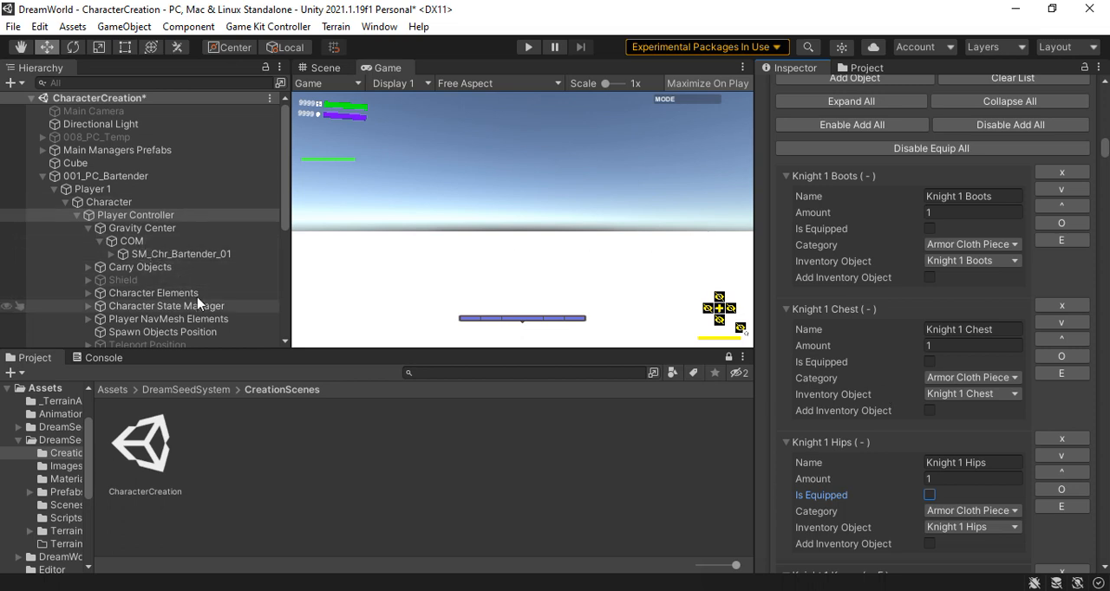
Examine the Player Camera children and the essential components under the character's Other Player Systems object
scroll(204, 277, "down", 2)
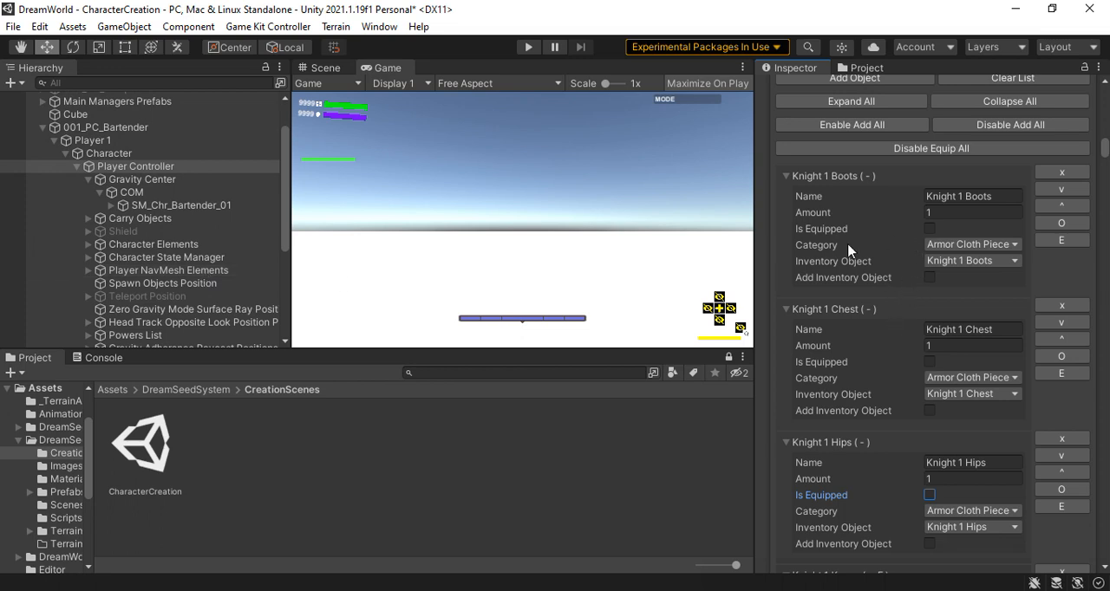
scroll(139, 262, "down", 2)
scroll(140, 262, "down", 5)
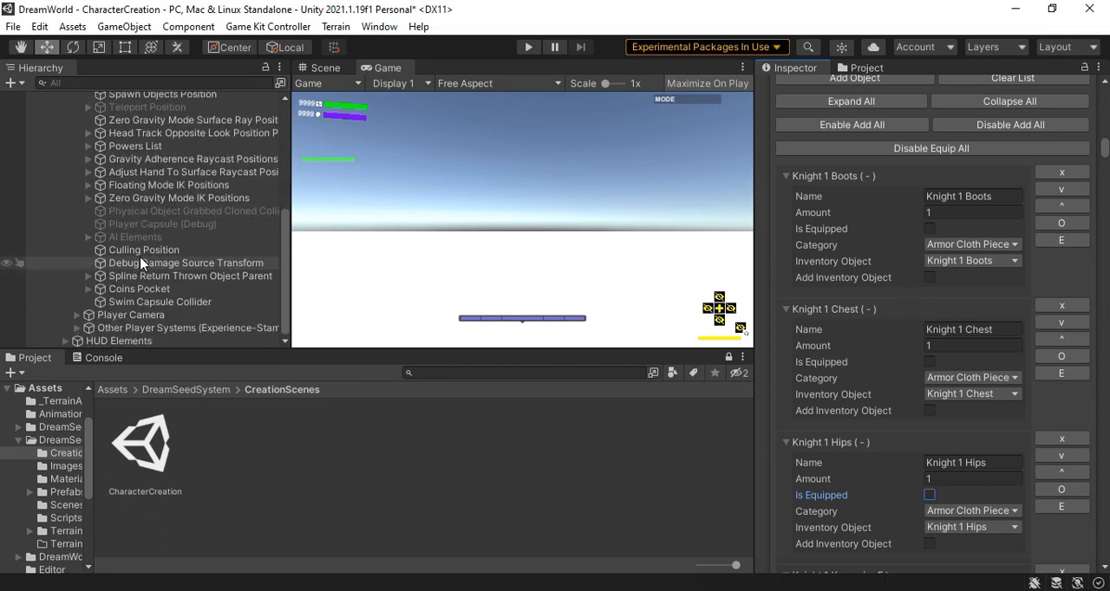
left_click(77, 316)
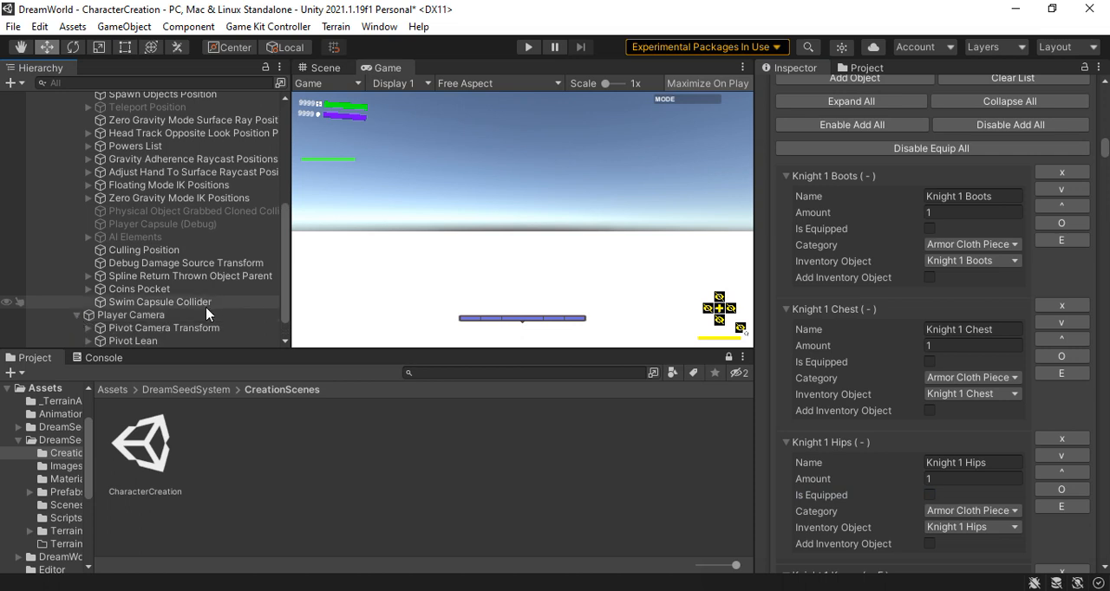
scroll(207, 313, "down", 1)
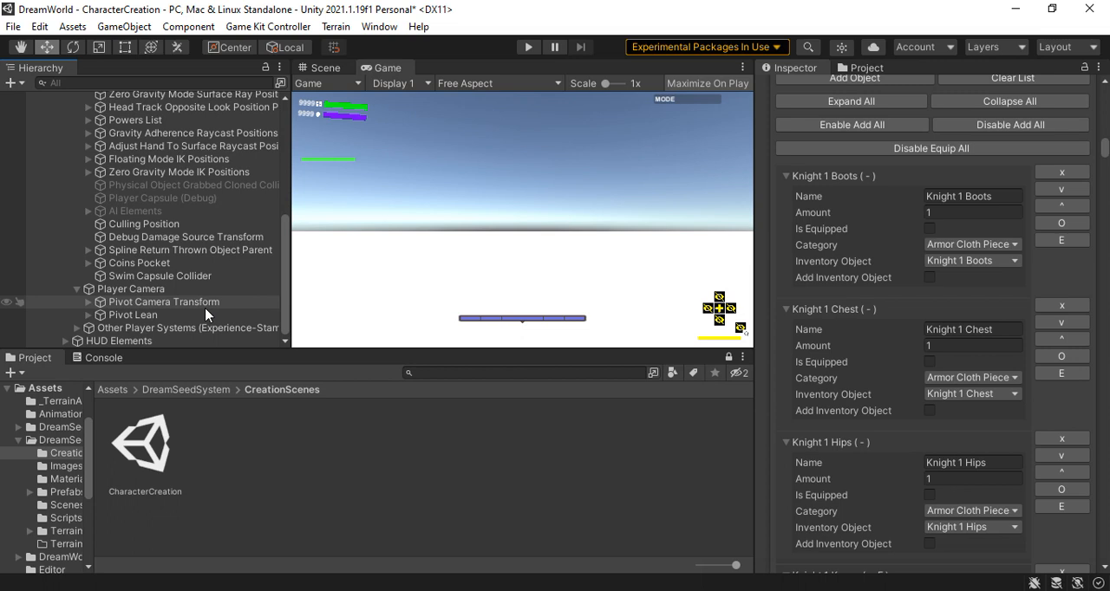
left_click(77, 329)
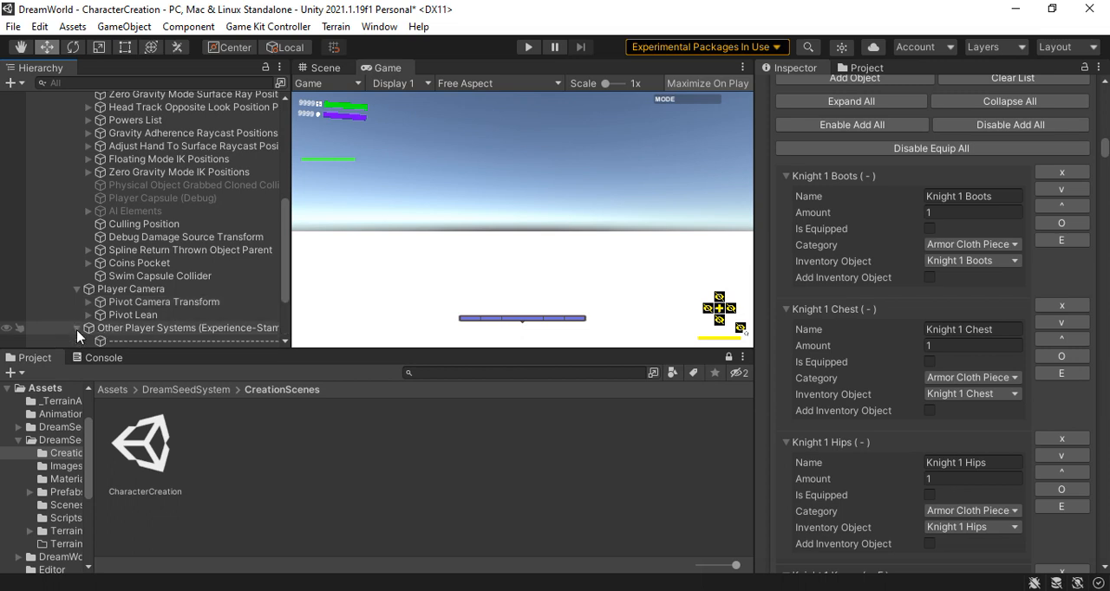
scroll(214, 333, "down", 3)
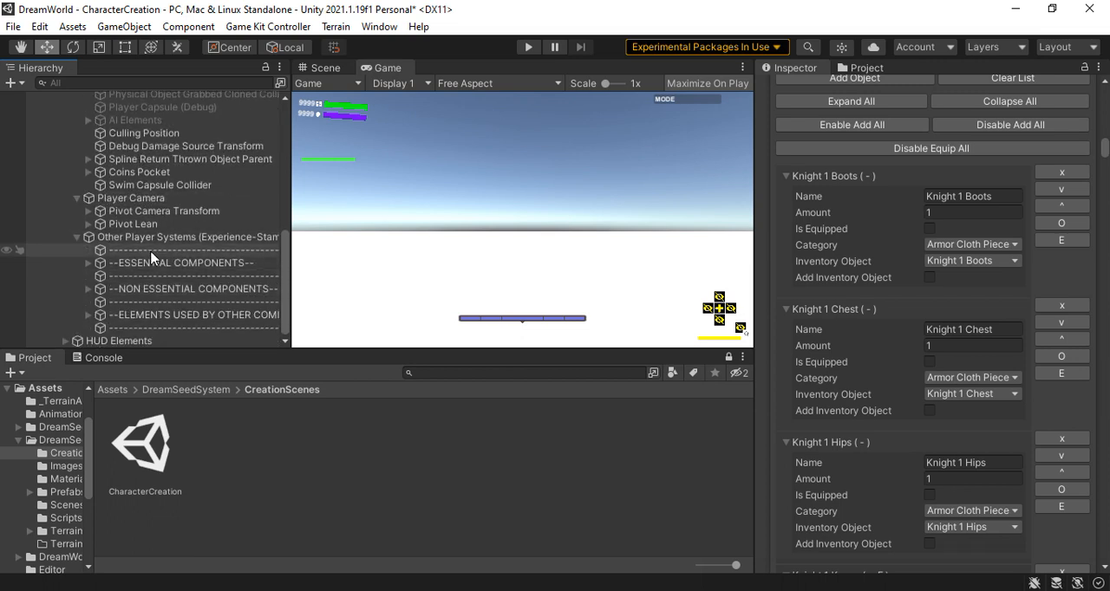
left_click(89, 264)
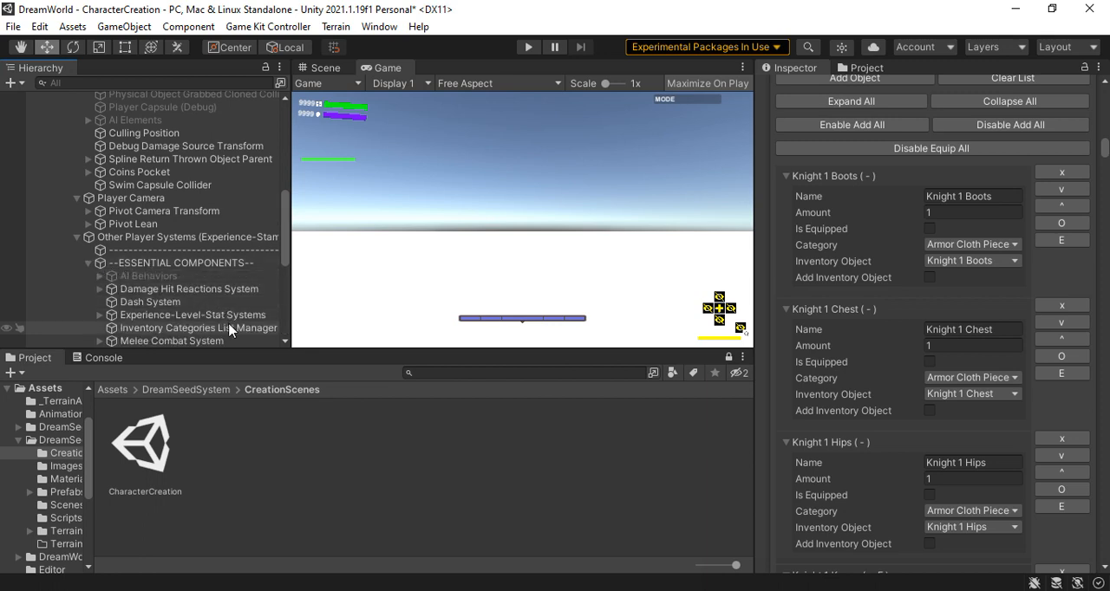
scroll(229, 330, "down", 2)
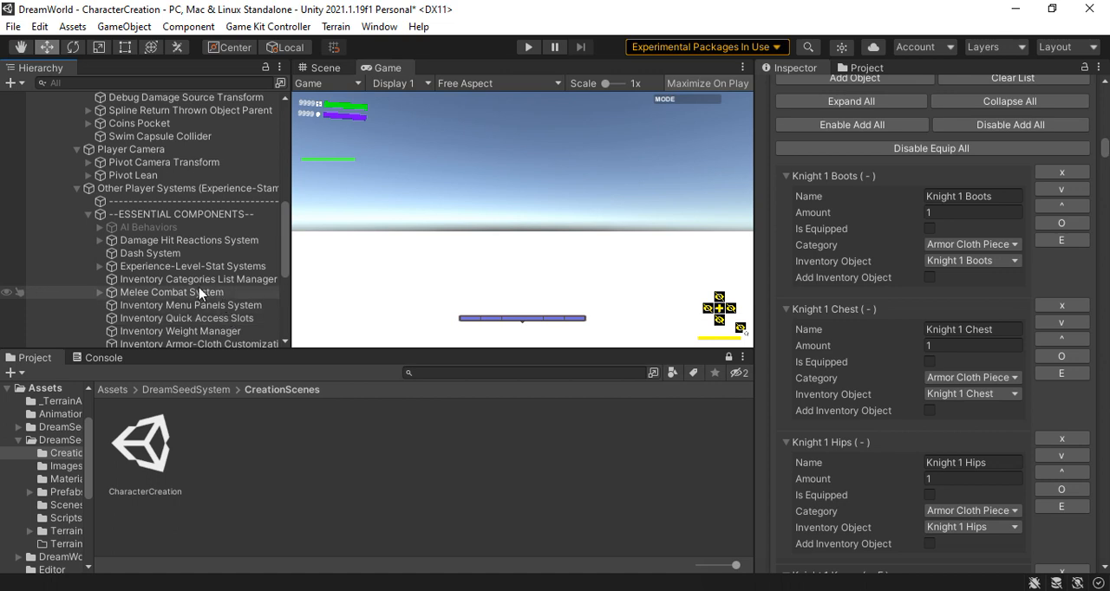
scroll(172, 278, "down", 4)
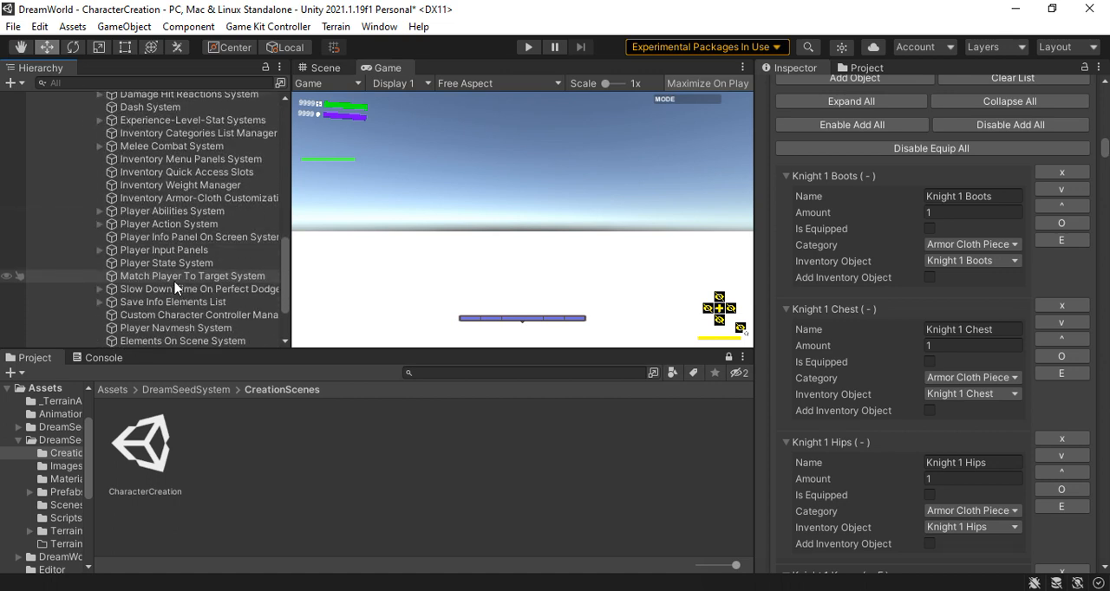
scroll(148, 260, "up", 3)
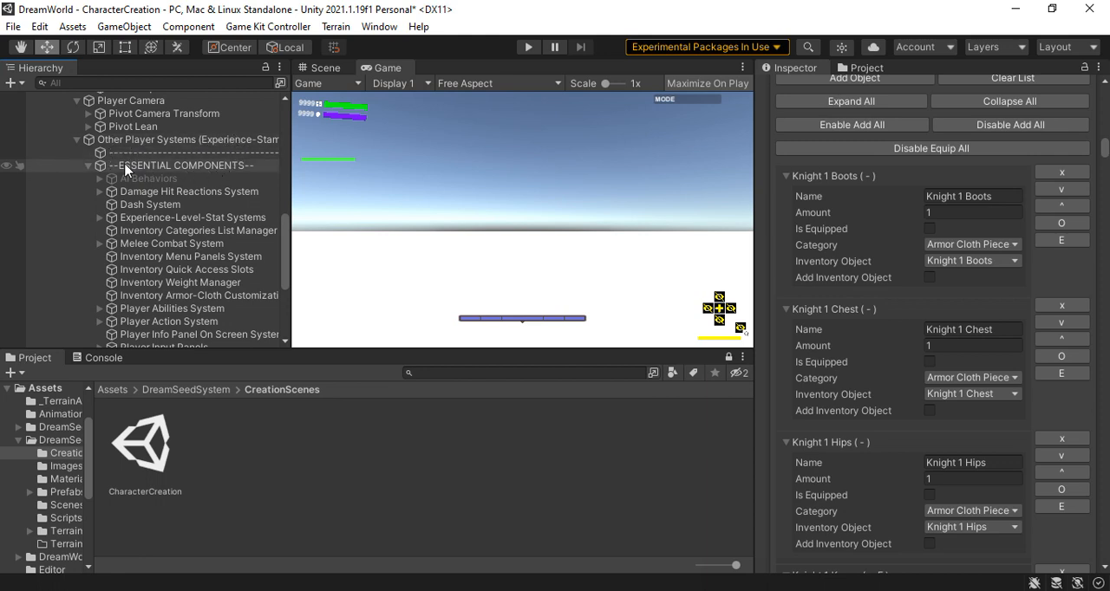
scroll(134, 302, "down", 4)
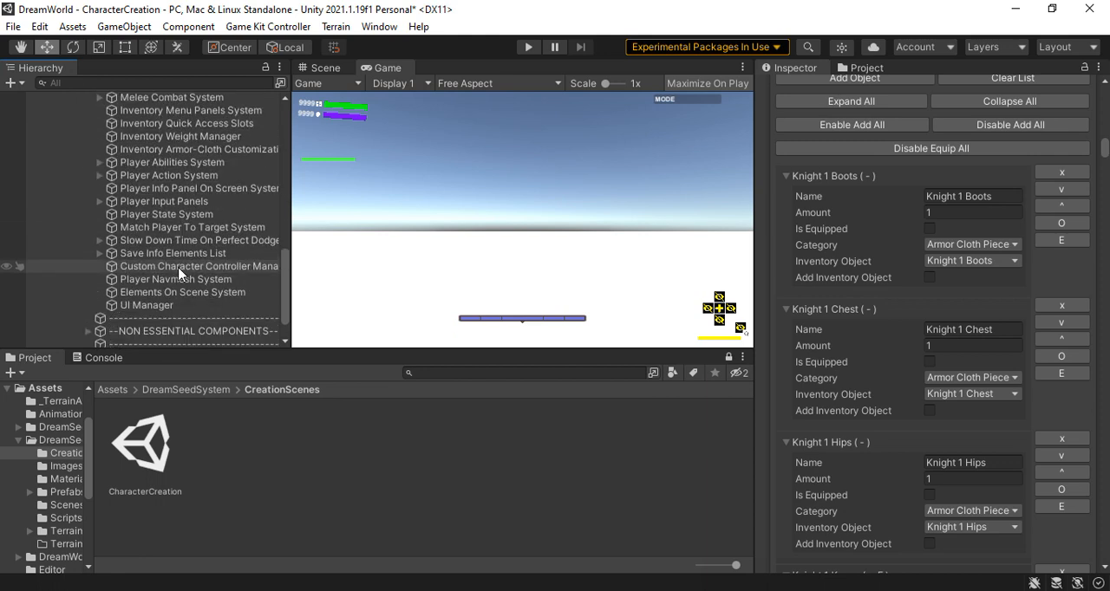
Switch Ability Enabled off and back on in the Player Stealth System under Player Abilities System
left_click(99, 164)
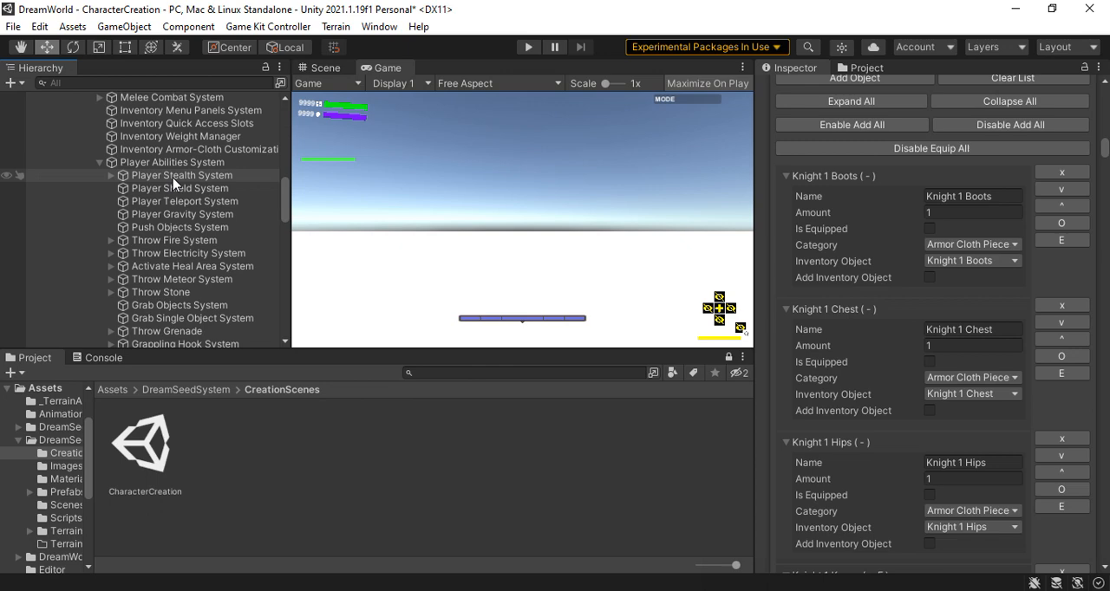
left_click(172, 179)
scroll(954, 252, "up", 15)
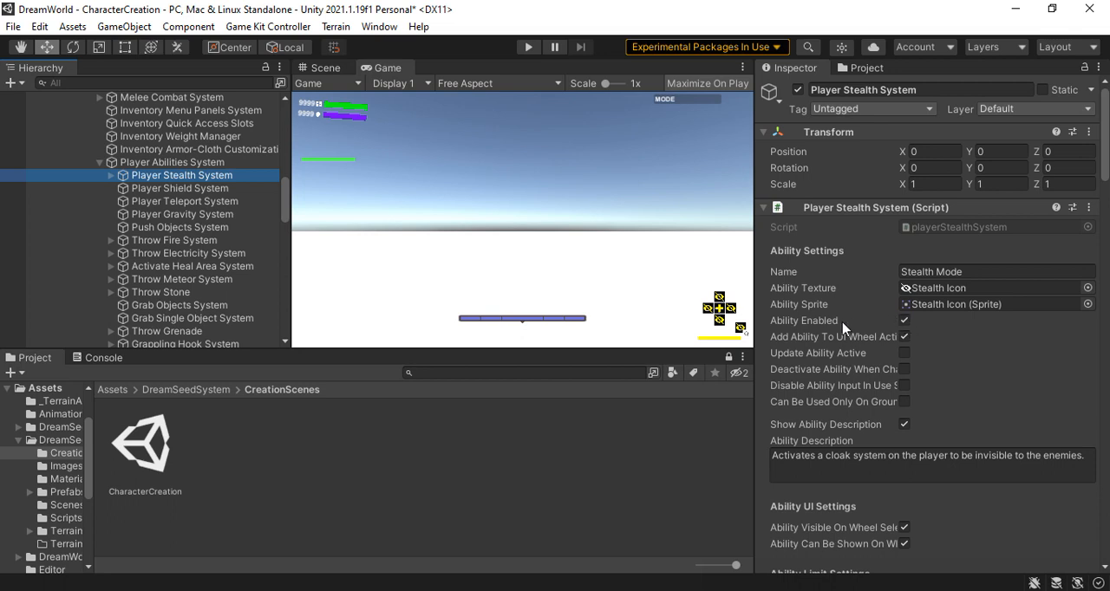
left_click(905, 322)
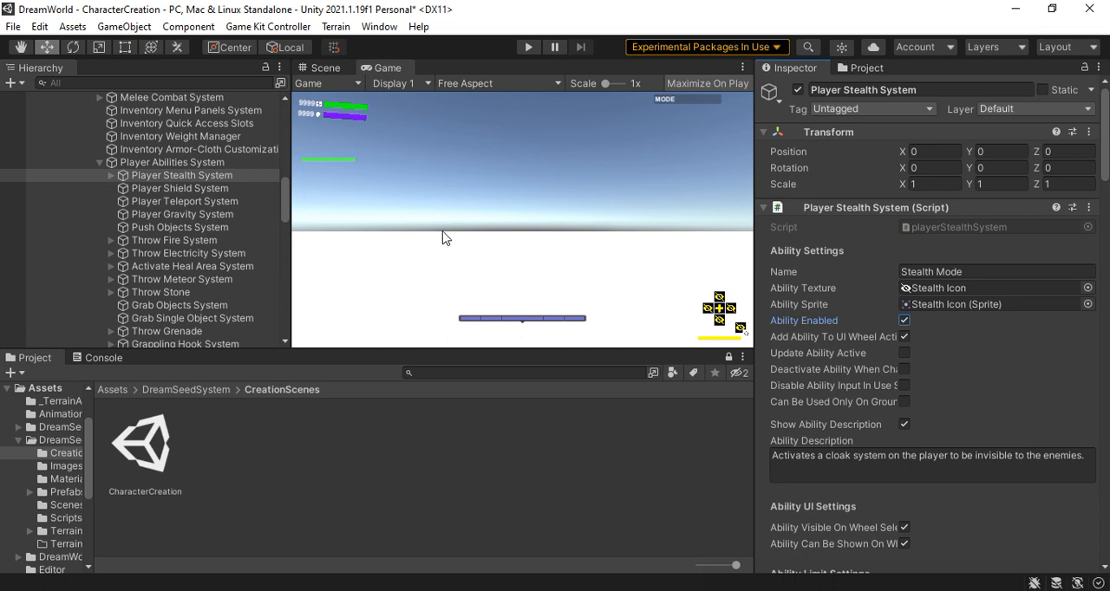
Delete the 001_PC_Bartender root object and activate the 008_PC_Temp object in the scene
scroll(138, 186, "up", 7)
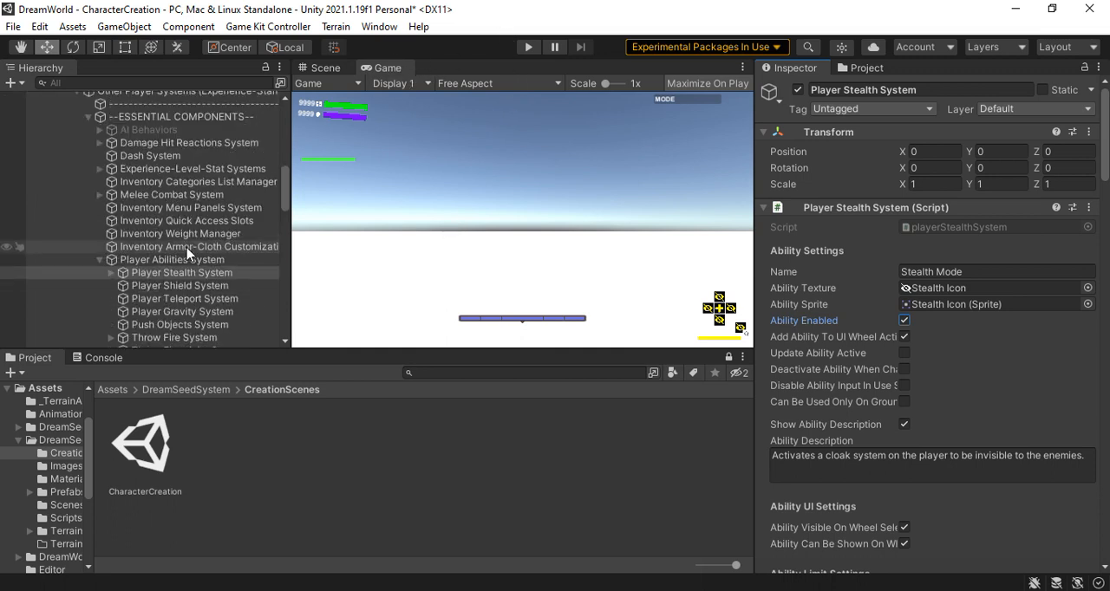
scroll(121, 181, "up", 8)
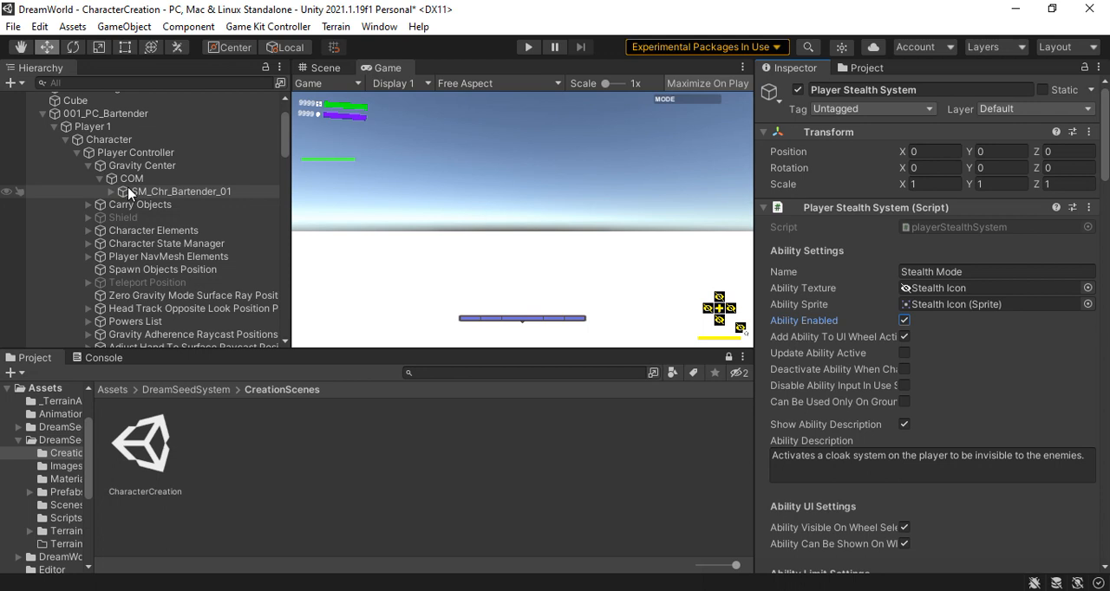
right_click(100, 192)
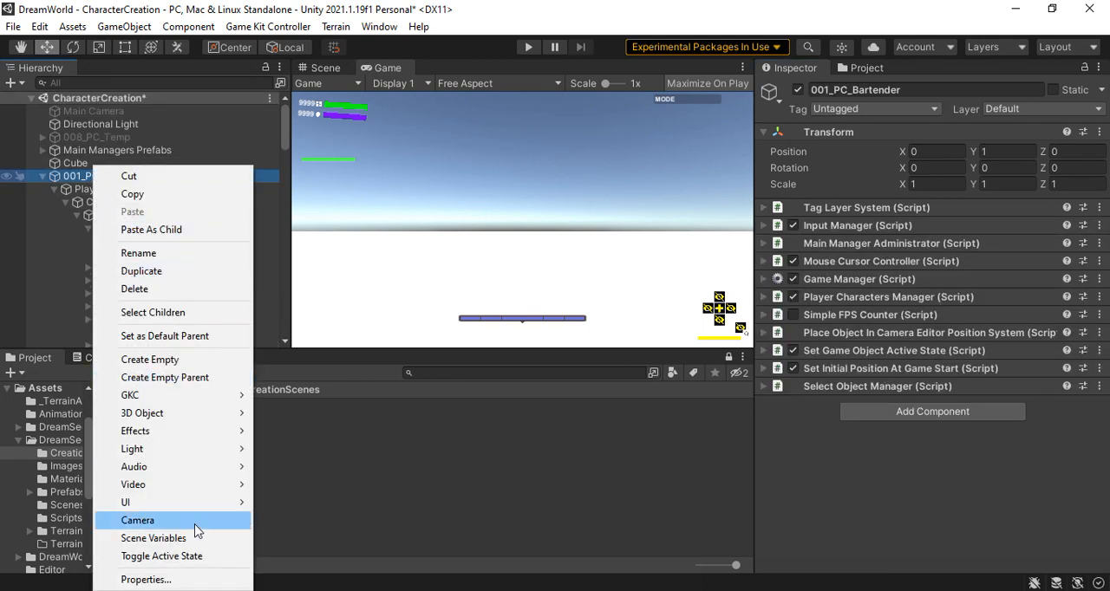
left_click(146, 291)
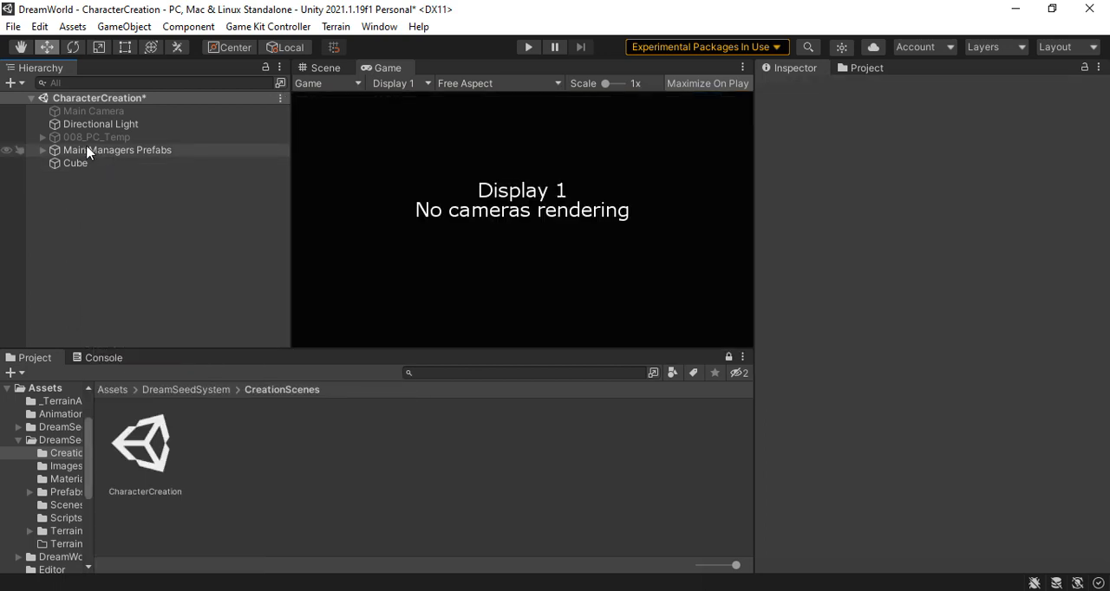
left_click(92, 138)
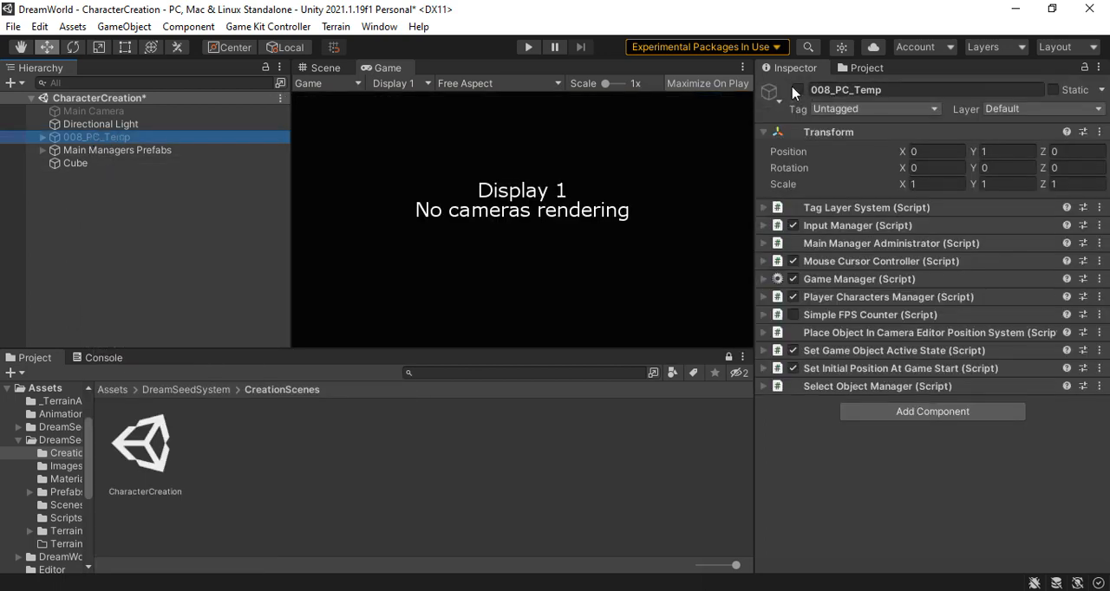
left_click(797, 90)
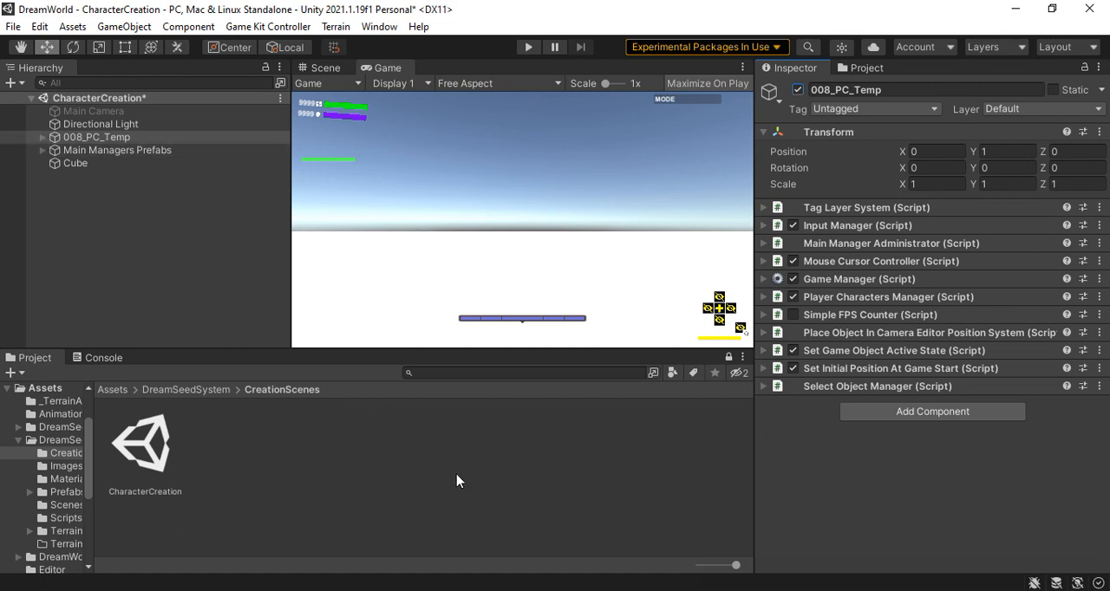
Open the DreamSeedSystem/Prefabs/Characters folder and look through the saved character prefabs
left_click(185, 390)
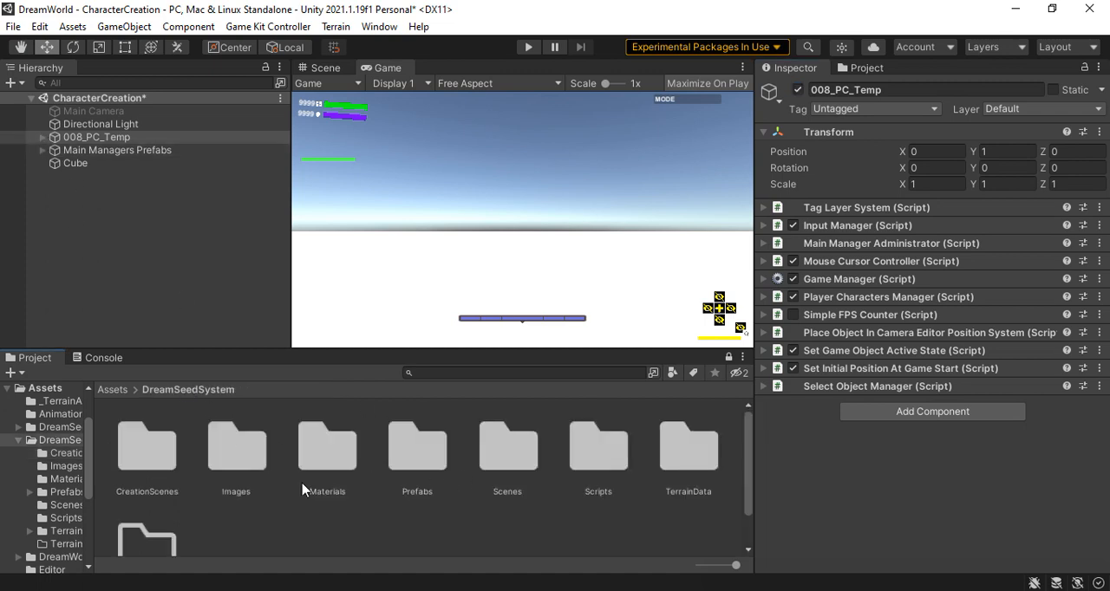
left_click(413, 454)
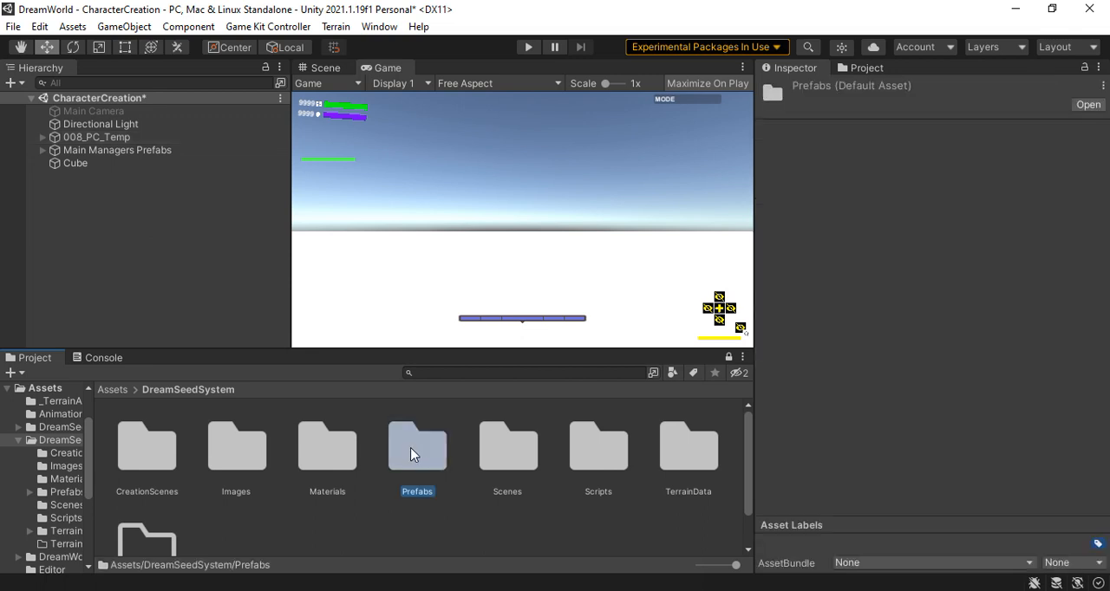
double_click(412, 454)
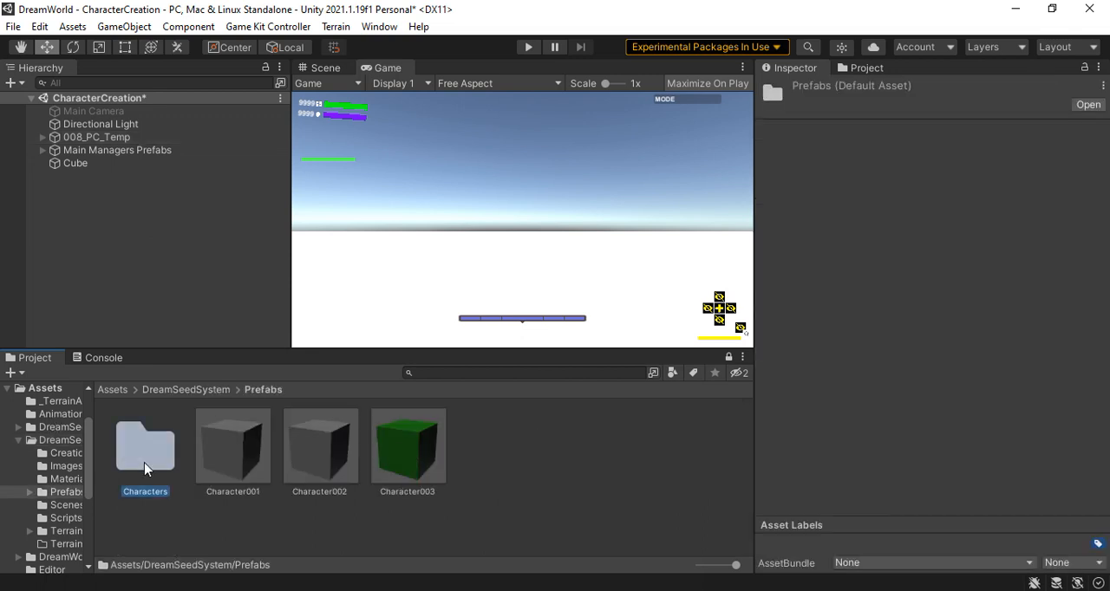
double_click(149, 465)
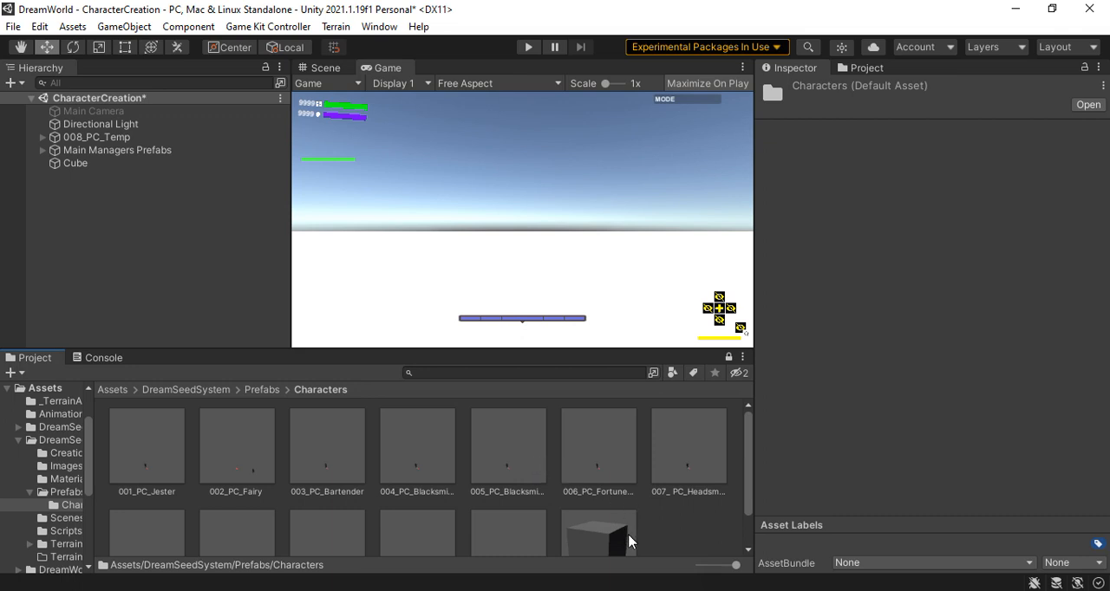
scroll(630, 541, "down", 2)
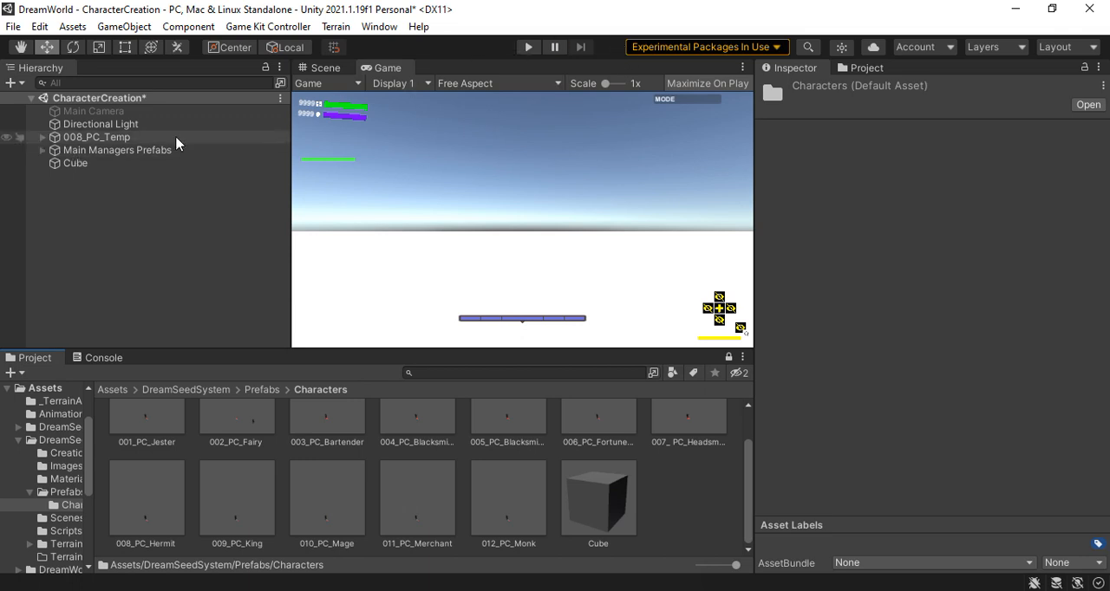
Examine the 008_PC_Temp hierarchy down to the Player Controller and review its Inventory Manager settings and initial inventory list
left_click(43, 151)
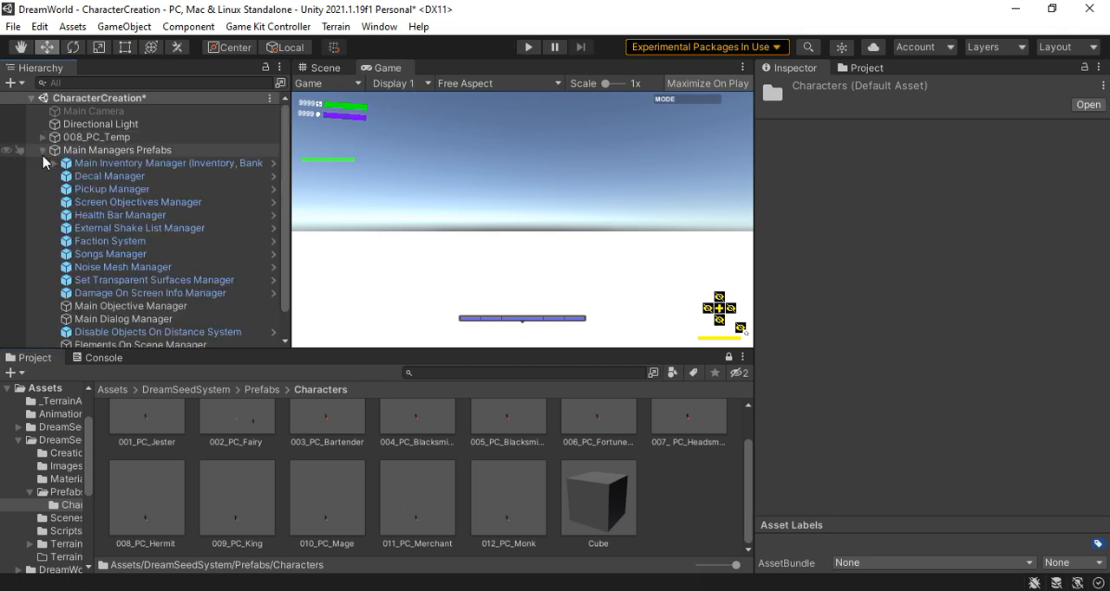
left_click(42, 150)
left_click(43, 138)
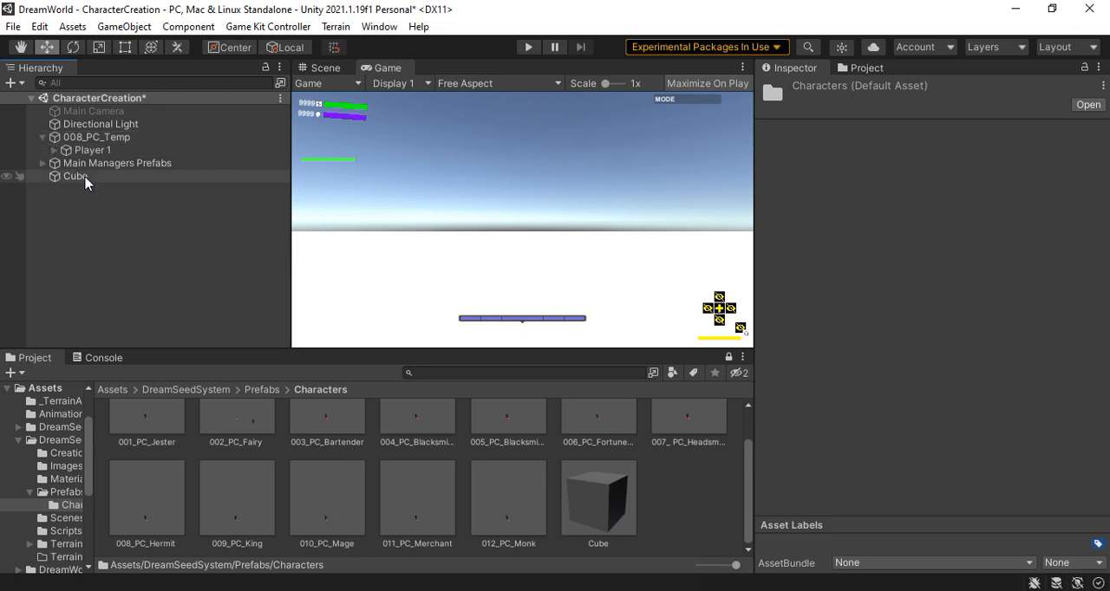
left_click(50, 152)
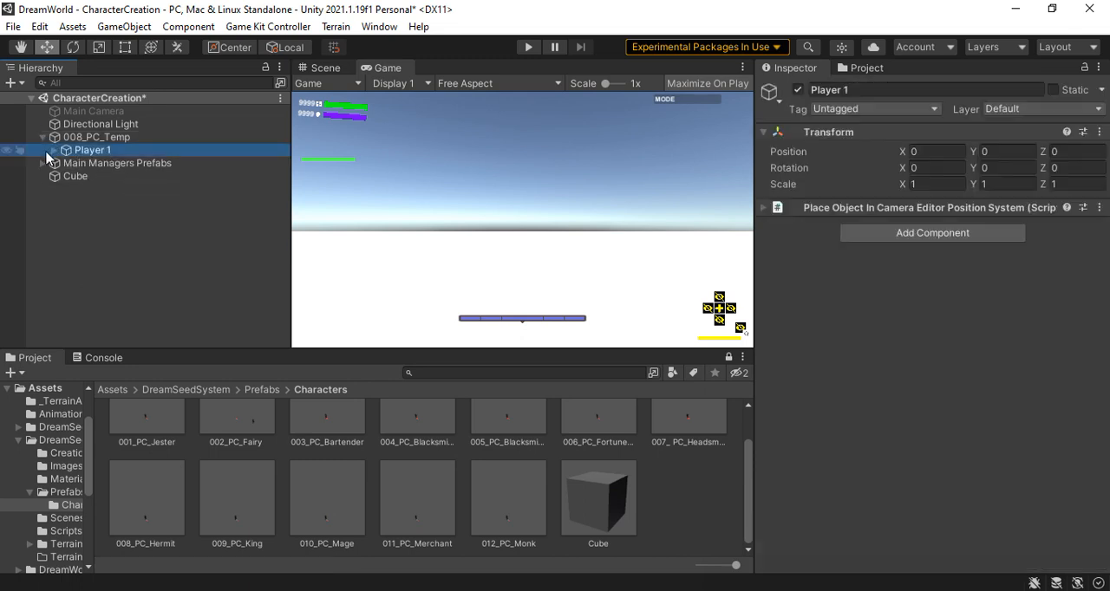
left_click(55, 152)
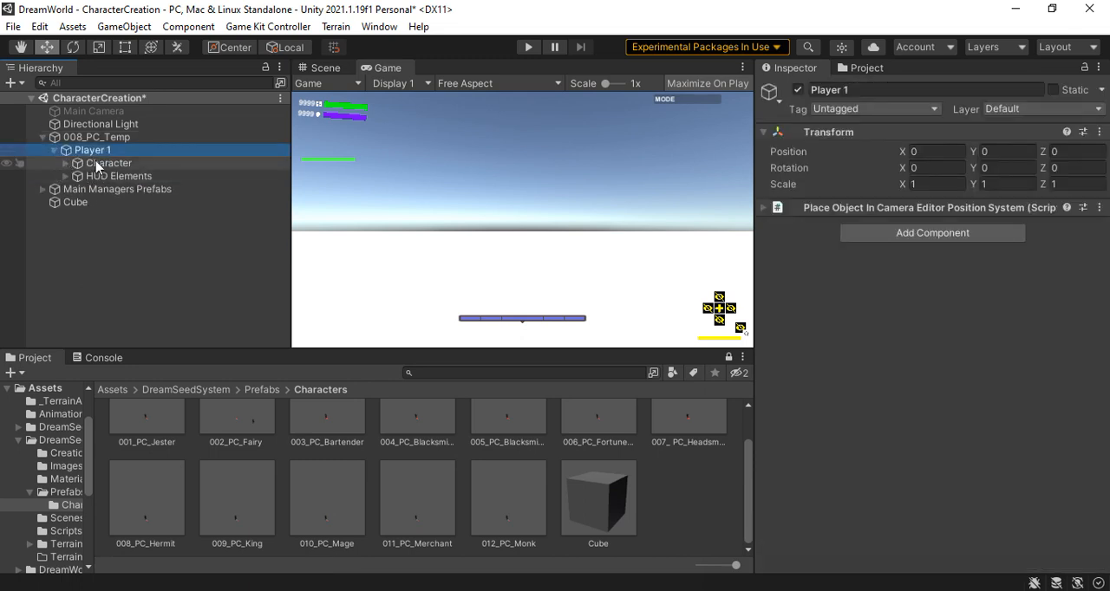
left_click(99, 165)
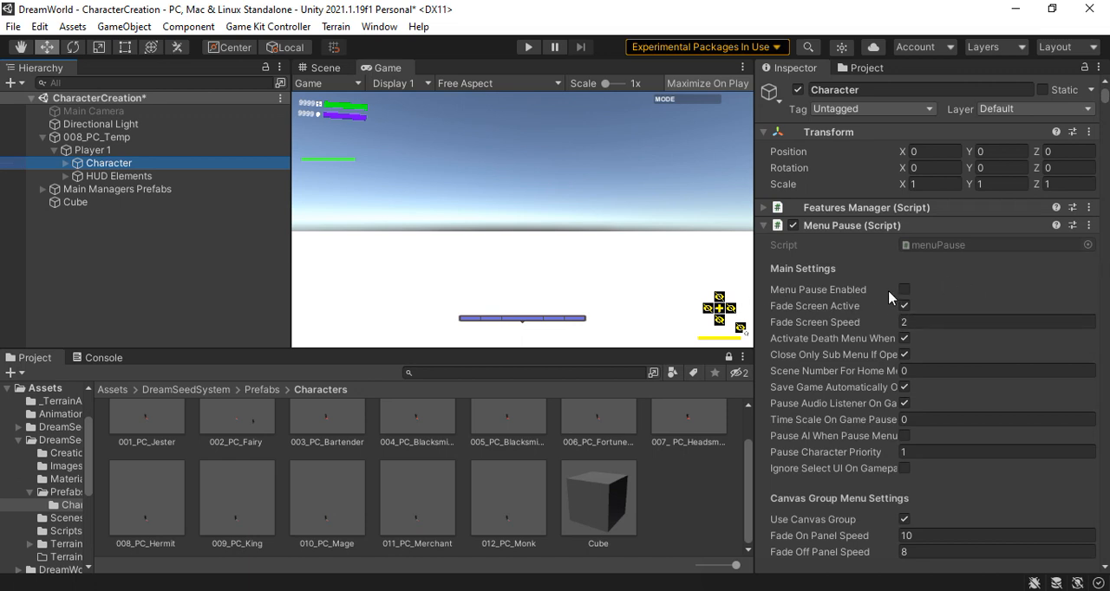
left_click(66, 163)
left_click(126, 178)
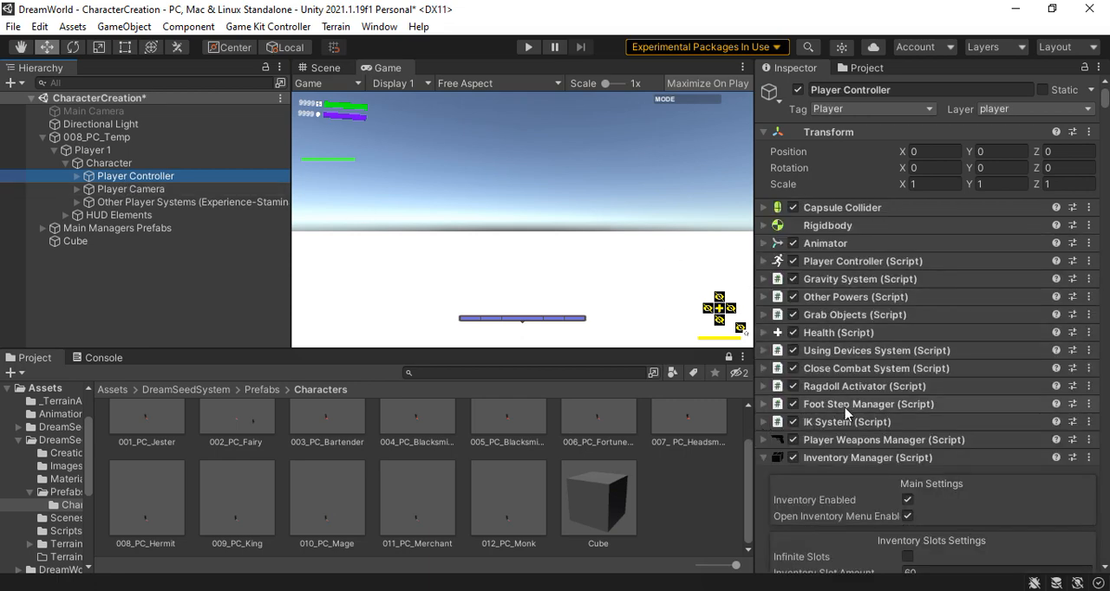
scroll(845, 412, "down", 15)
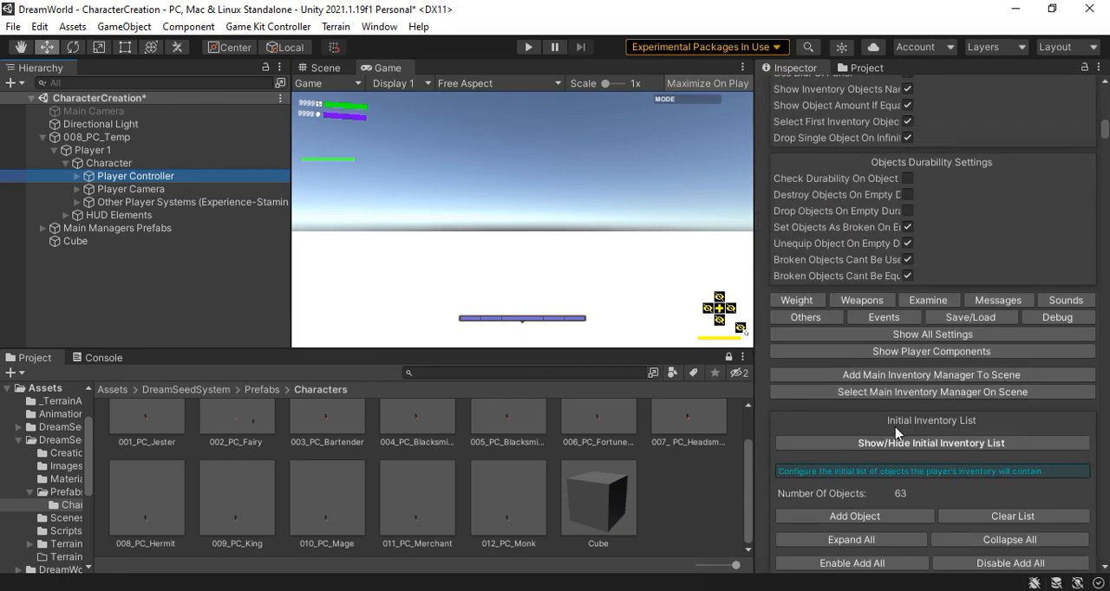
scroll(896, 431, "down", 10)
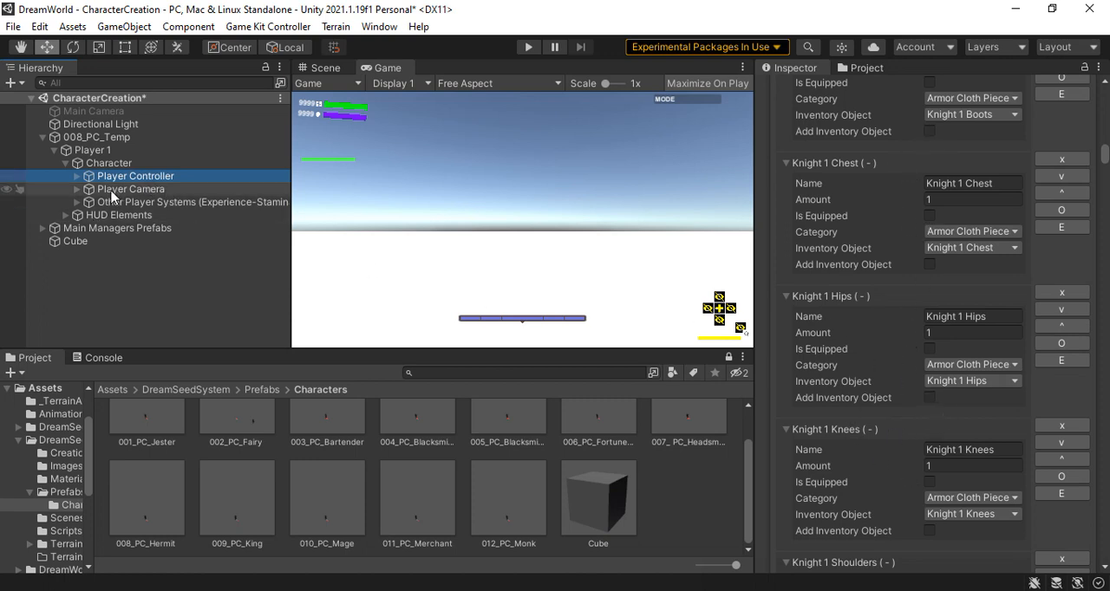
Inspect the Player Stealth System's ability settings under the Player Abilities System in 008_PC_Temp's essential components
left_click(77, 203)
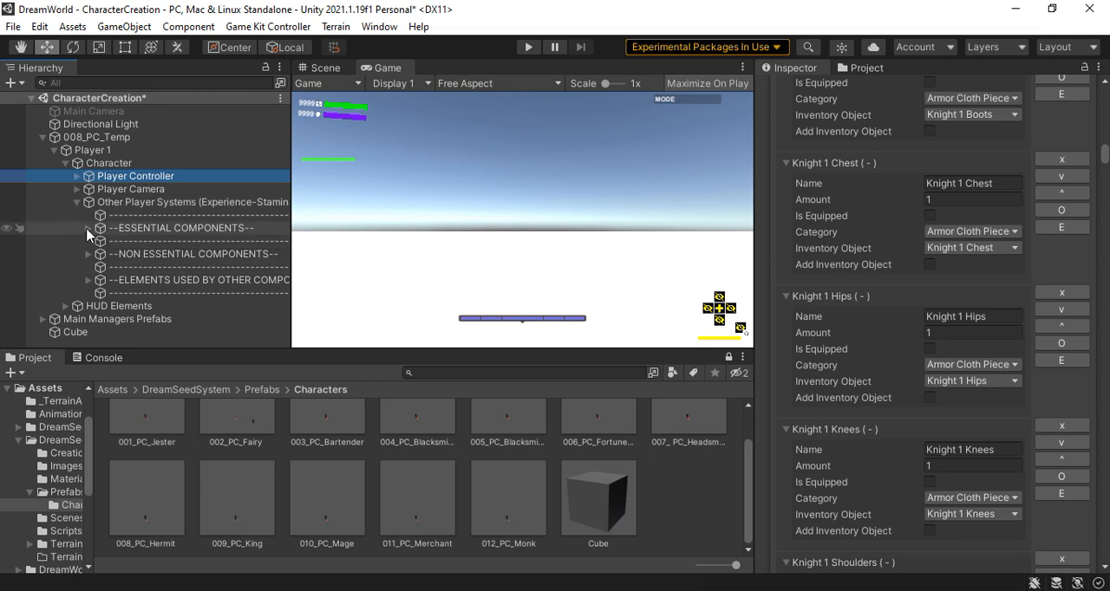
left_click(88, 228)
scroll(157, 239, "down", 3)
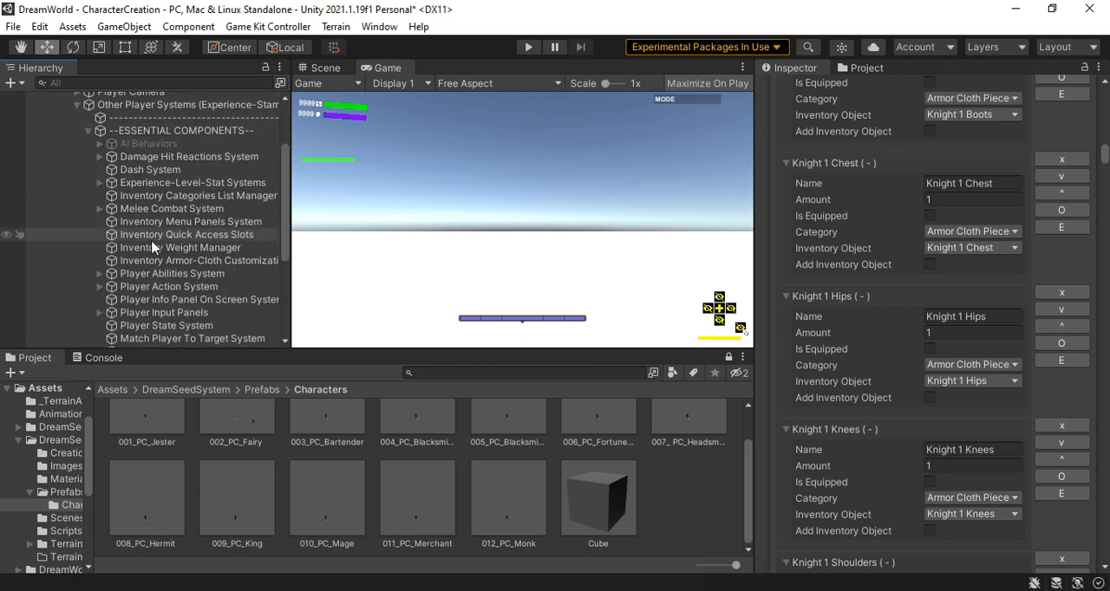
left_click(99, 274)
left_click(182, 289)
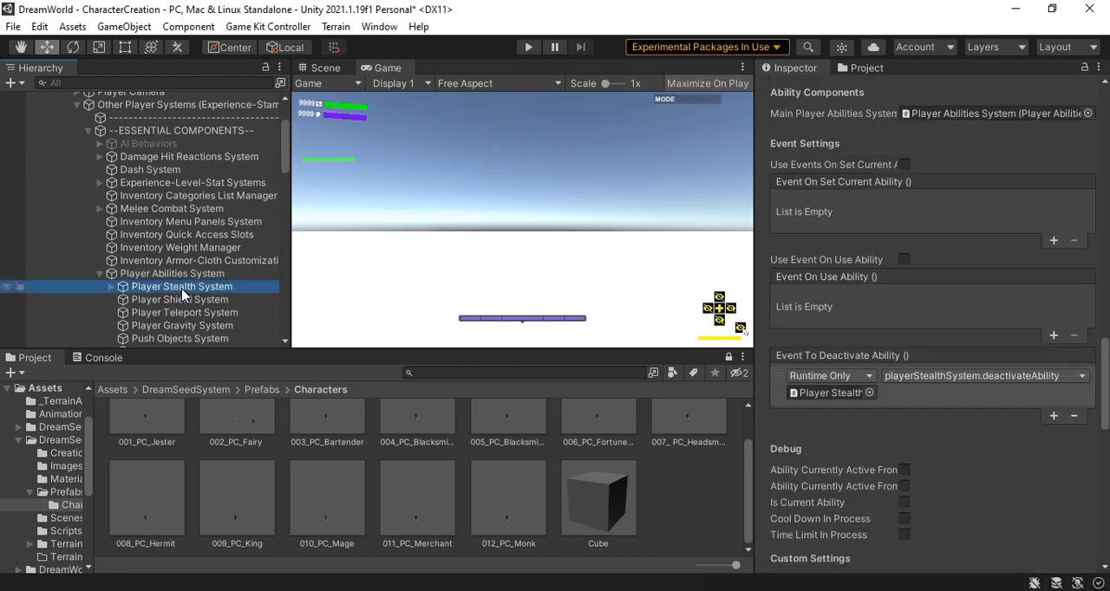
scroll(959, 267, "down", 5)
scroll(950, 291, "up", 10)
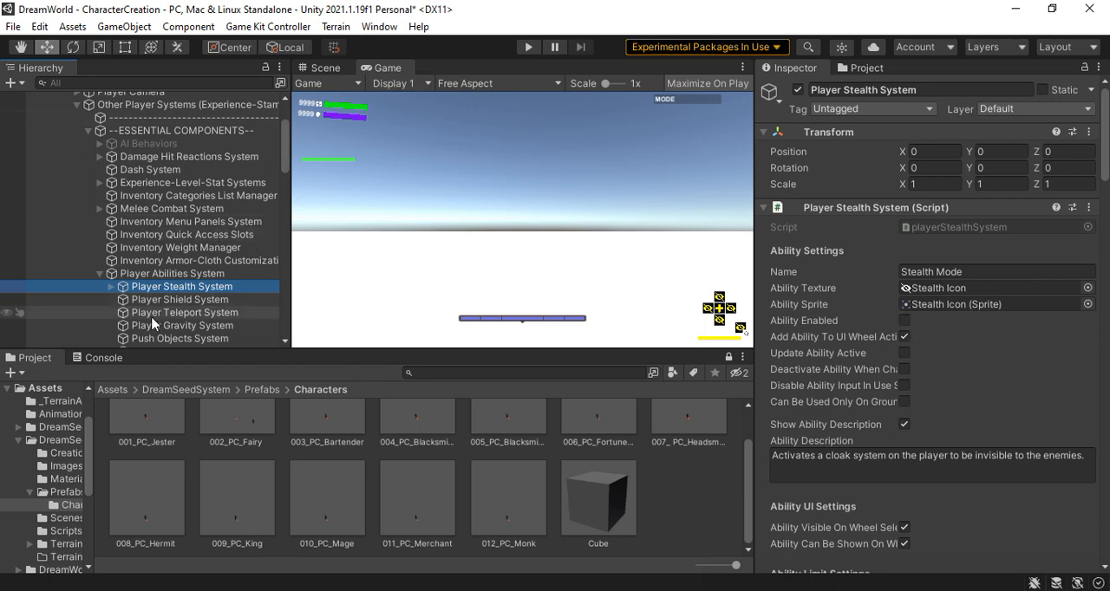
Look through the remaining abilities in the Player Abilities System and inspect the Fly Mode ability settings
scroll(152, 324, "down", 12)
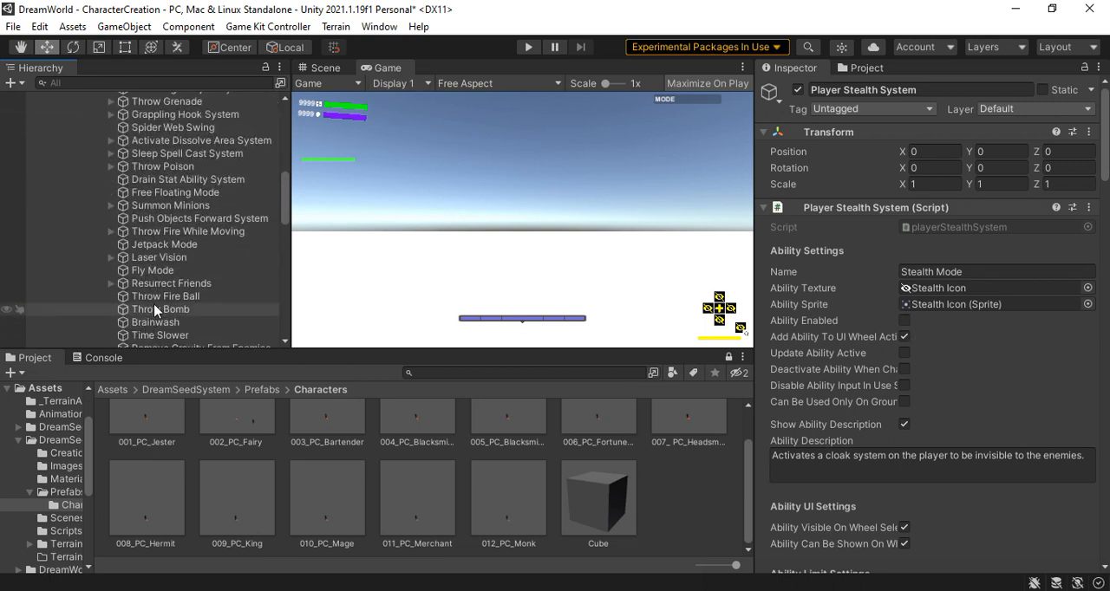
left_click(165, 273)
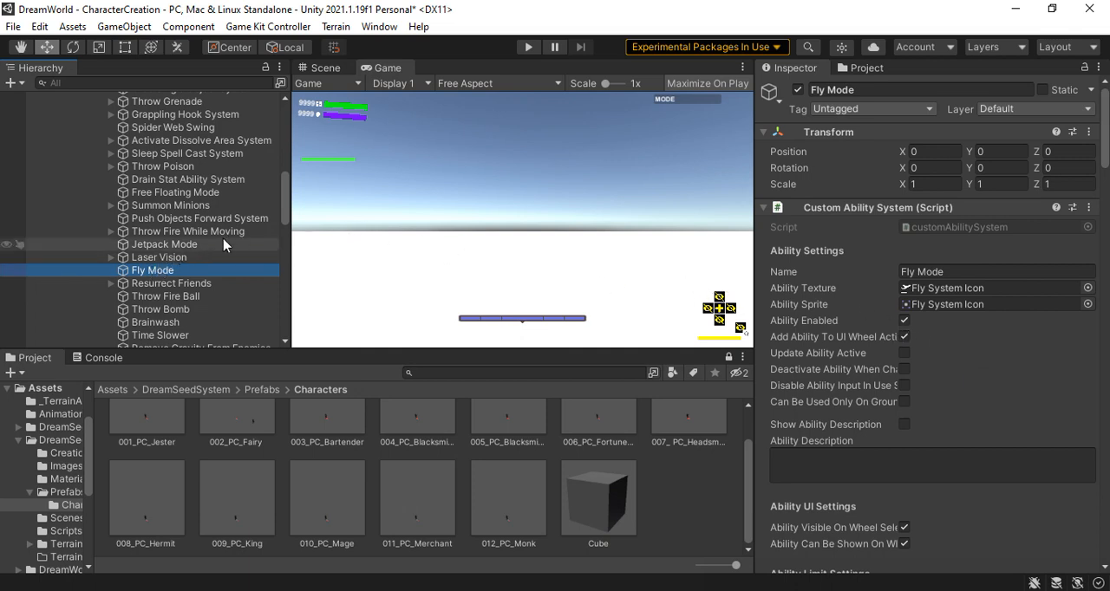
scroll(484, 259, "up", 1)
scroll(484, 262, "down", 1)
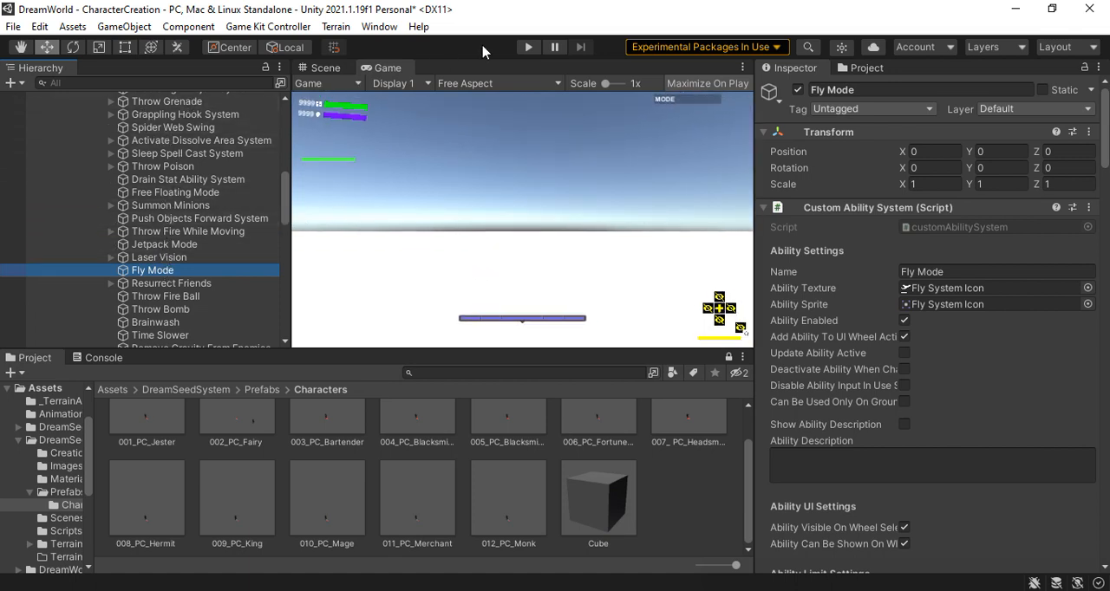
Play the scene with 008_PC_Temp, check the character's inventory in the game, and stop playing
left_click(531, 48)
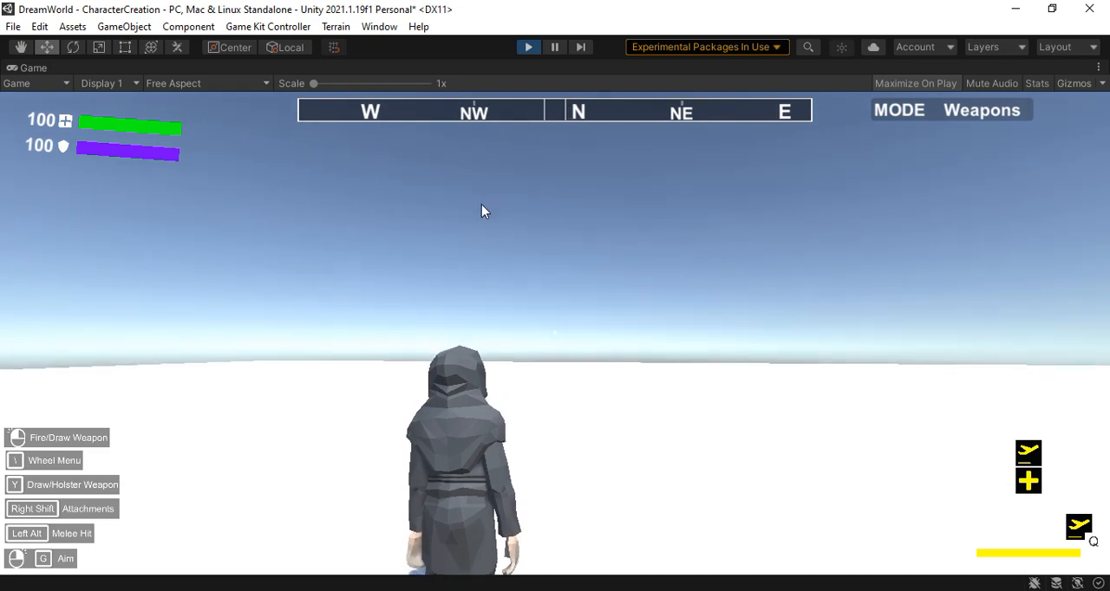
key("i")
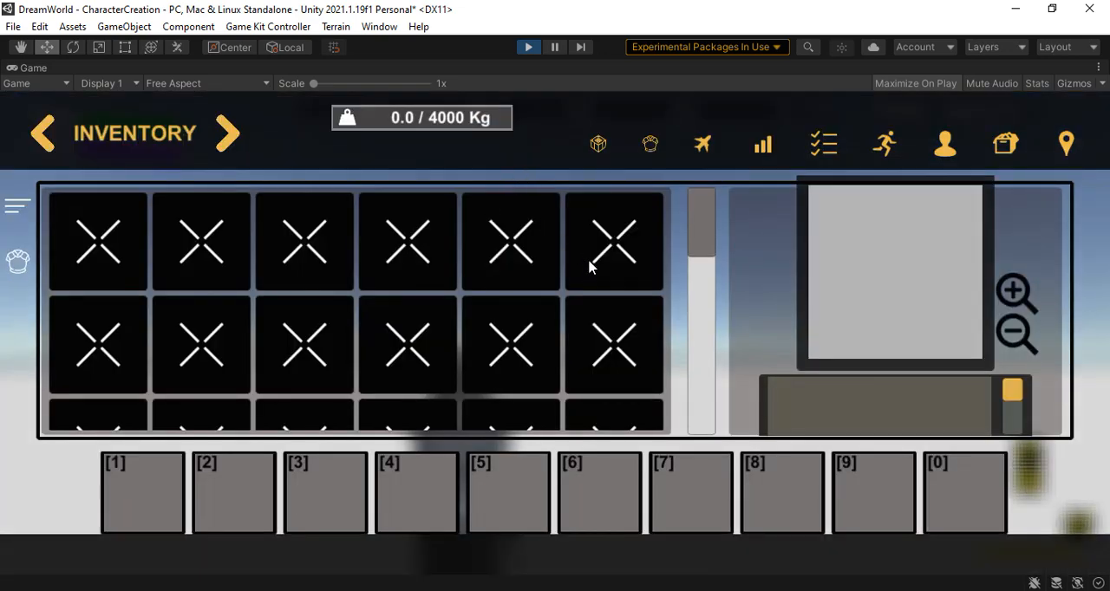
left_click_drag(706, 235, 699, 200)
left_click(529, 47)
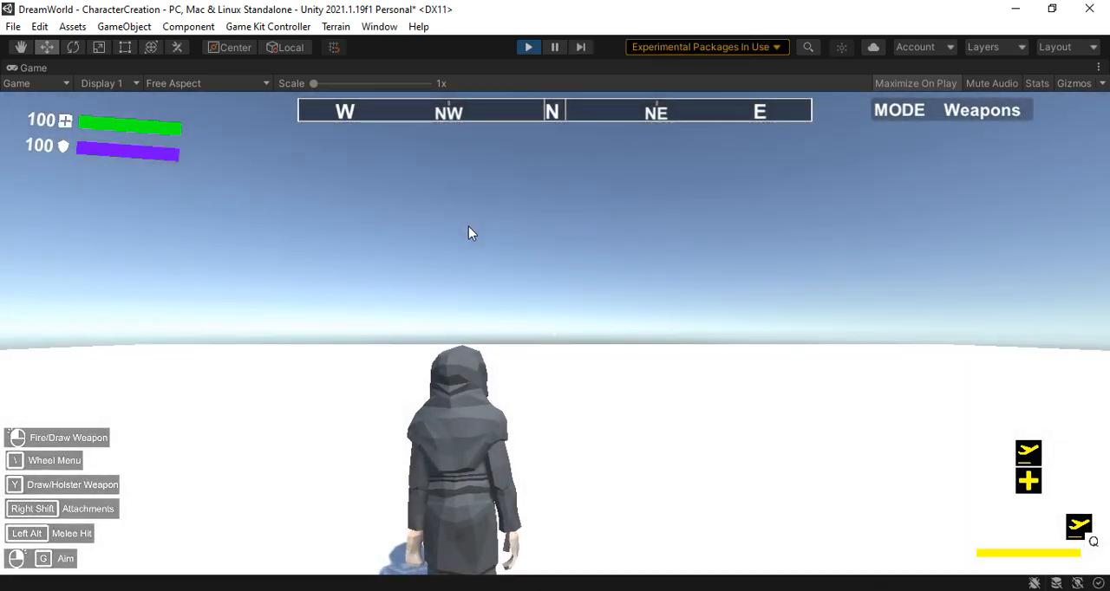
Check the available abilities in the character's in-game wheel menu during play mode, then stop playing
key("backslash")
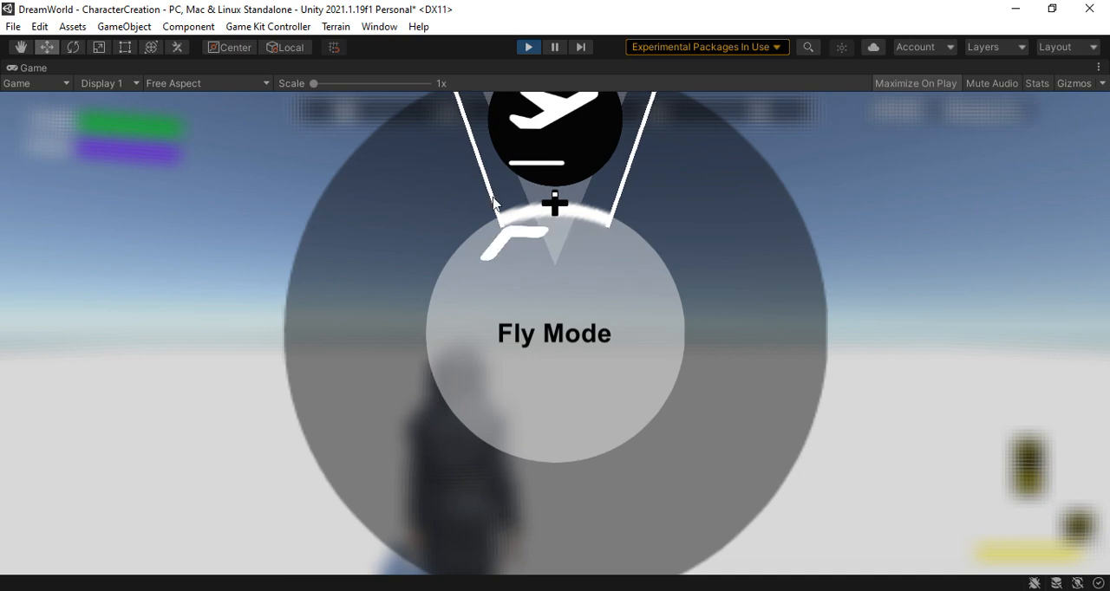
key("backslash")
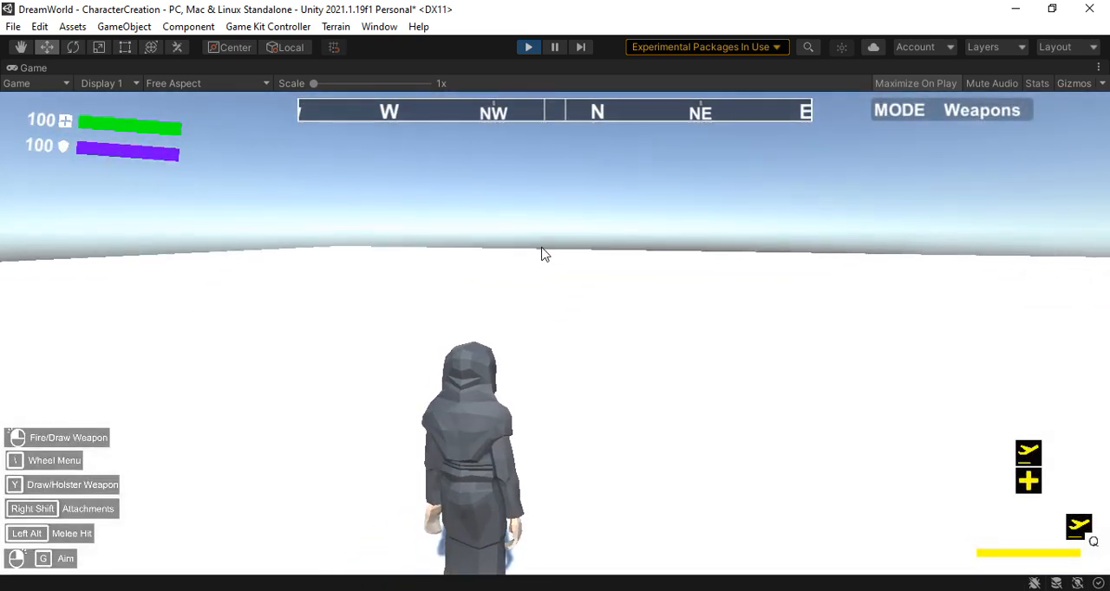
key("backslash")
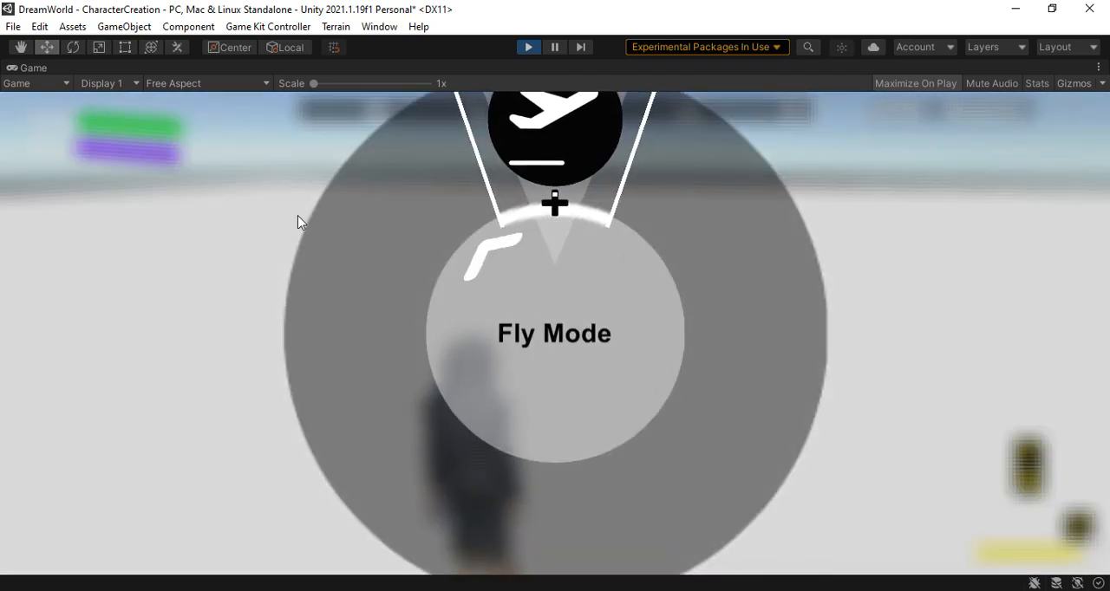
key("backslash")
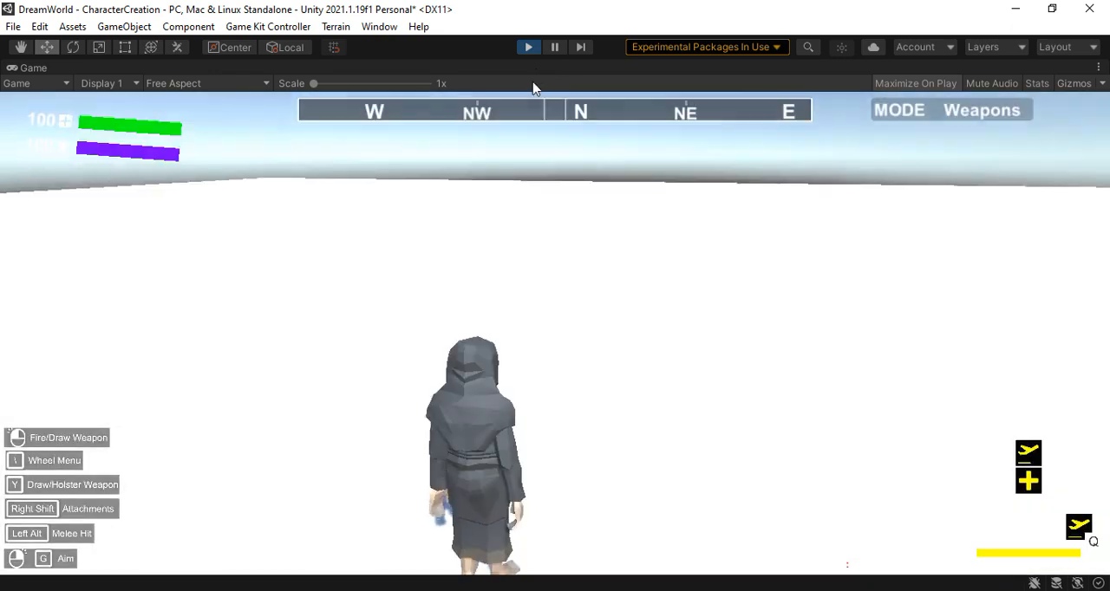
left_click(531, 48)
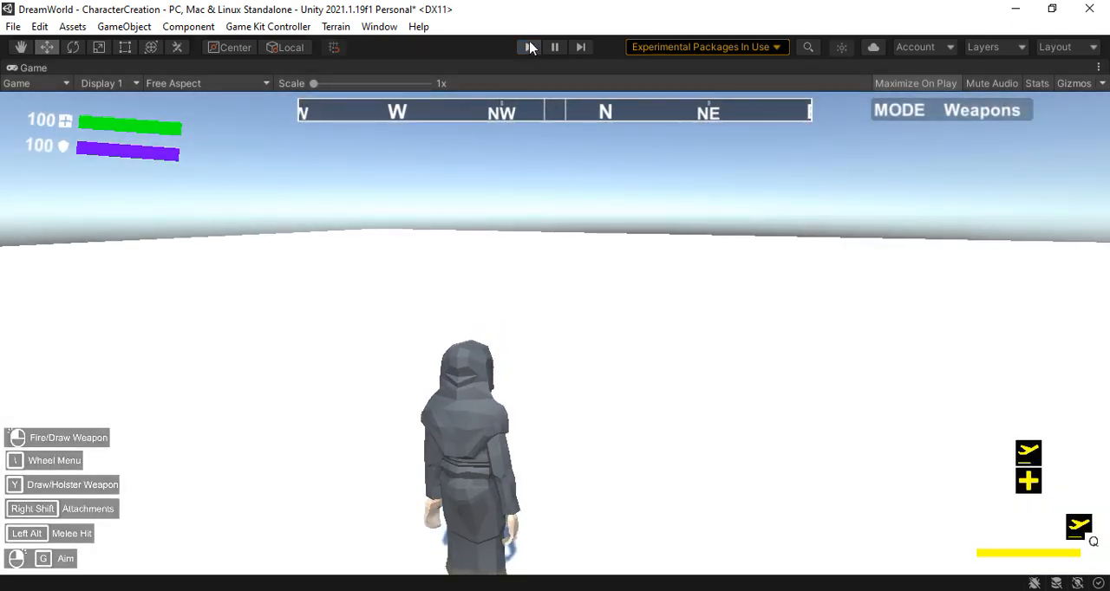
Set up a new Player in the Character Creator with 008_PC_Temp as custom prefab and SM_Chr_Nun_01 as FBX model
scroll(91, 221, "up", 3)
scroll(91, 221, "up", 10)
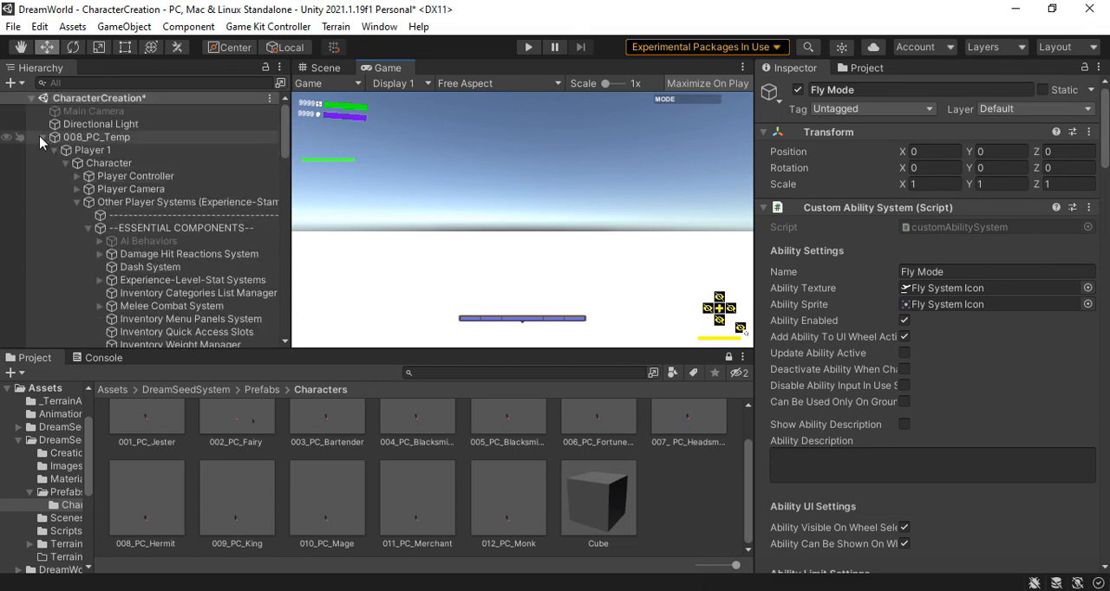
left_click(43, 137)
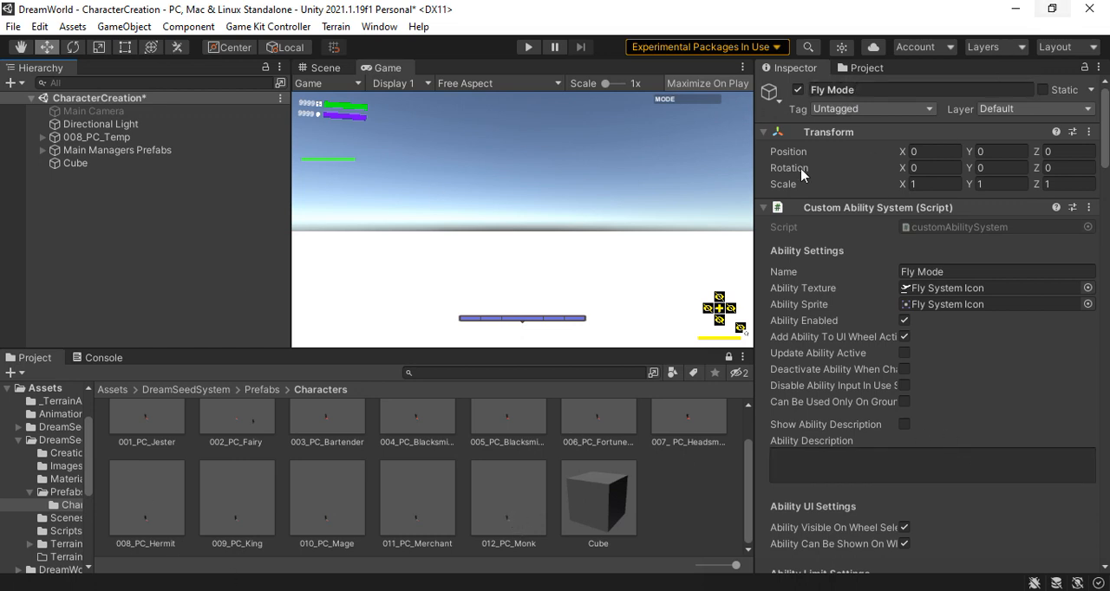
left_click(876, 67)
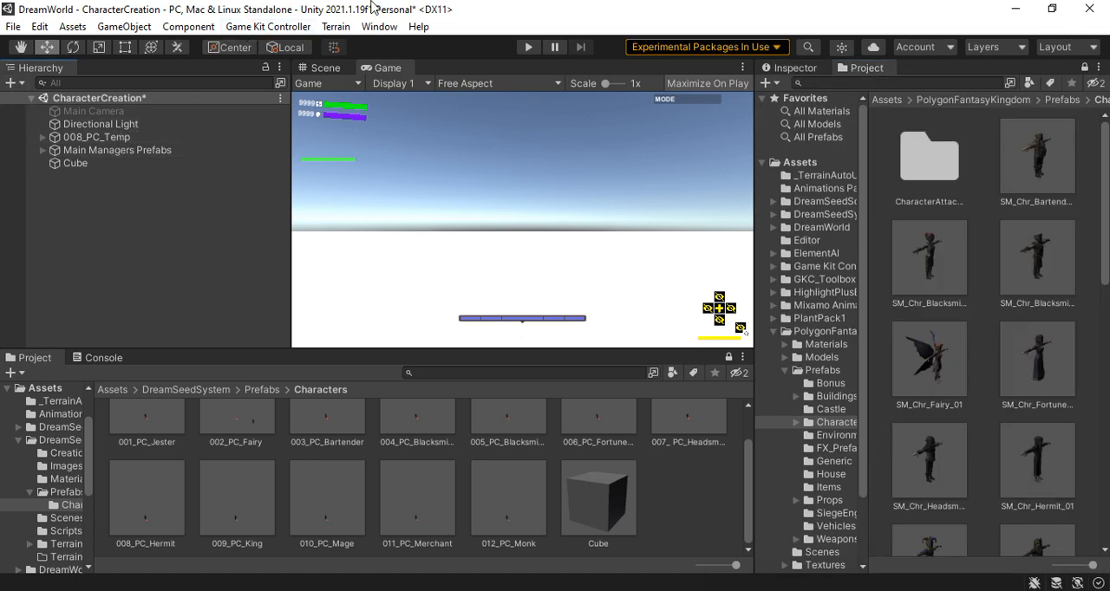
left_click(290, 31)
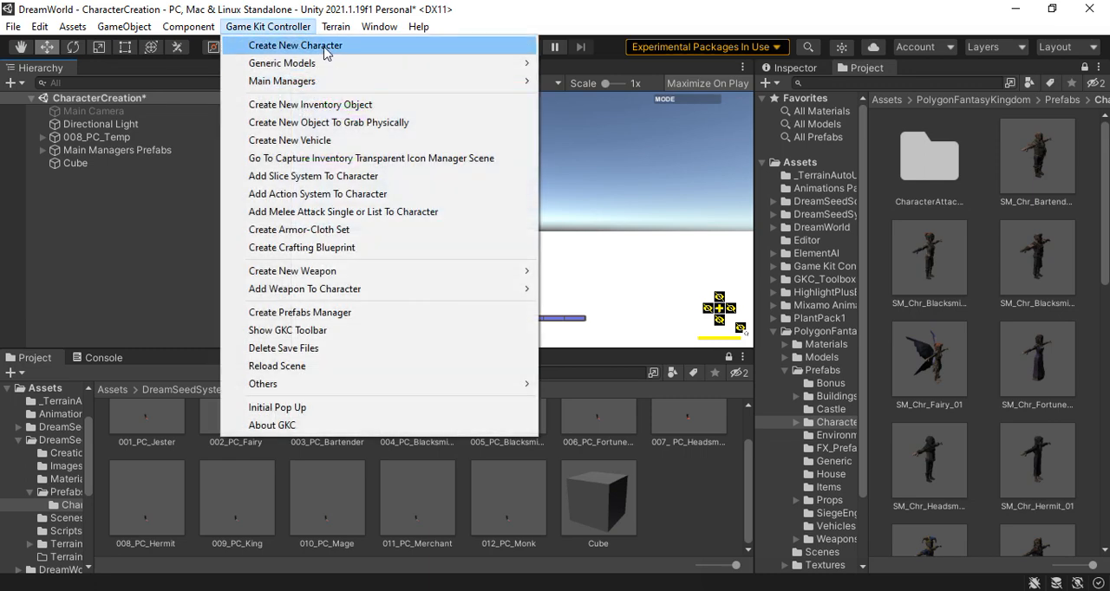
left_click(330, 42)
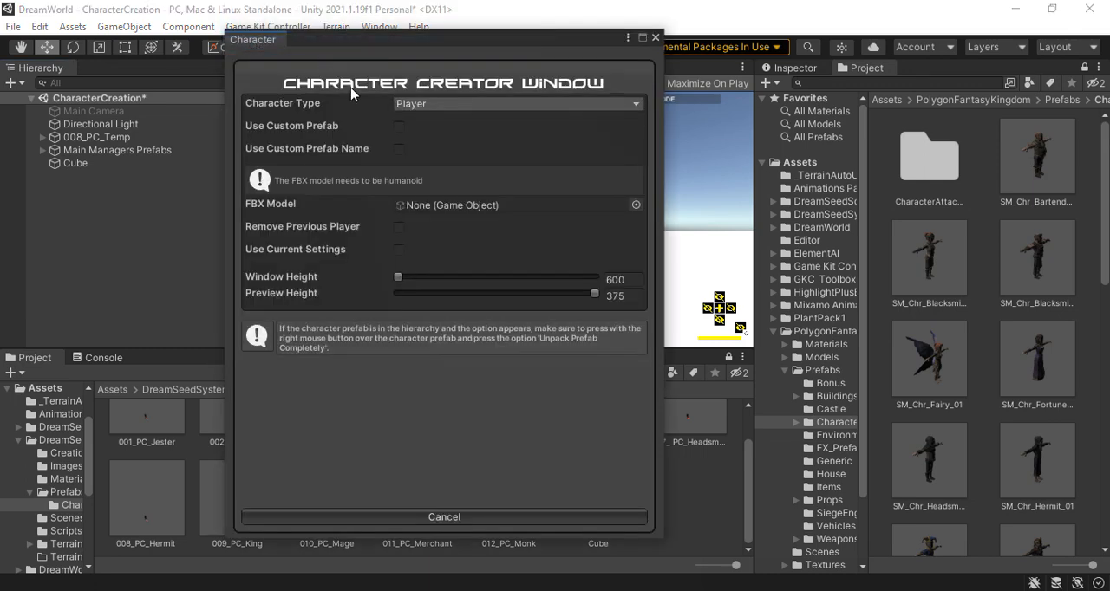
left_click(399, 127)
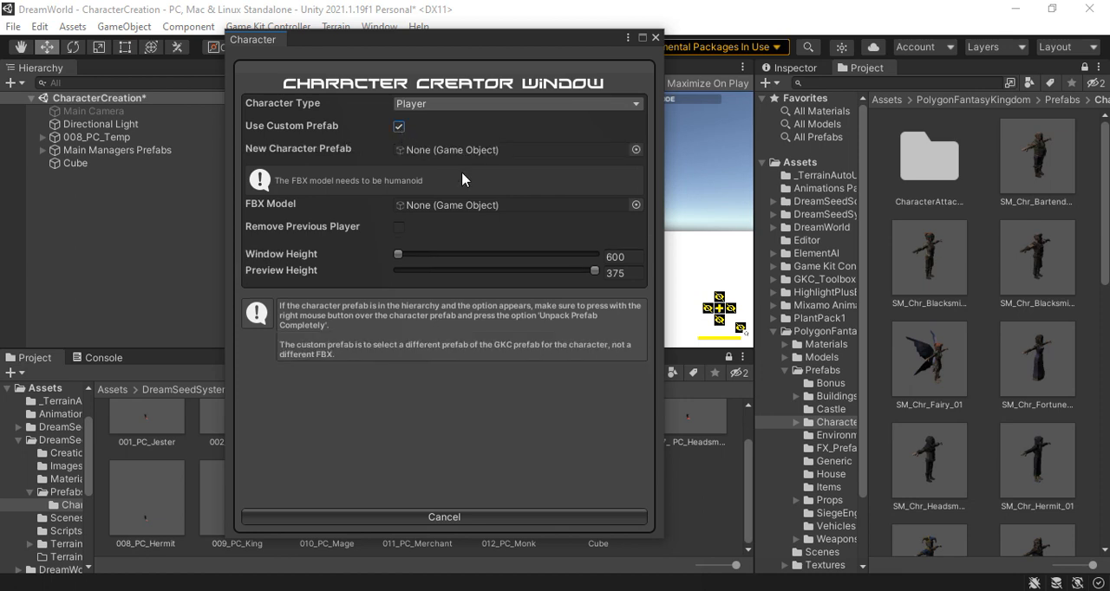
left_click_drag(91, 140, 512, 151)
scroll(1017, 296, "down", 5)
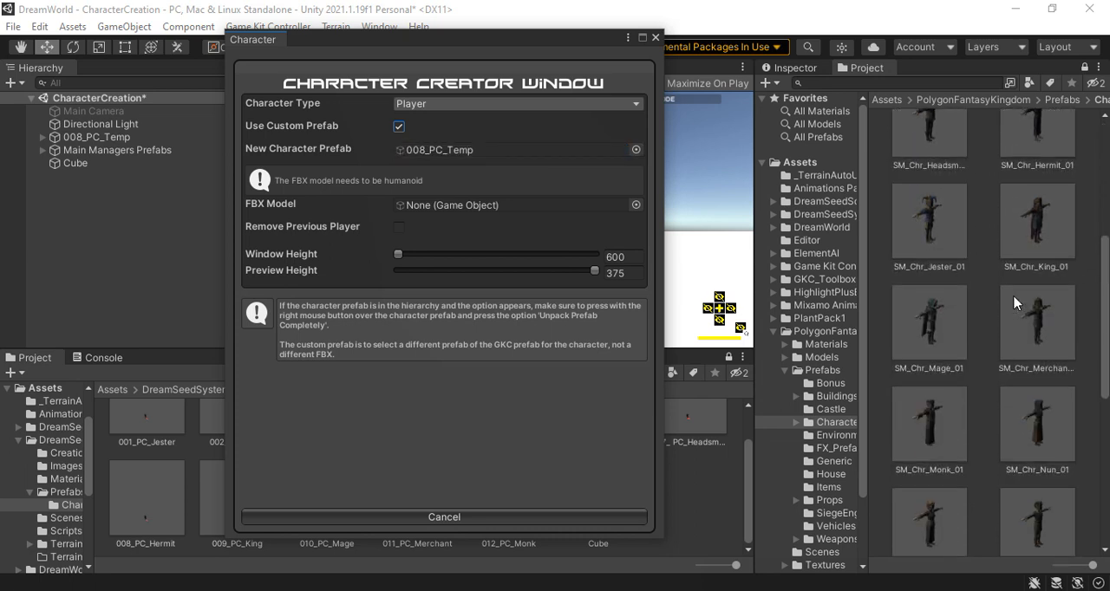
left_click_drag(1041, 440, 435, 210)
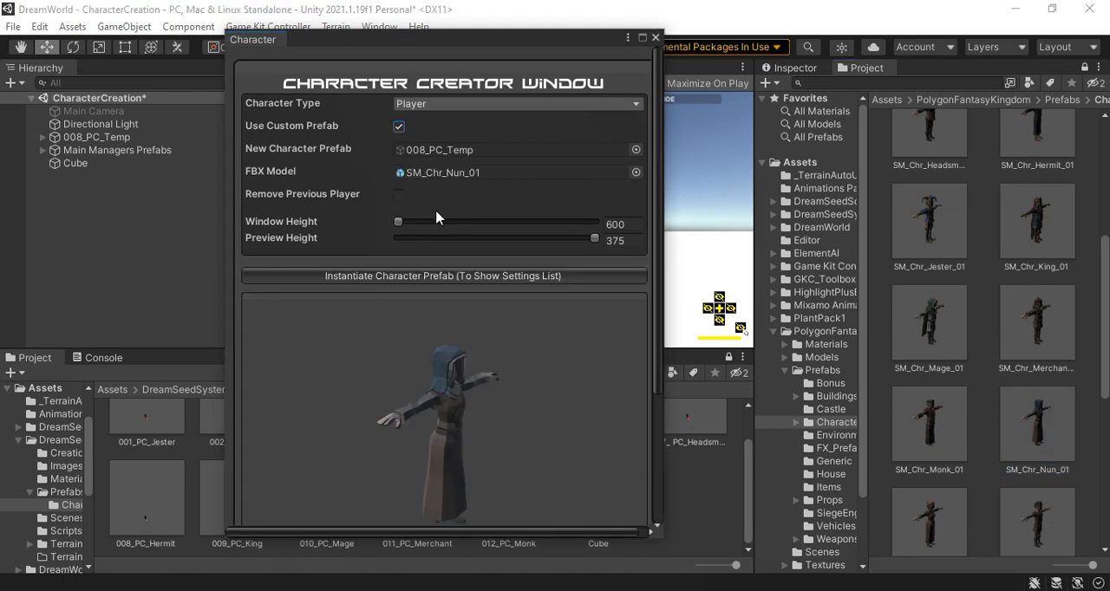
Instantiate the character prefab, show its settings list, and create the player
left_click(462, 278)
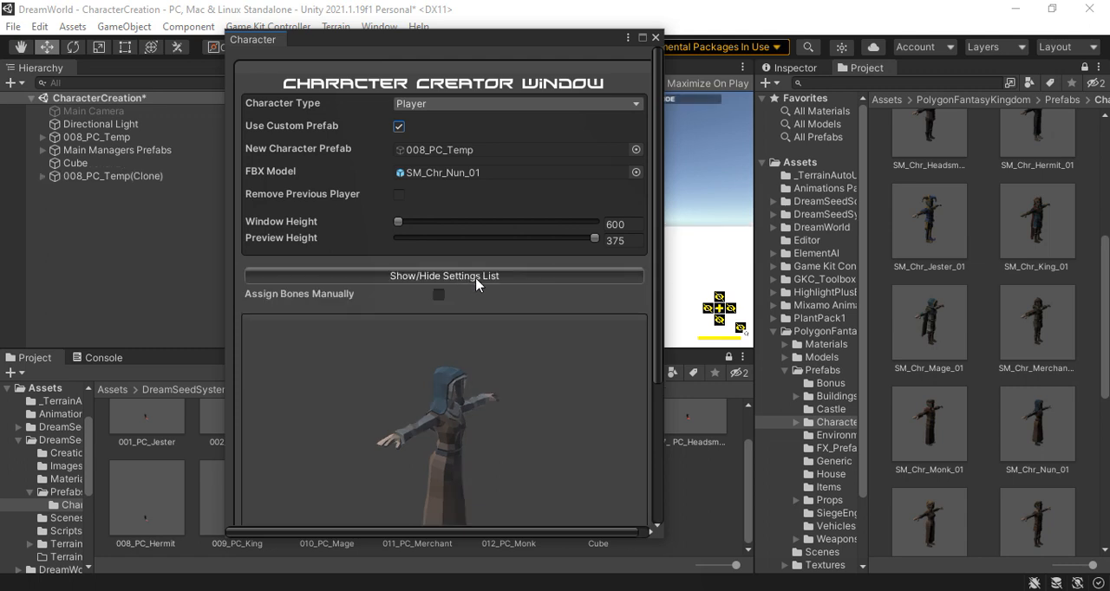
left_click(482, 278)
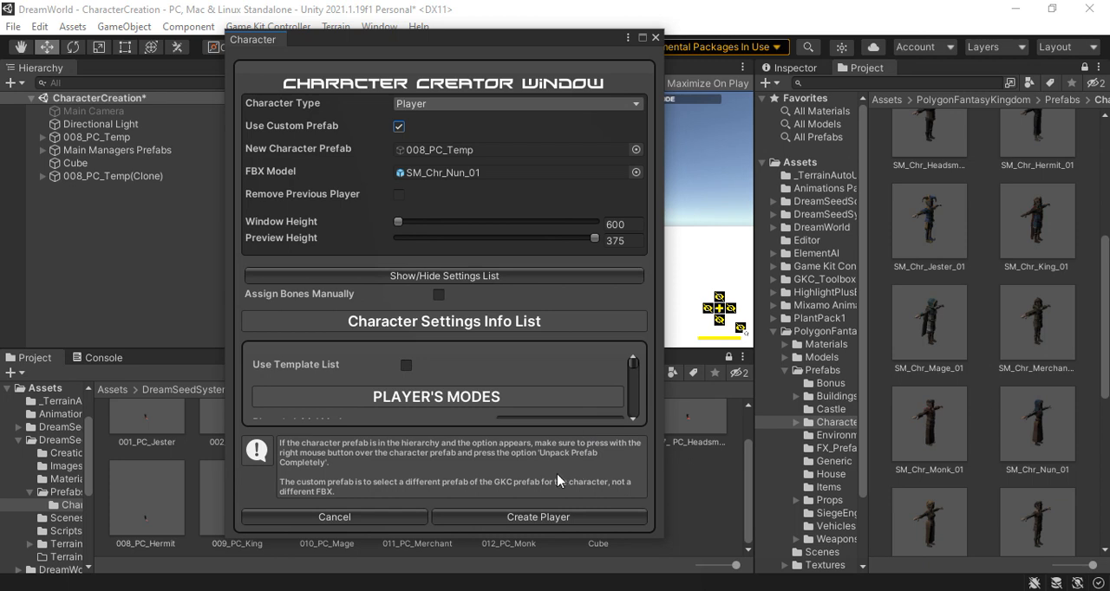
left_click(562, 518)
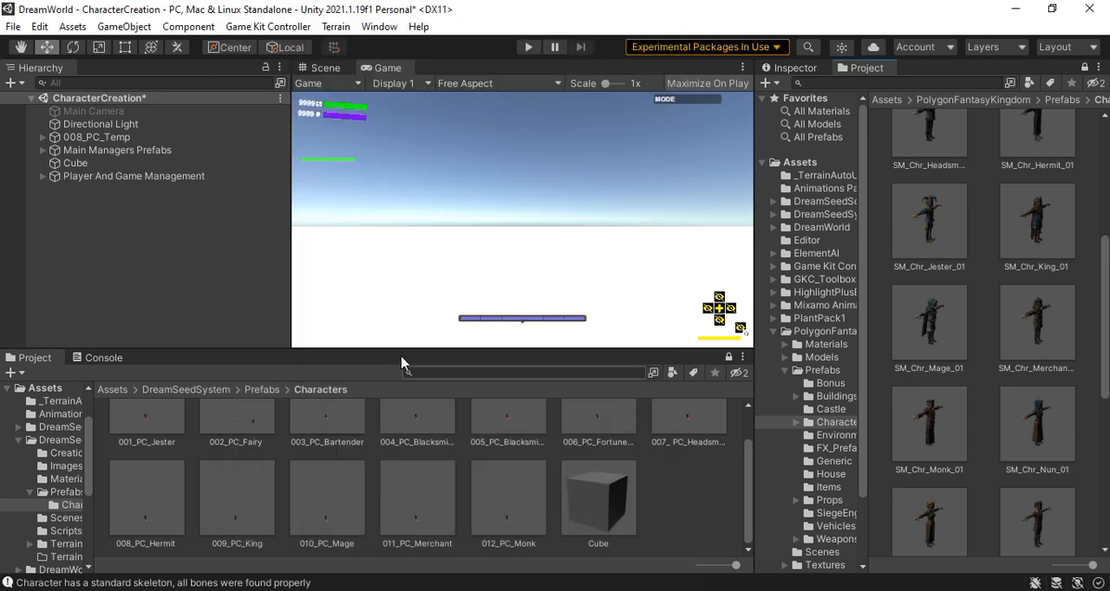
Rename the newly created Player And Game Management object as 013_PC_Nun
left_click(154, 177)
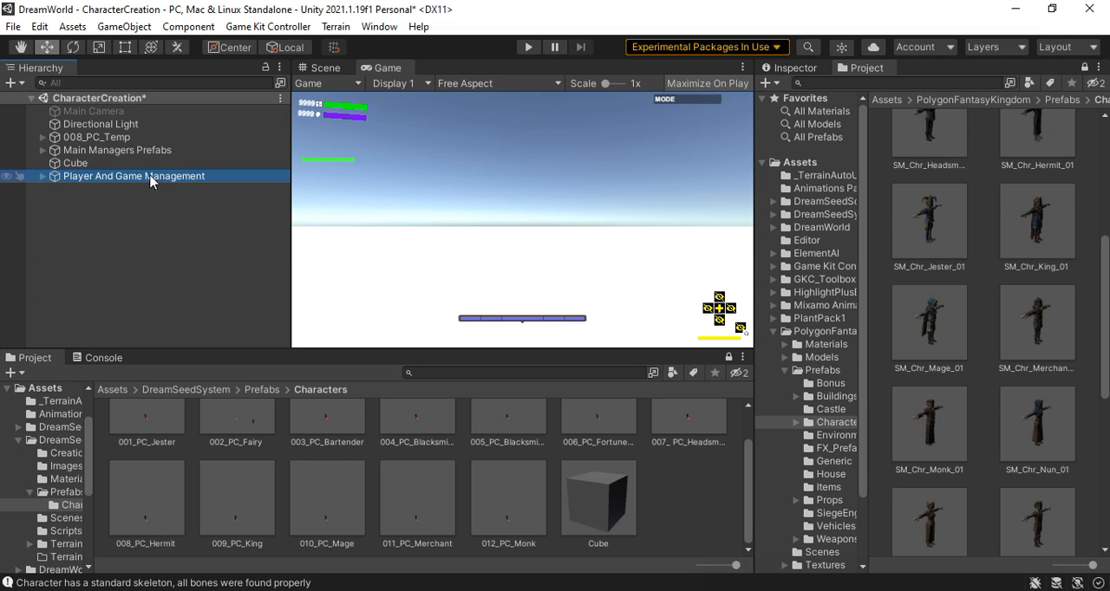
left_click(794, 68)
left_click(1005, 90)
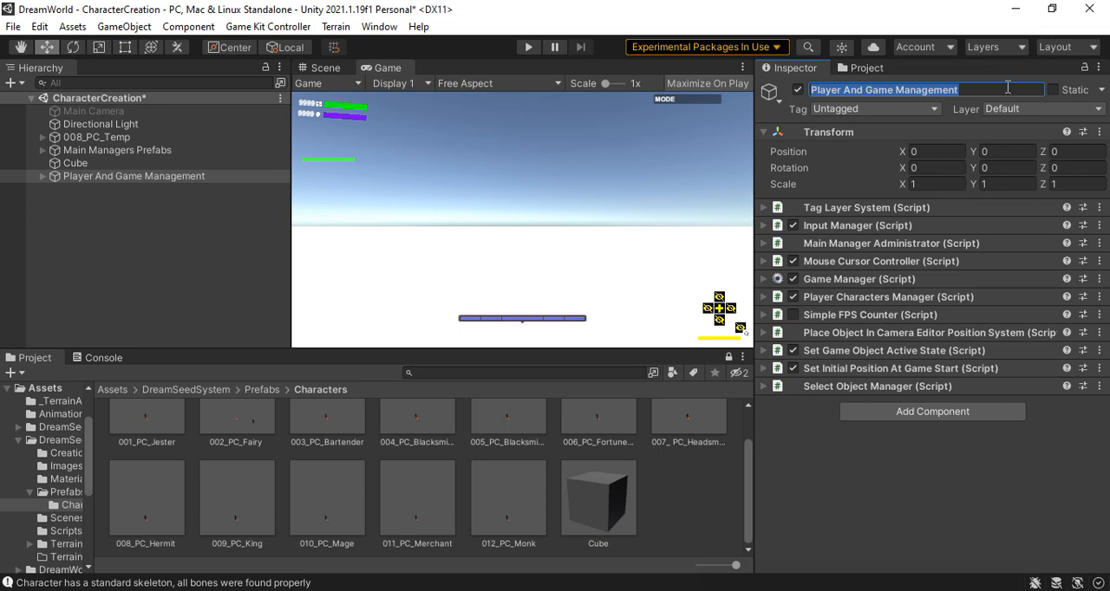
type("013_PC_Nun")
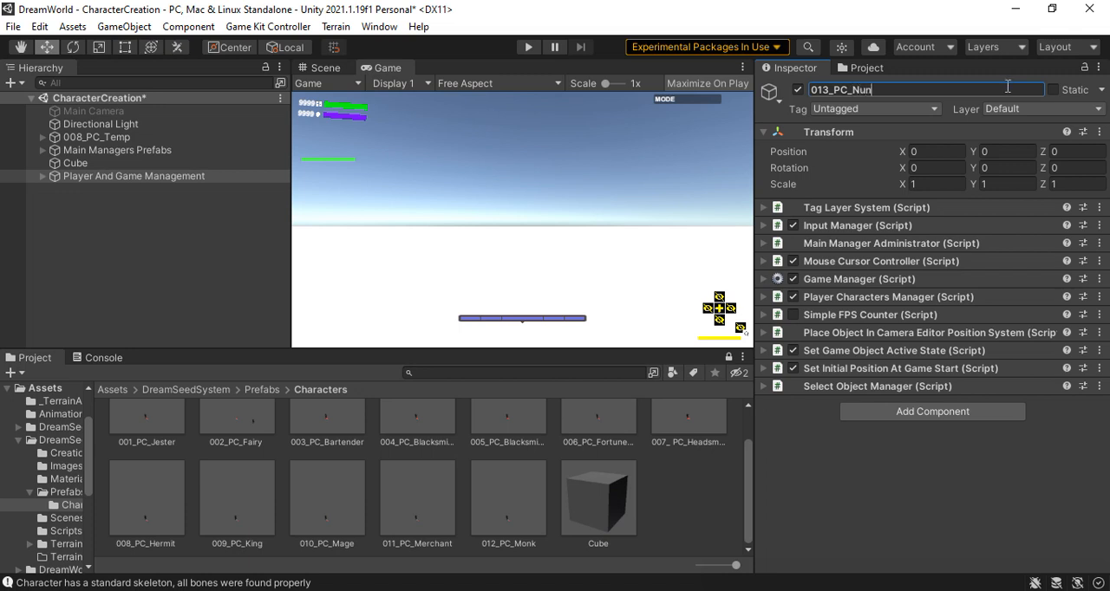
key("Return")
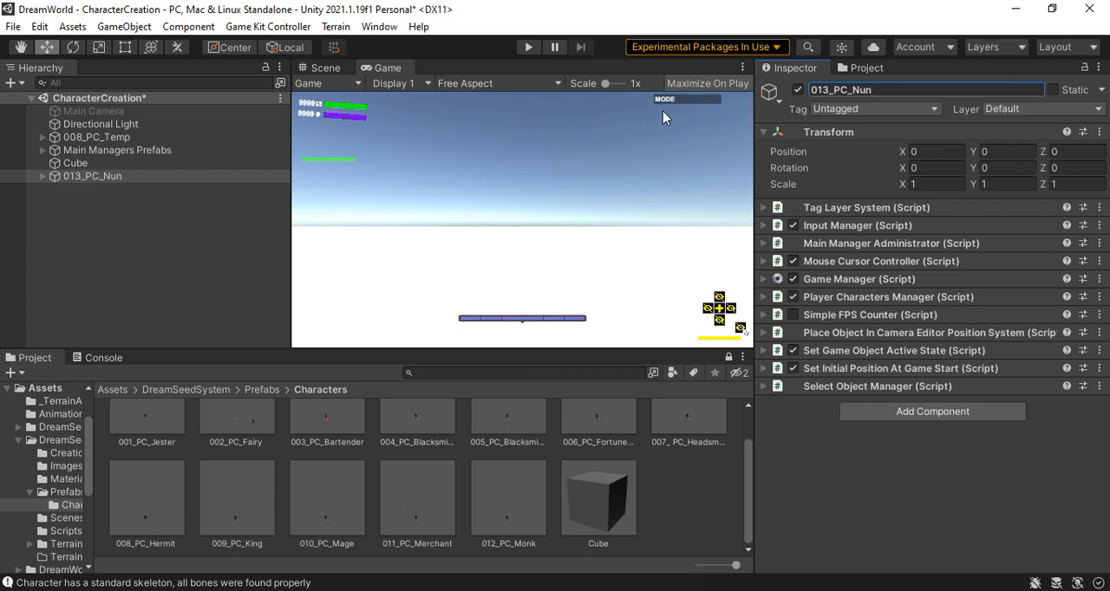
Deactivate 008_PC_Temp in the scene and start play mode with 013_PC_Nun
left_click(113, 137)
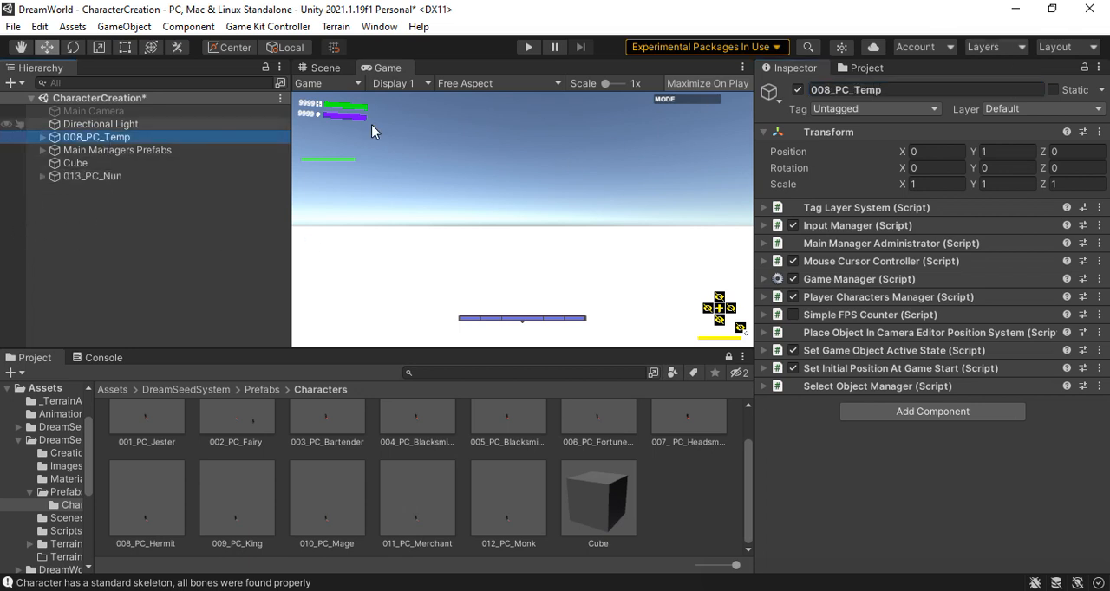
left_click(798, 90)
left_click(528, 48)
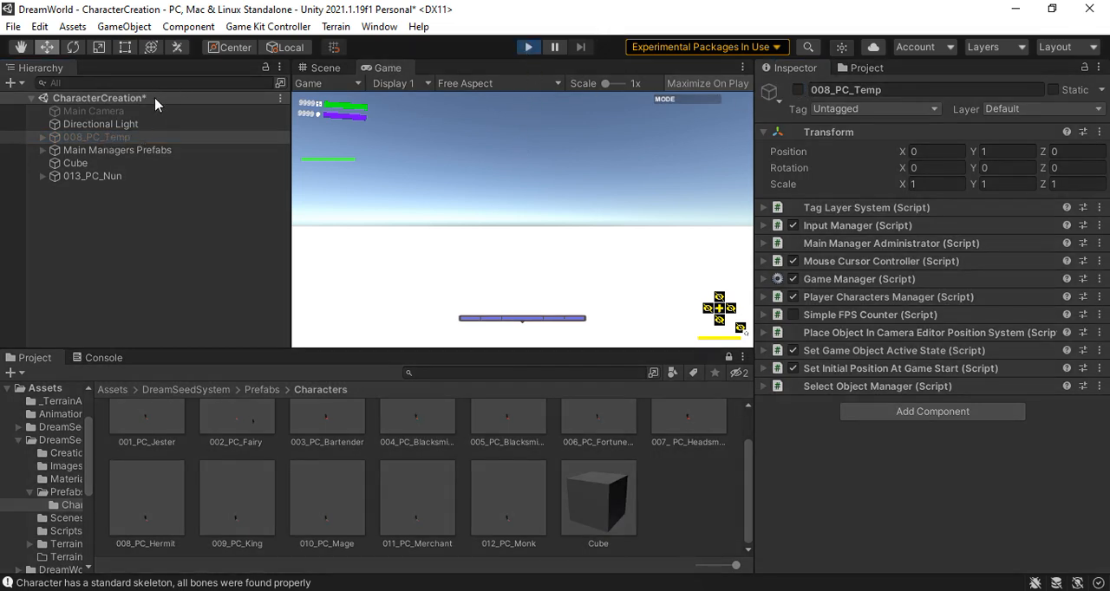
left_click(528, 48)
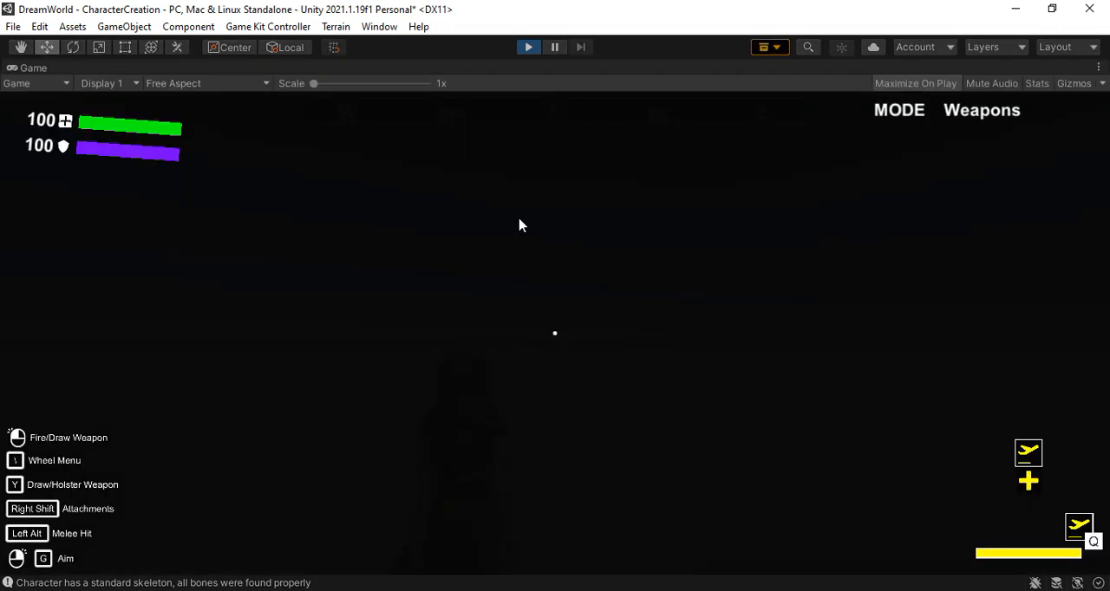
Test the nun character's running and jumping in play mode, and check its in-game inventory
key("w")
key("shift")
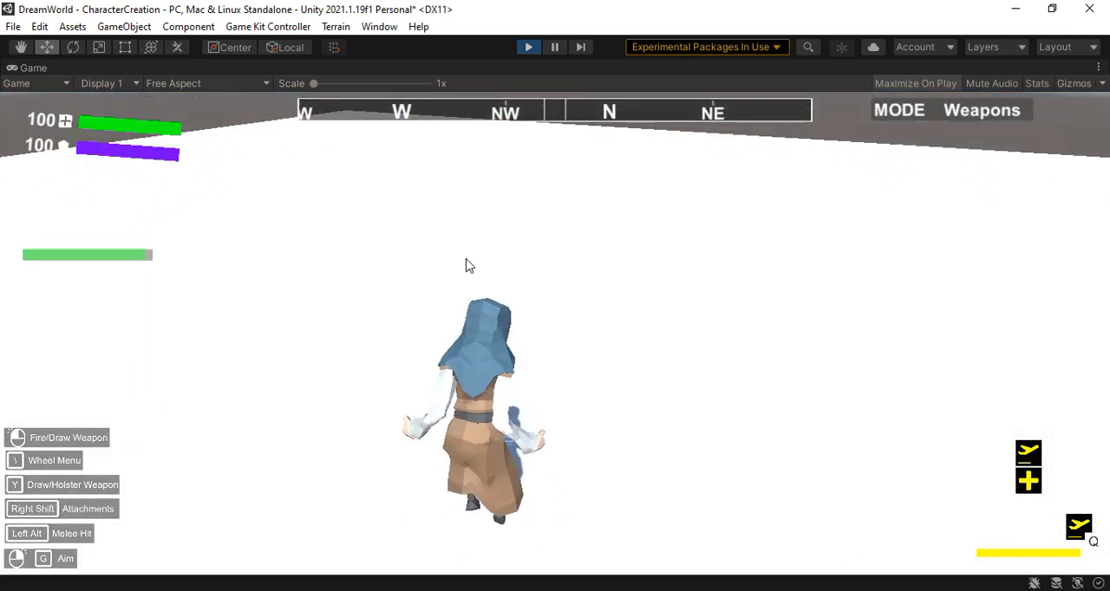
key("space")
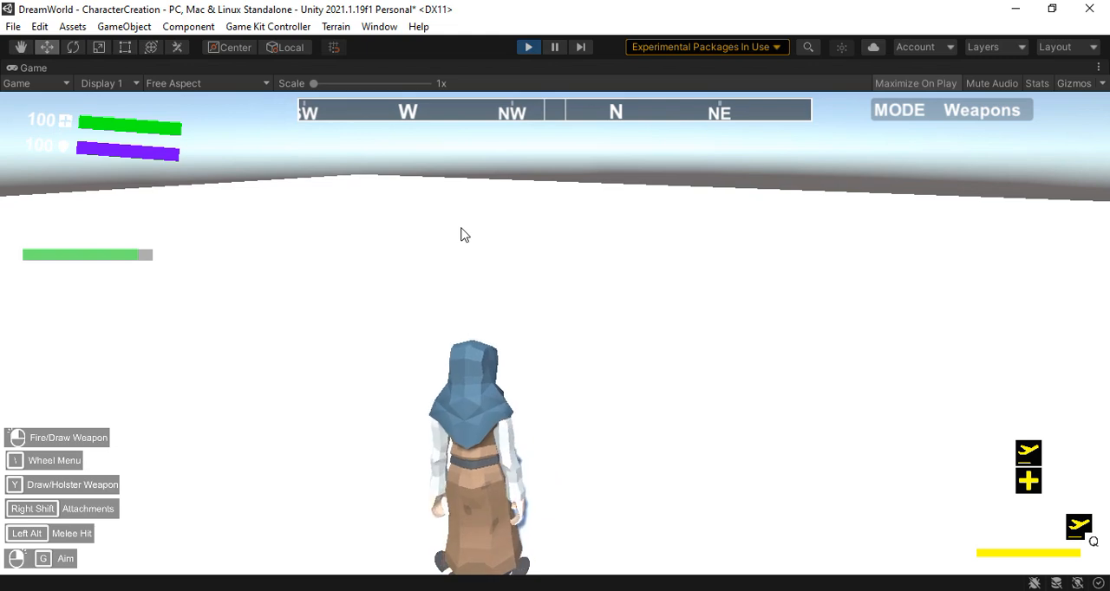
key("w")
key("space")
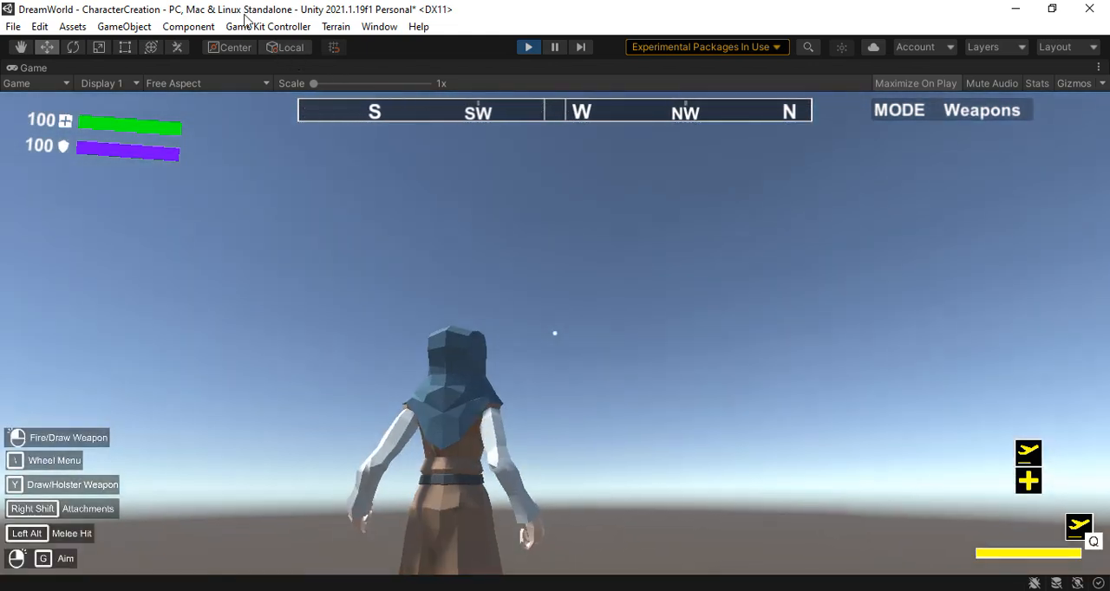
key("w")
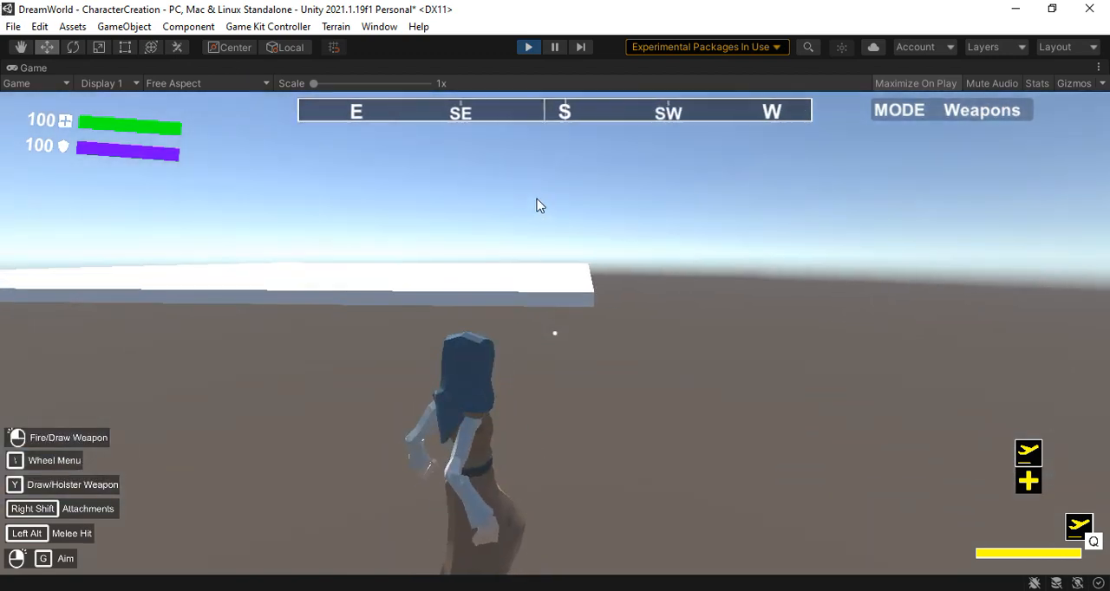
key("space")
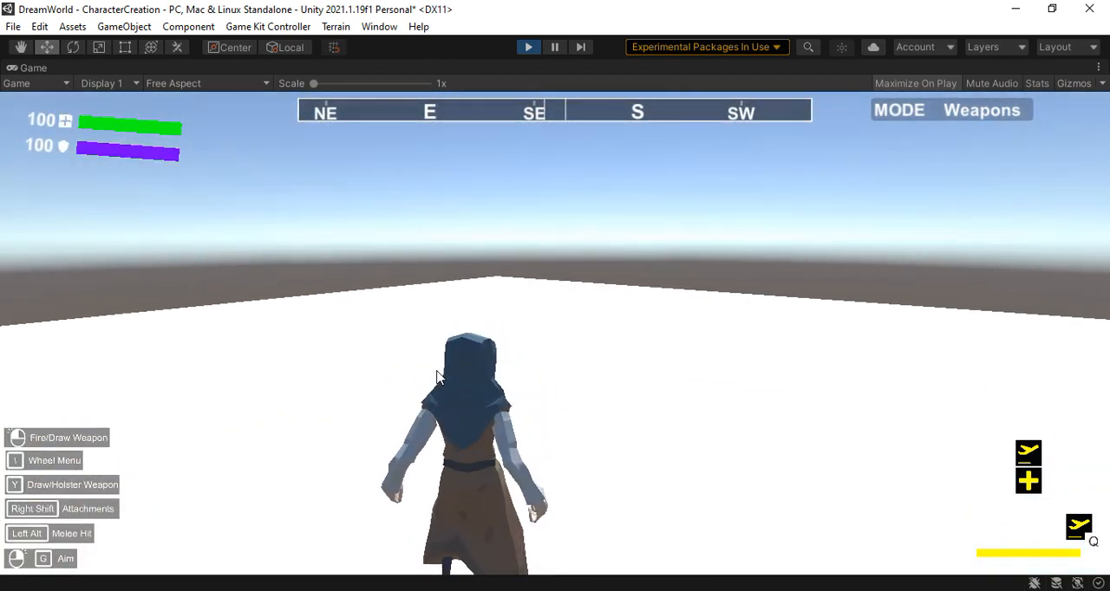
key("space")
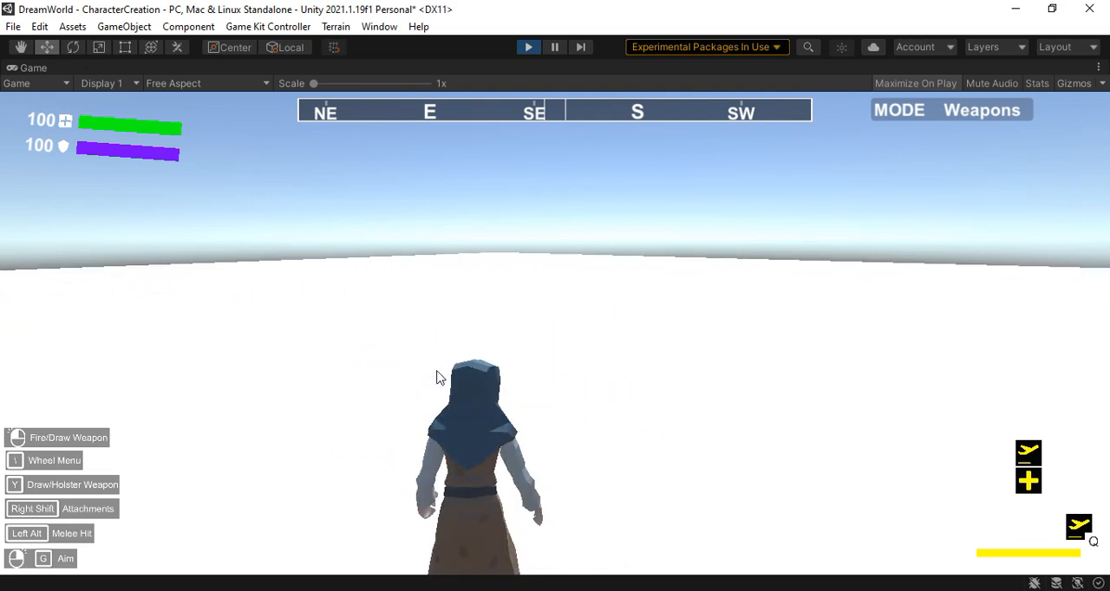
key("space")
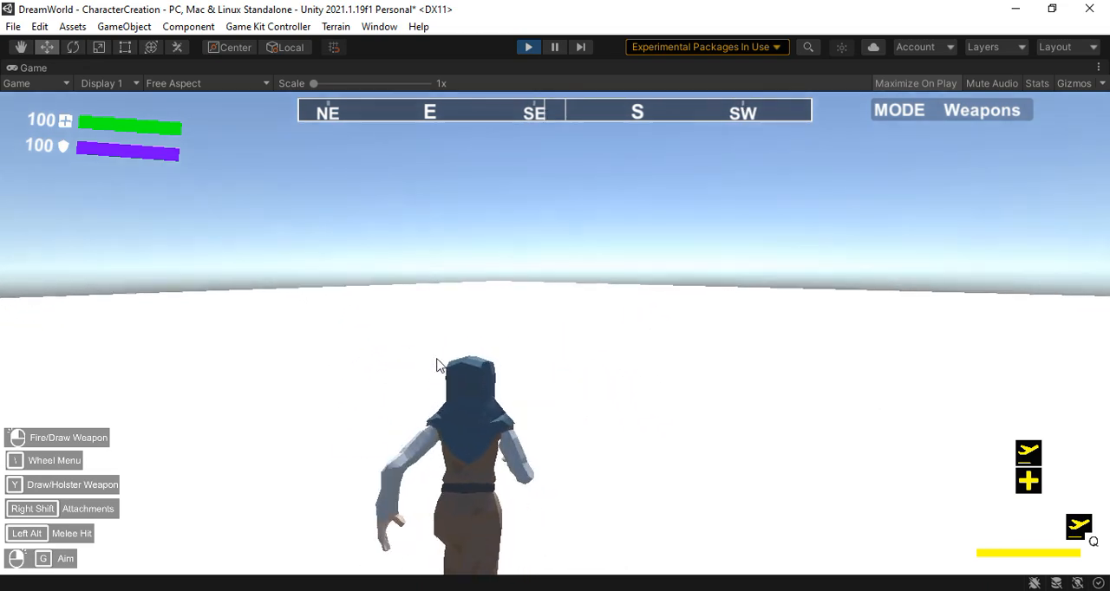
key("i")
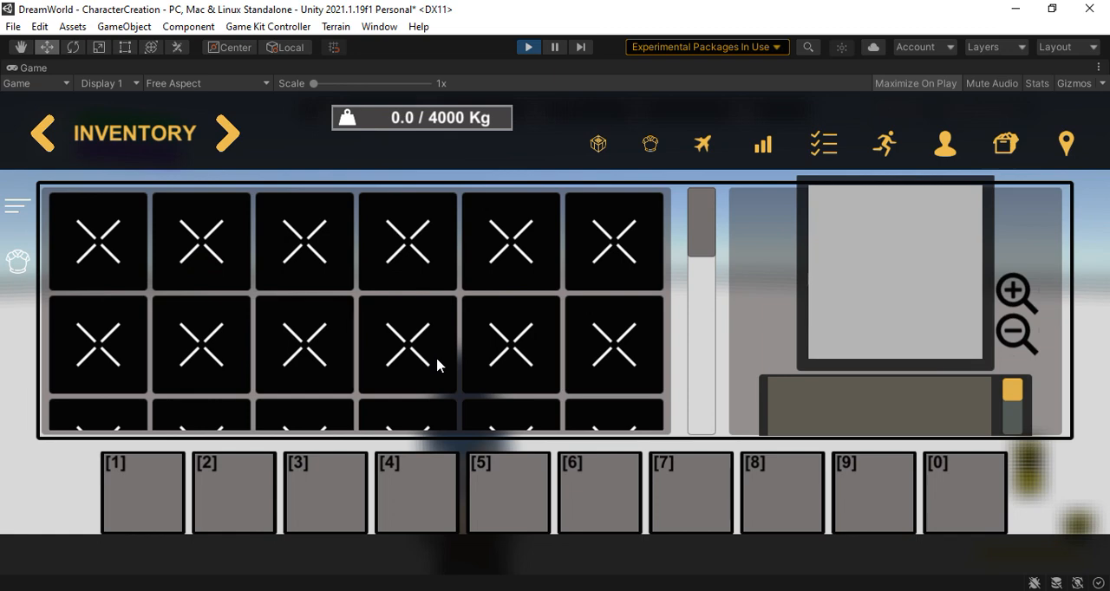
key("i")
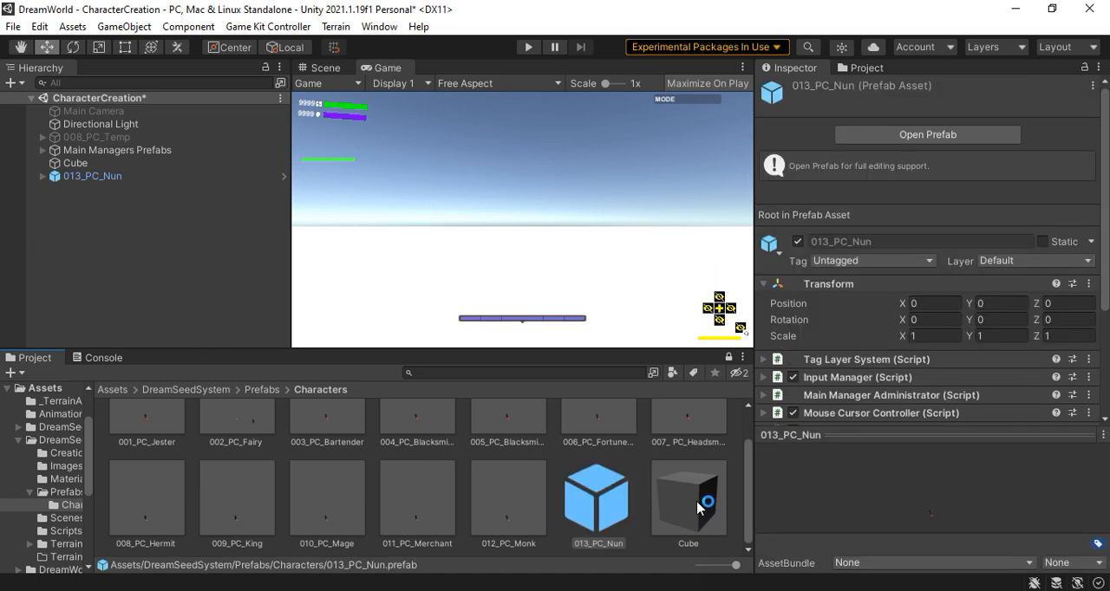
Delete the 013_PC_Nun instance from the scene hierarchy
left_click(93, 177)
right_click(94, 177)
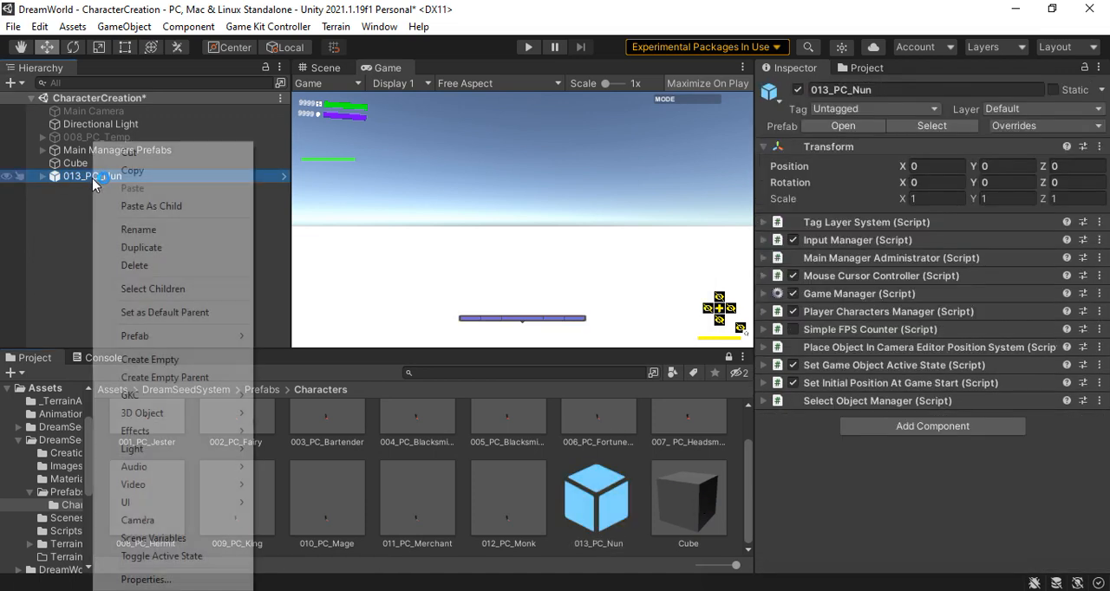
left_click(135, 265)
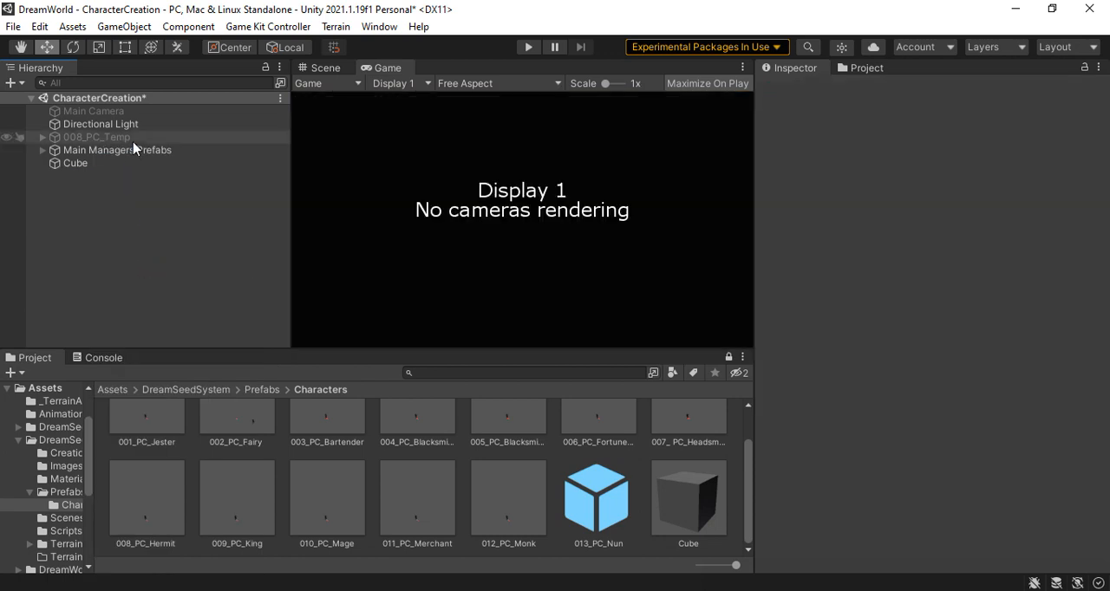
Reactivate the 008_PC_Temp character in the scene
left_click(857, 69)
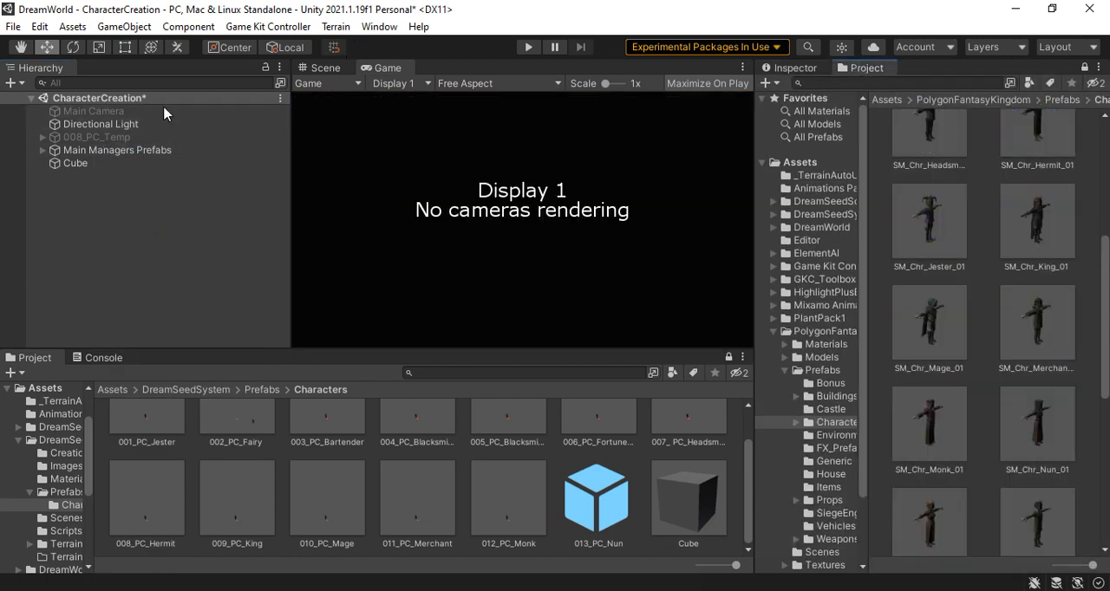
left_click(87, 139)
left_click(784, 71)
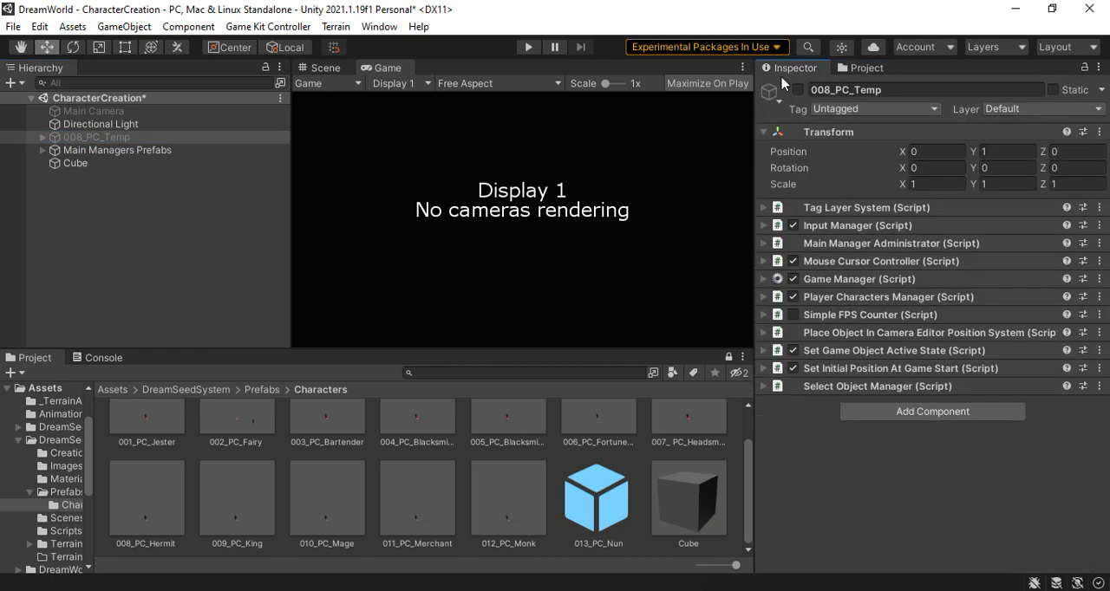
left_click(798, 90)
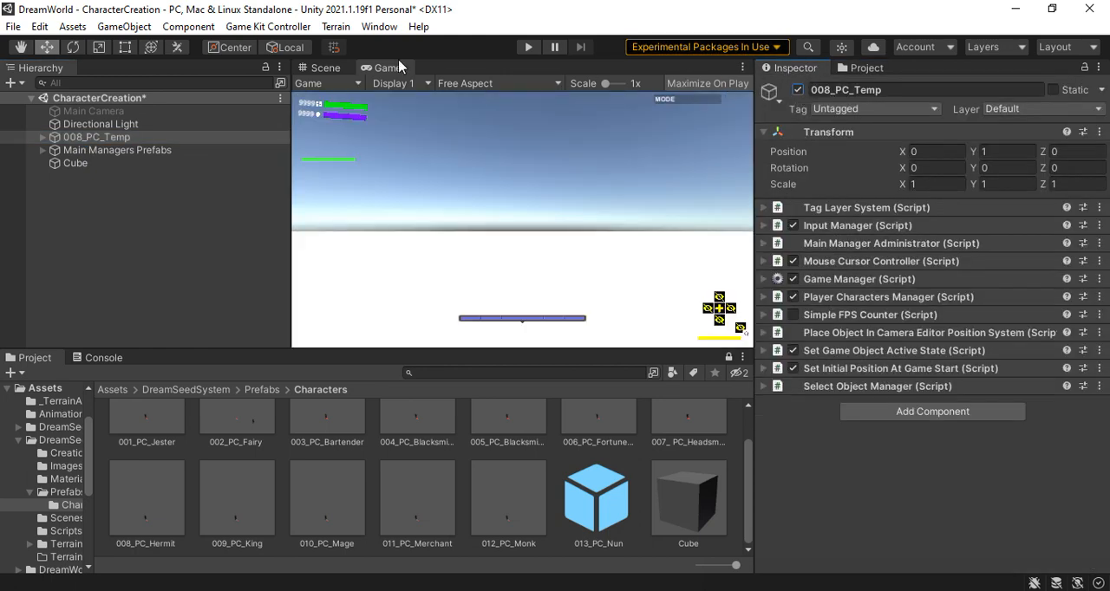
Set up a new Player in the Character Creator with 008_PC_Temp as custom prefab and SM_Chr_Peasant_Female_01 as FBX model
left_click(867, 69)
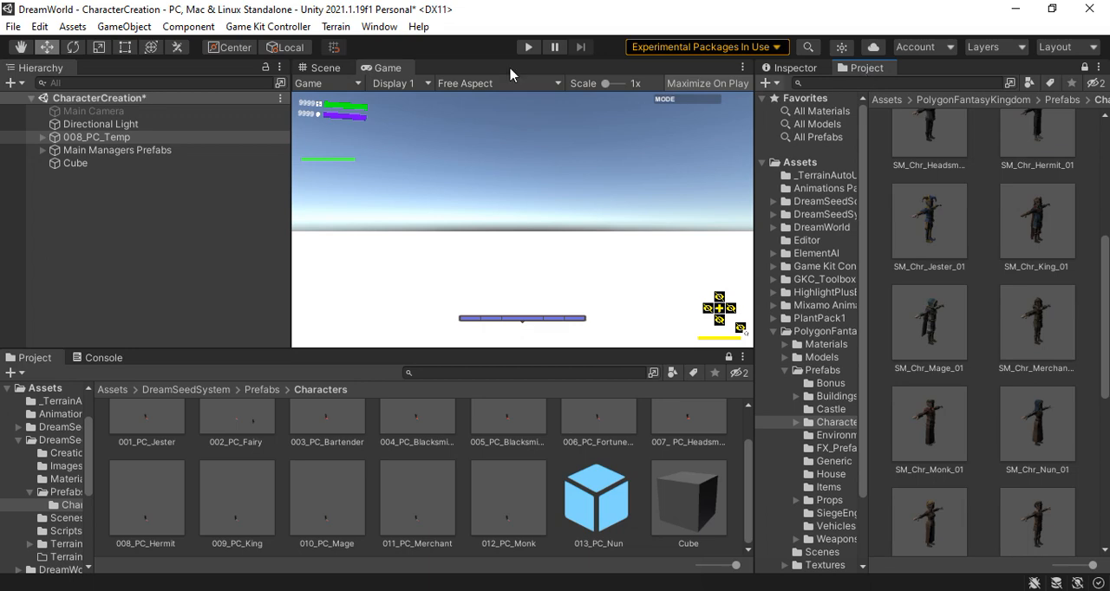
left_click(268, 26)
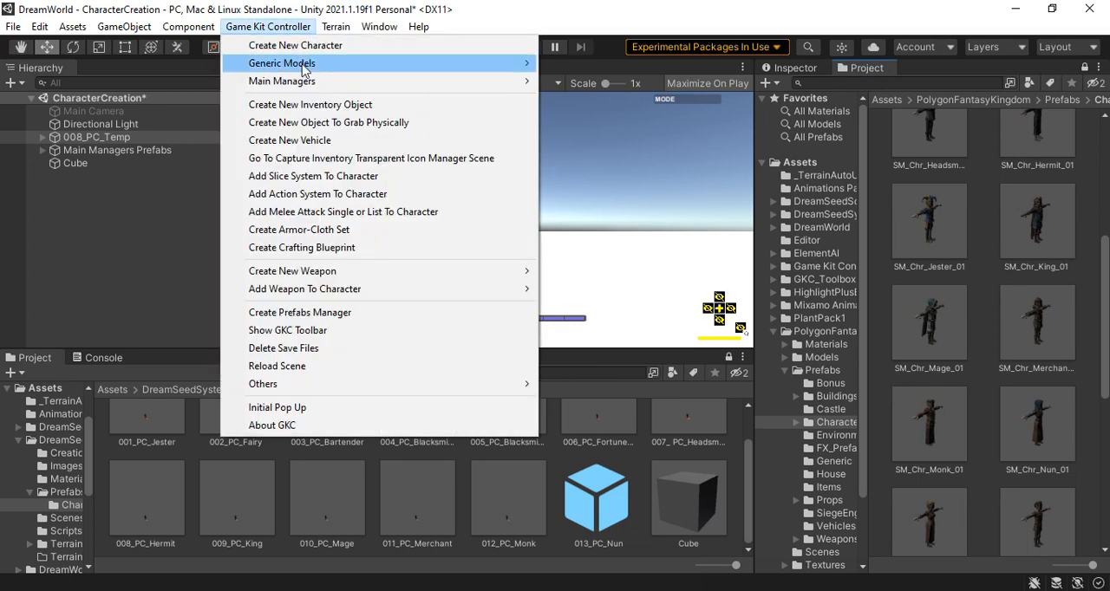
left_click(305, 50)
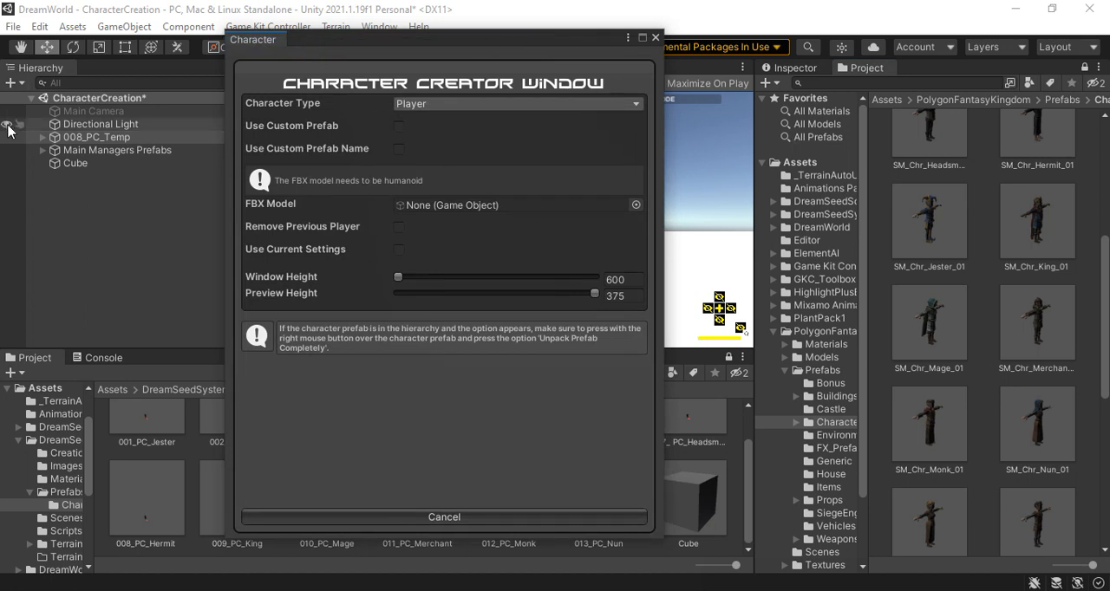
left_click(401, 127)
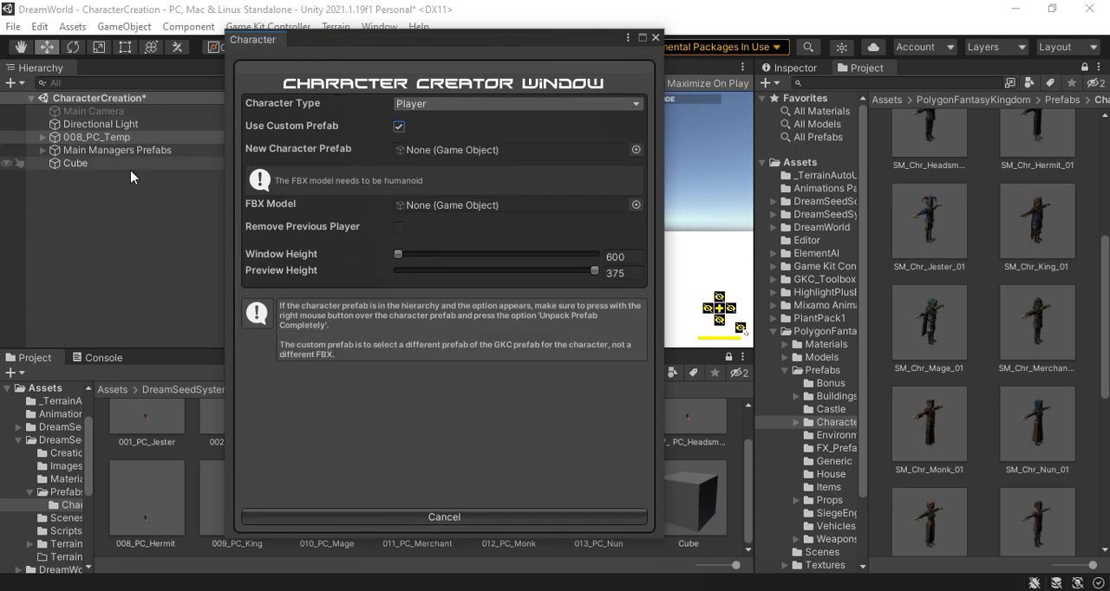
left_click_drag(86, 145, 455, 150)
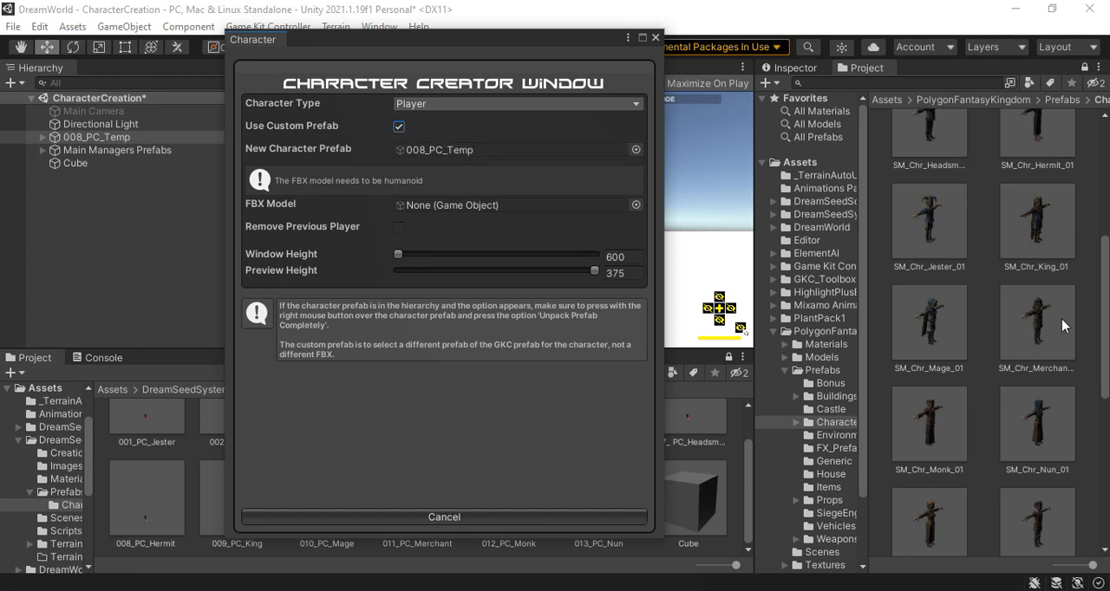
scroll(1060, 318, "down", 1)
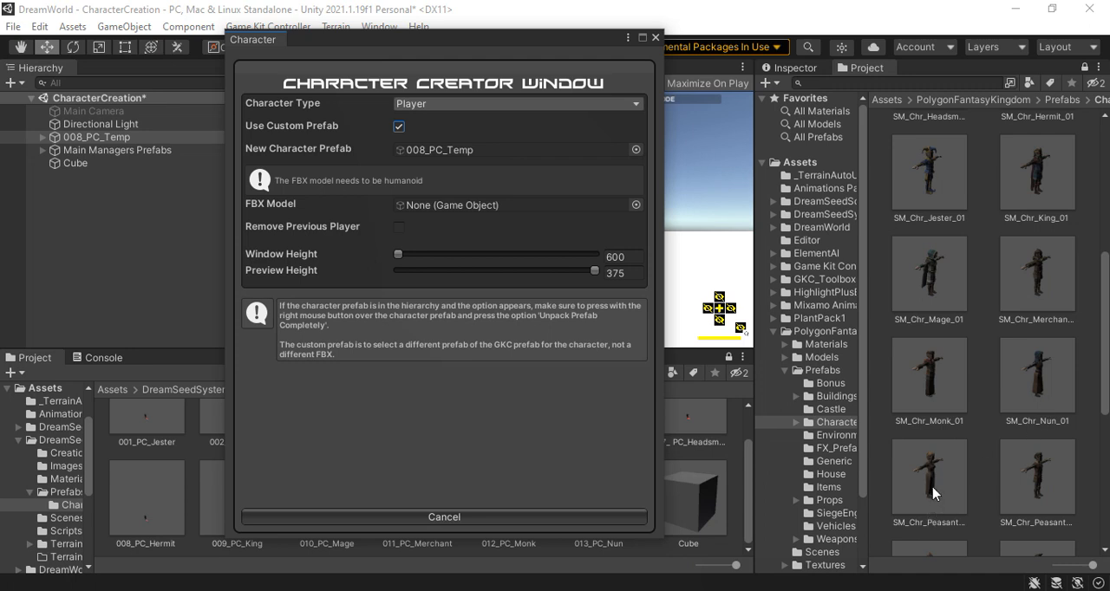
left_click_drag(933, 493, 454, 205)
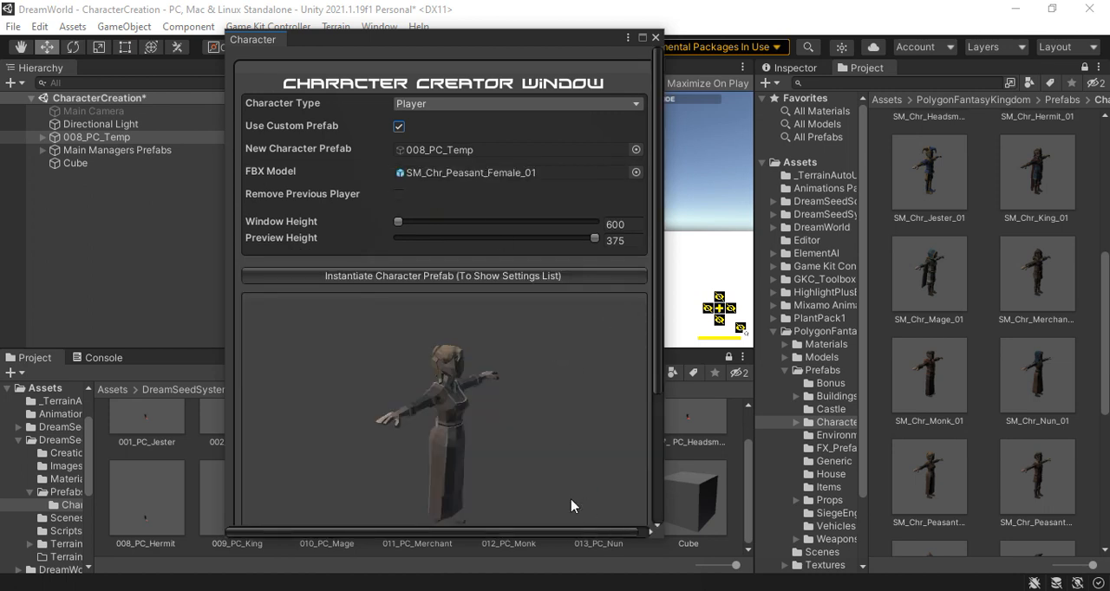
Instantiate the peasant character's prefab, show its settings list, and create the player
left_click(518, 277)
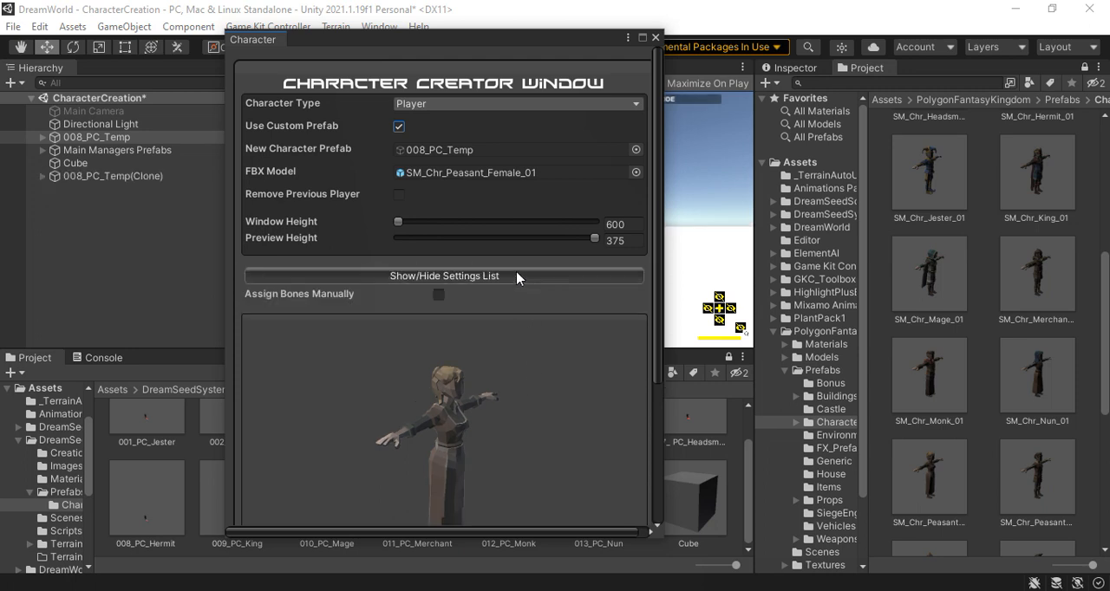
left_click(505, 277)
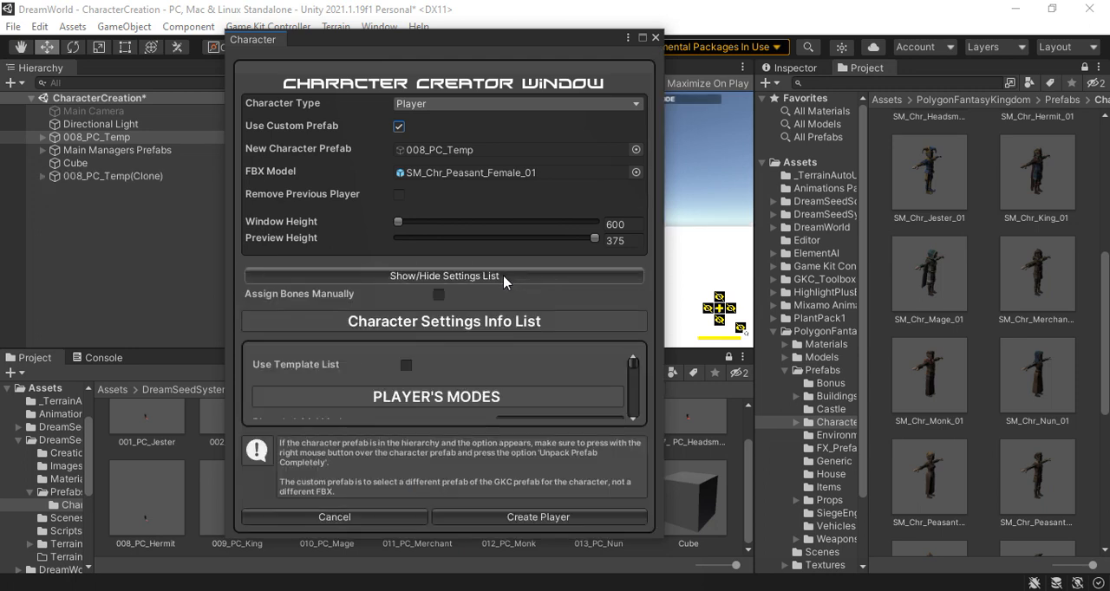
left_click(572, 519)
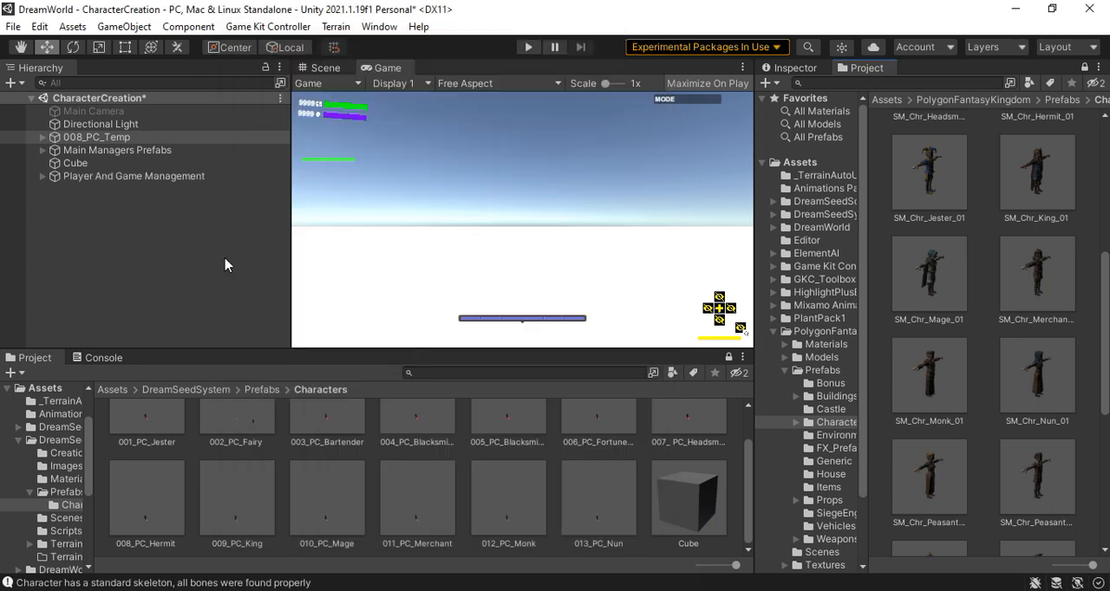
Rename the Player And Game Management object as 014_PC_Female_Peasent
left_click(128, 178)
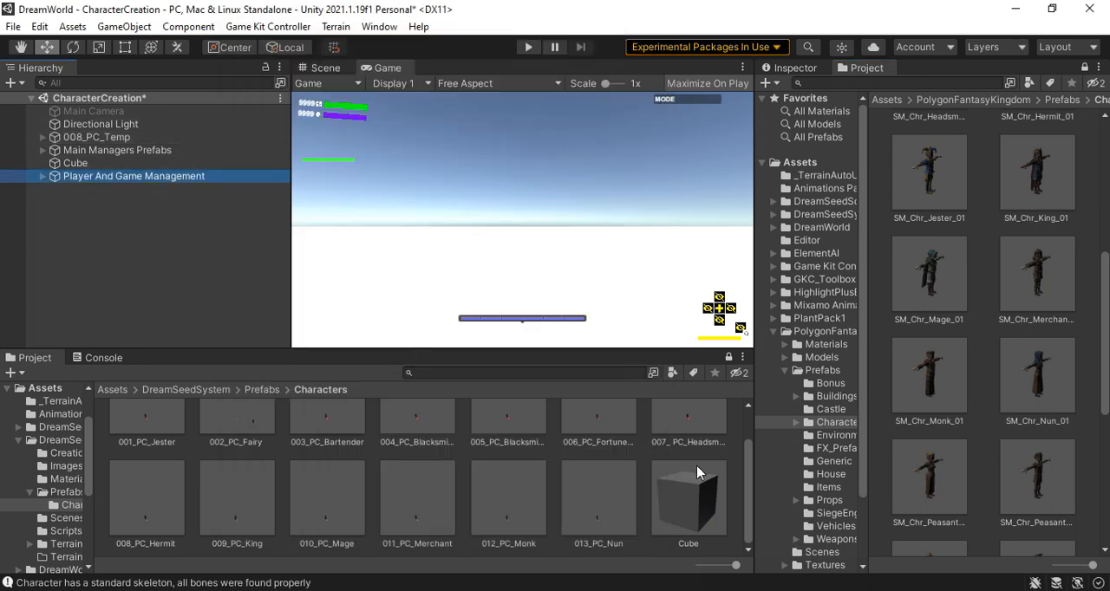
left_click(796, 67)
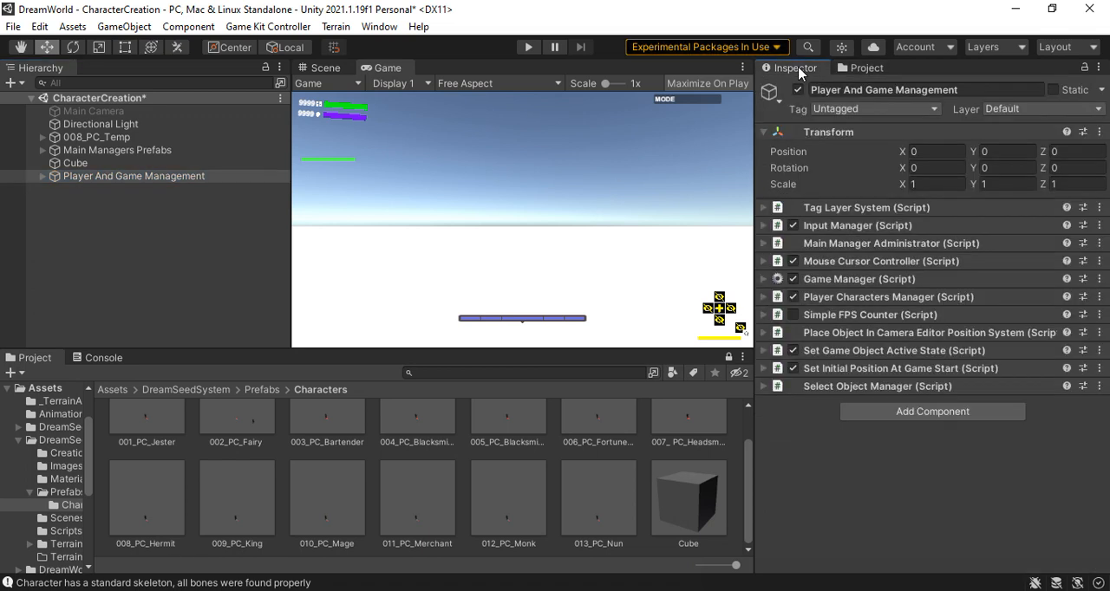
left_click(993, 87)
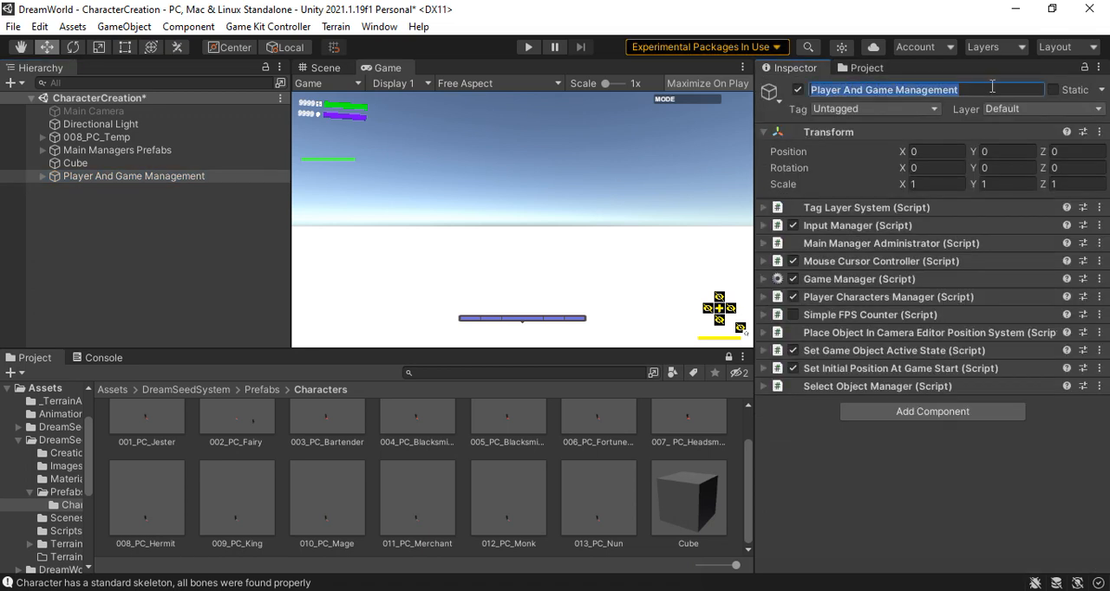
type("014_")
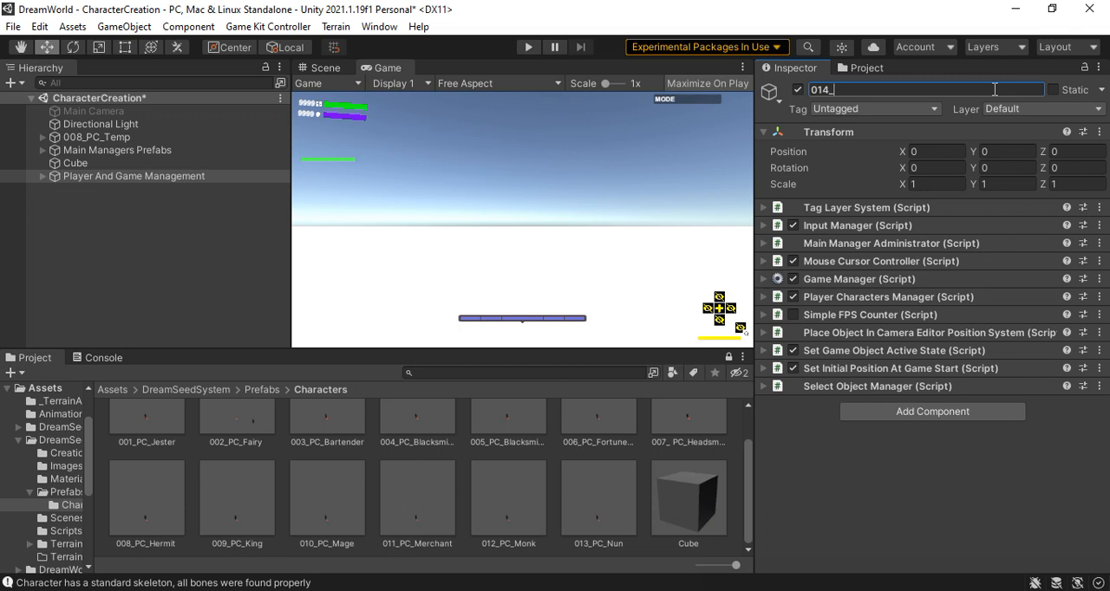
type("PC")
type("_Female_Peasent")
key("Return")
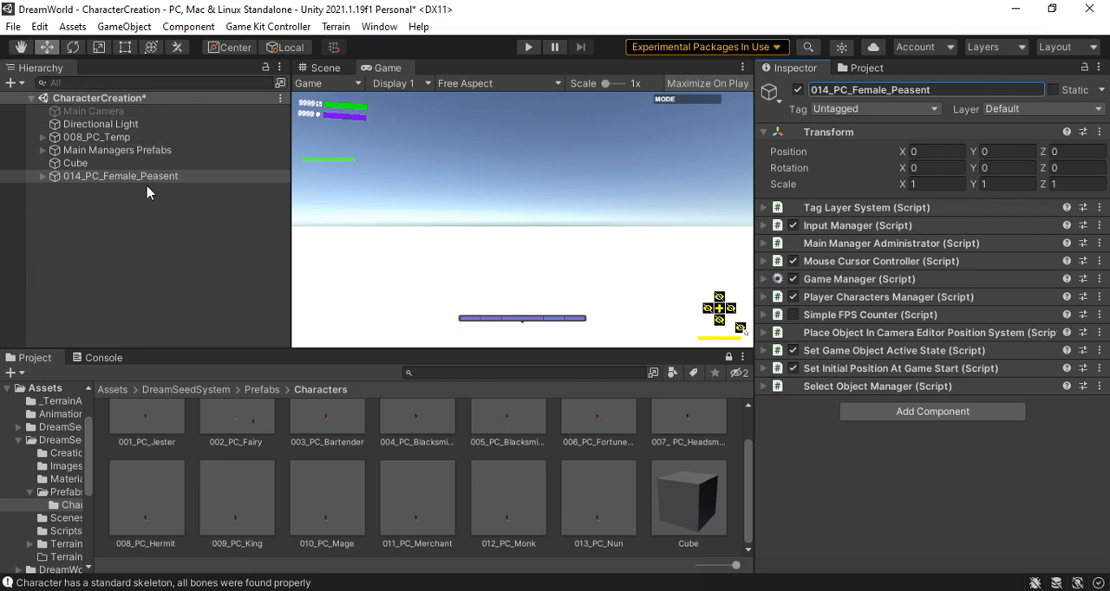
Save 014_PC_Female_Peasent as a prefab in the Characters folder and delete its instance from the scene
left_click_drag(124, 182, 644, 496)
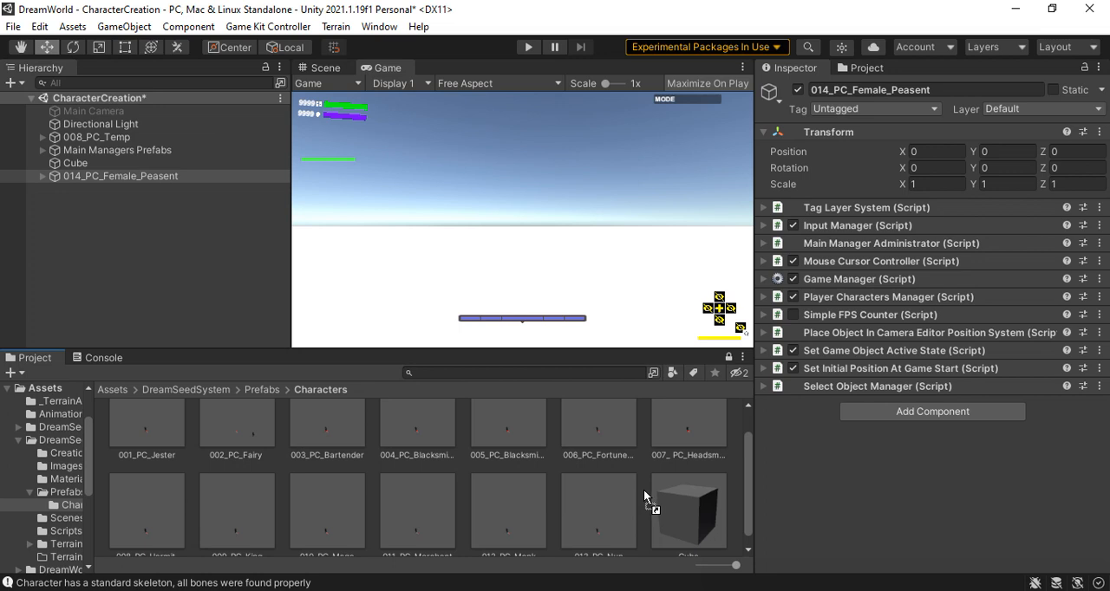
left_click_drag(643, 489, 643, 489)
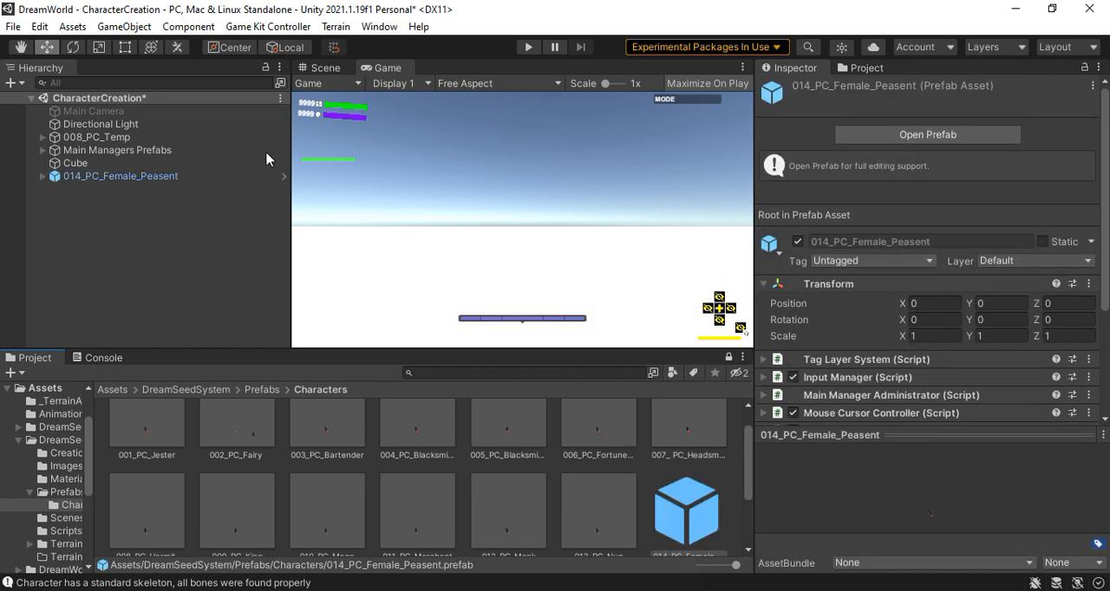
right_click(152, 180)
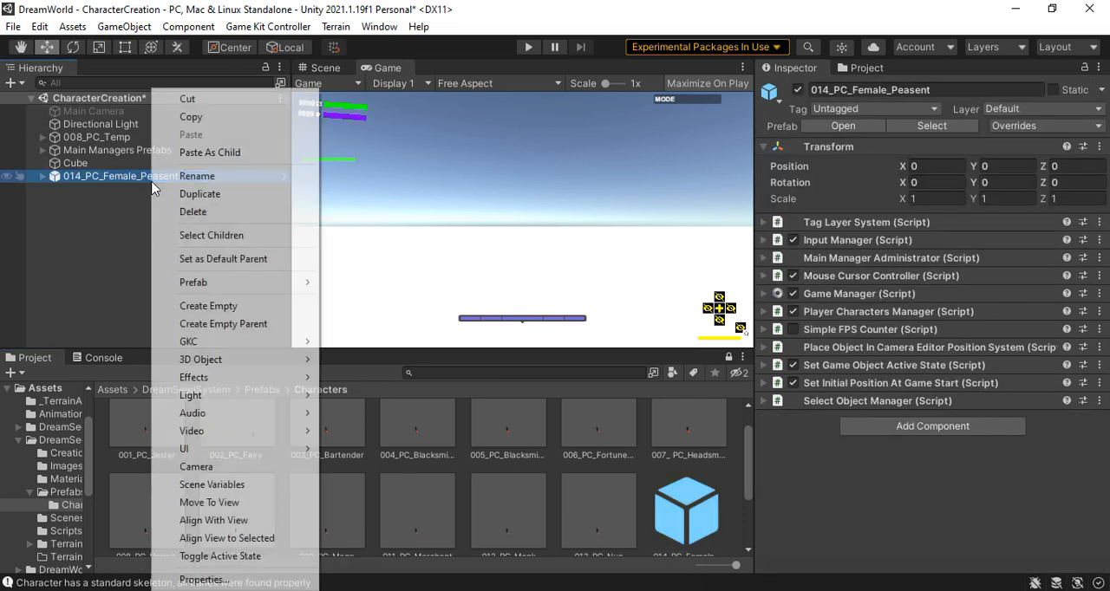
left_click(194, 213)
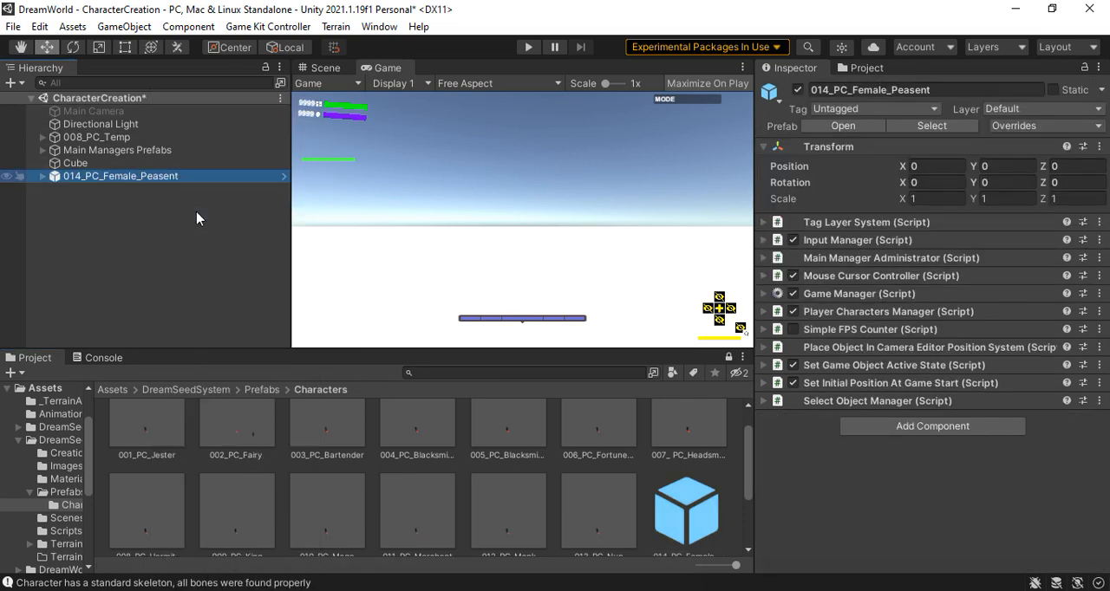
Clear the console messages and return to the project assets
left_click(115, 359)
left_click(34, 357)
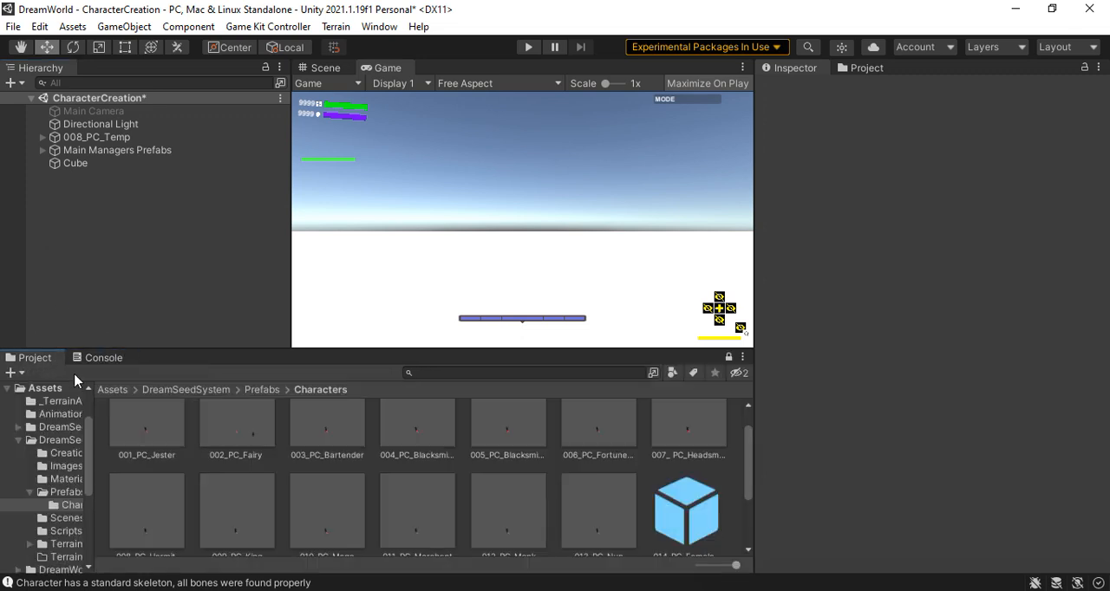
left_click(101, 358)
left_click(14, 374)
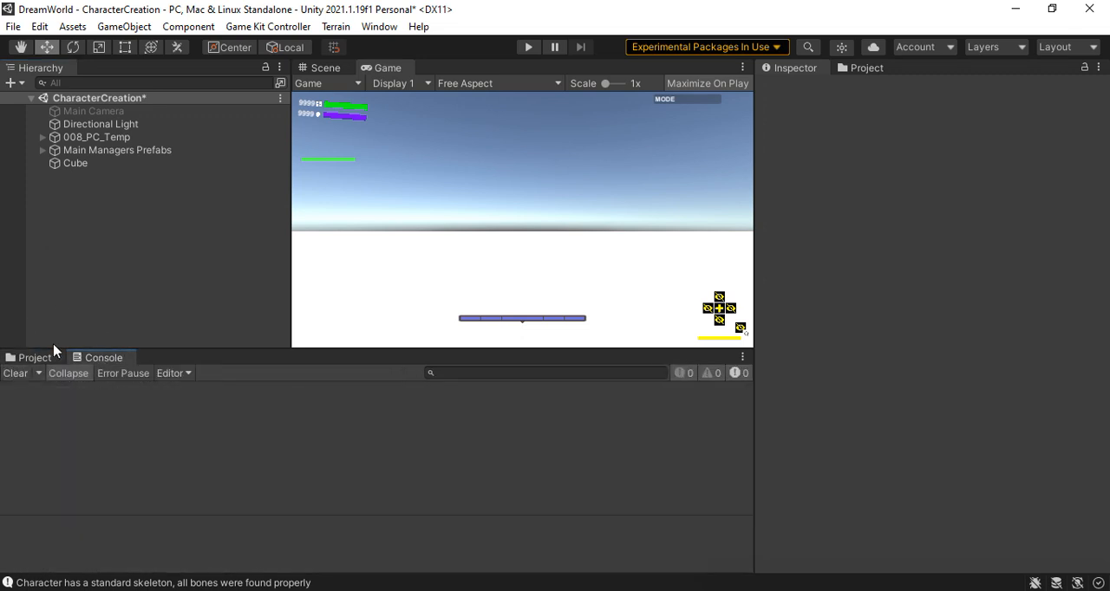
left_click(40, 358)
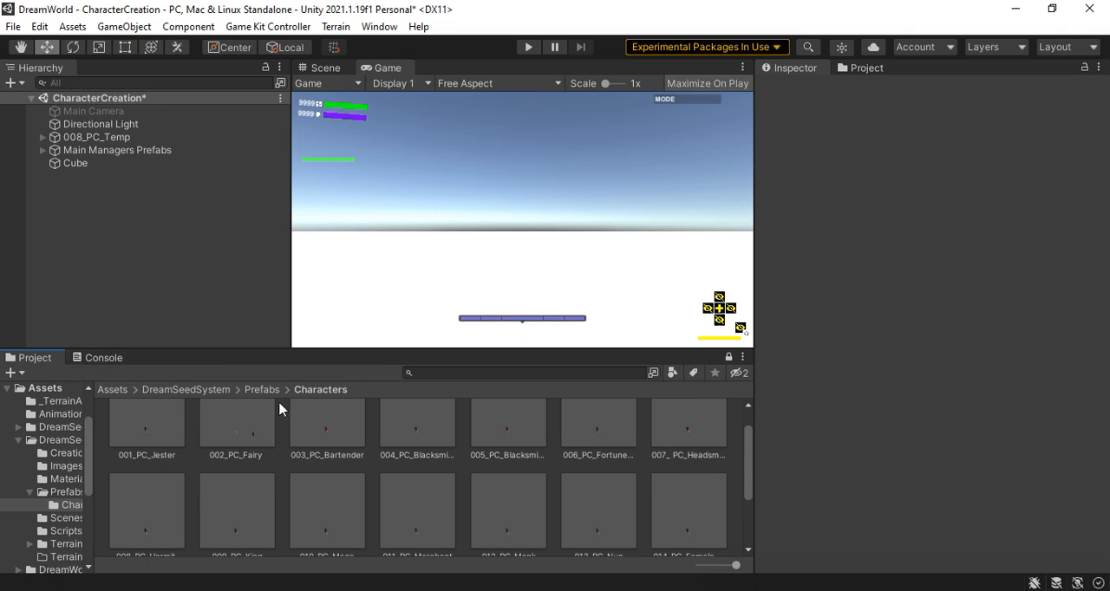
Open the 000000SeedMasterStartSystem scene from DreamSeedSystem's Scenes folder without saving the changes to CharacterCreation
left_click(216, 396)
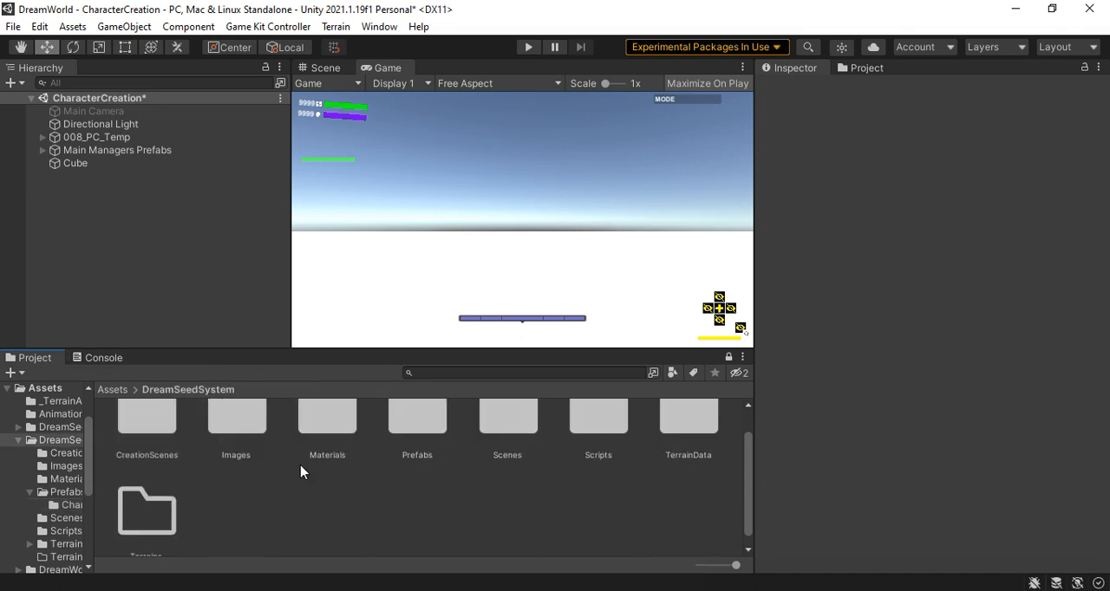
double_click(503, 460)
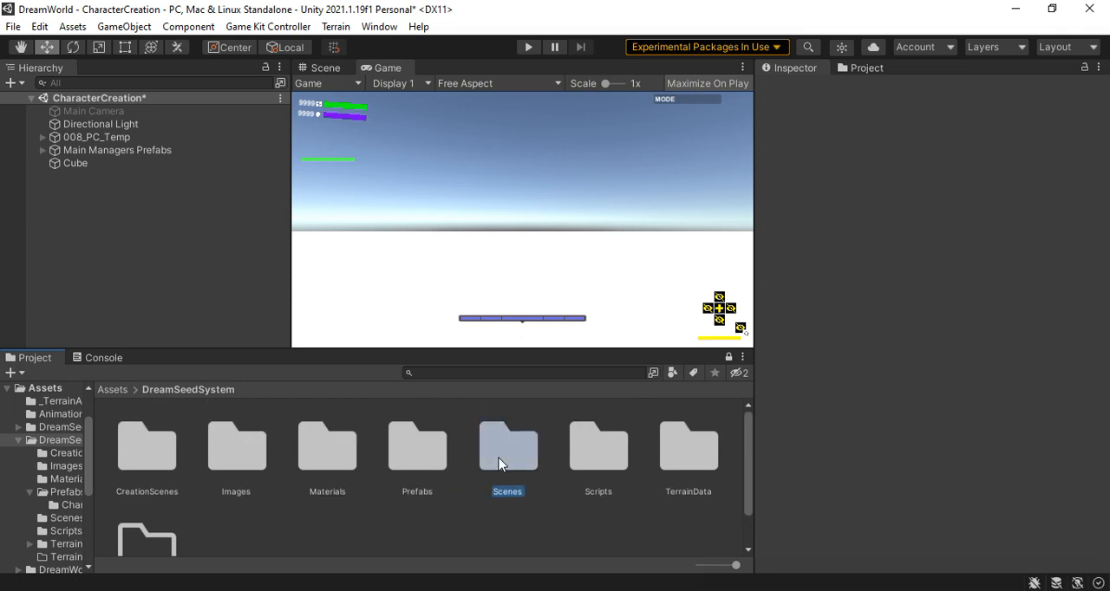
left_click(145, 450)
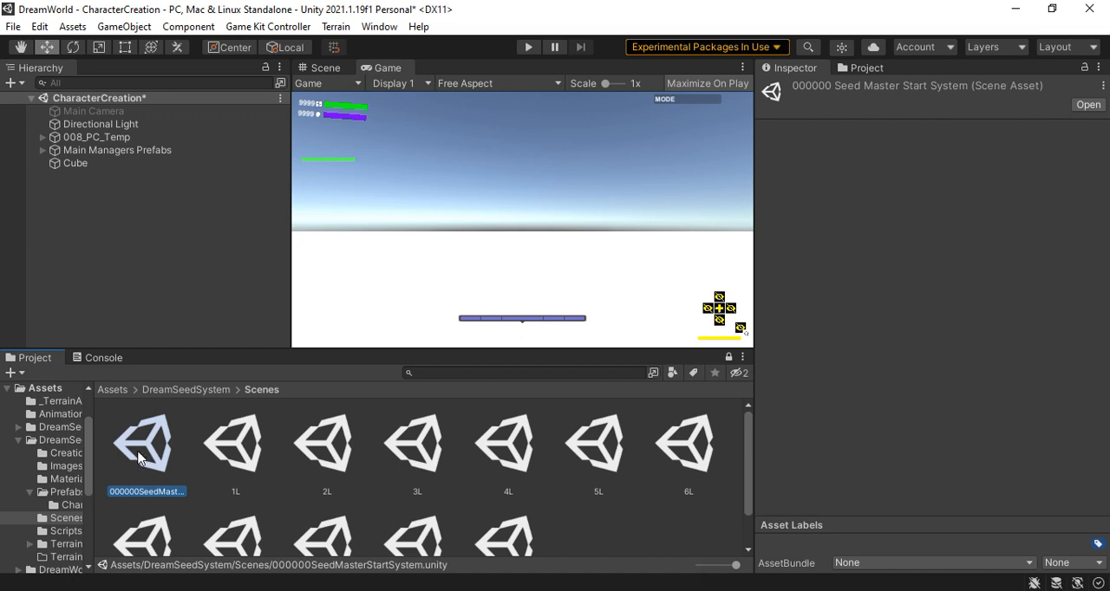
double_click(149, 450)
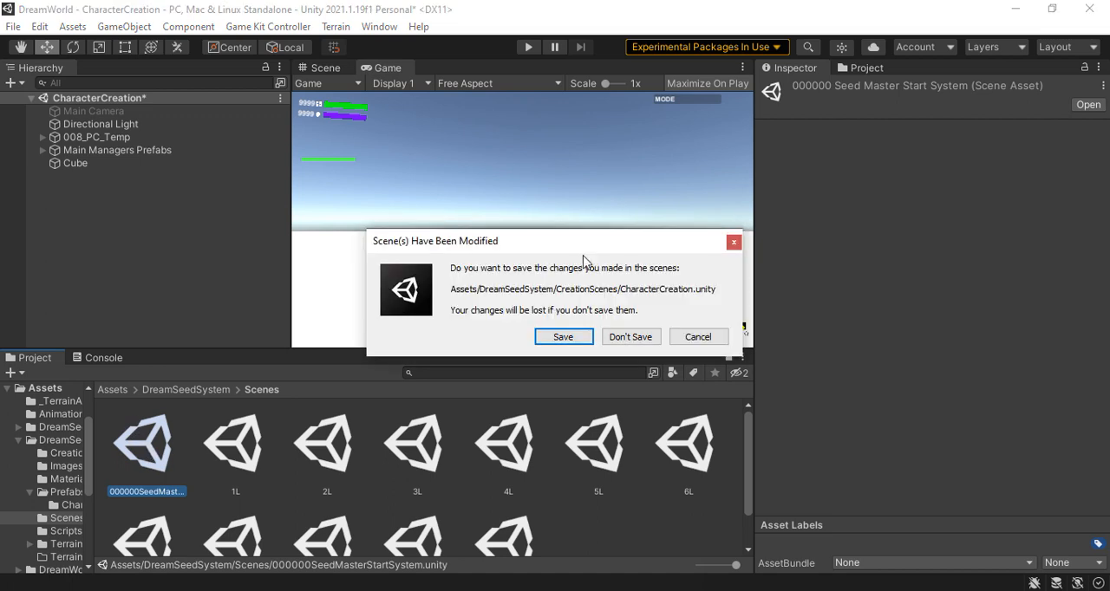
left_click(630, 339)
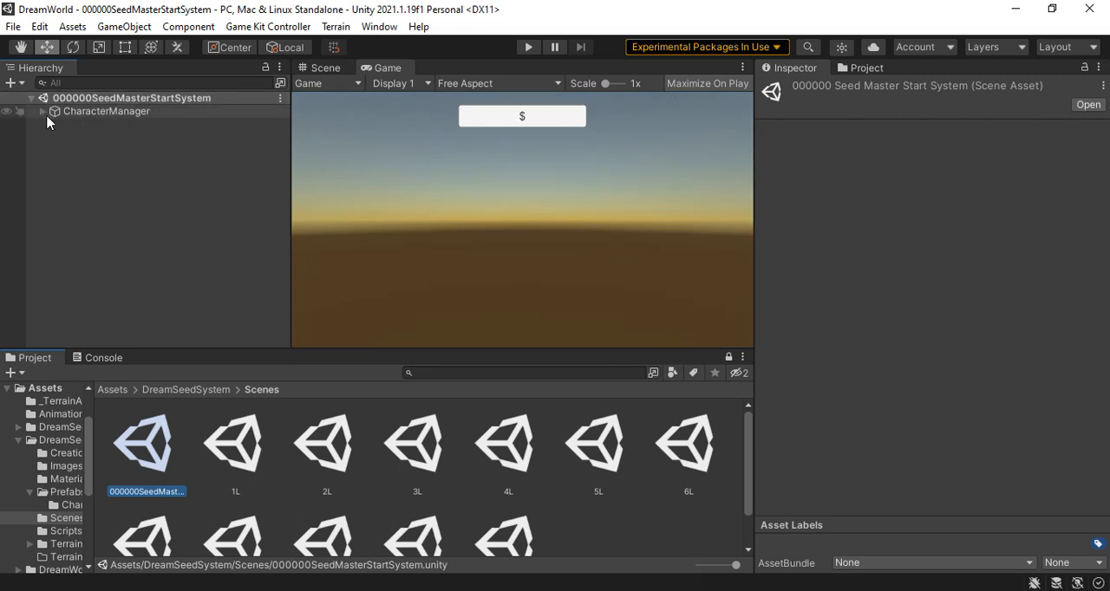
Make two duplicates of CharacterData012 in the CharacterDatas group of CharacterDataManager
left_click(42, 111)
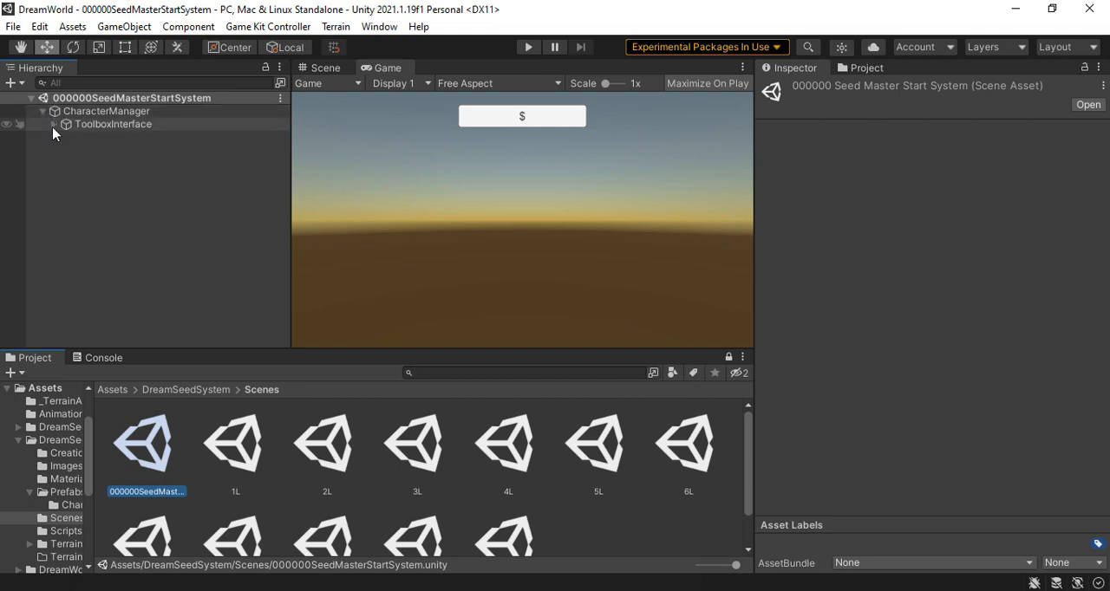
left_click(54, 126)
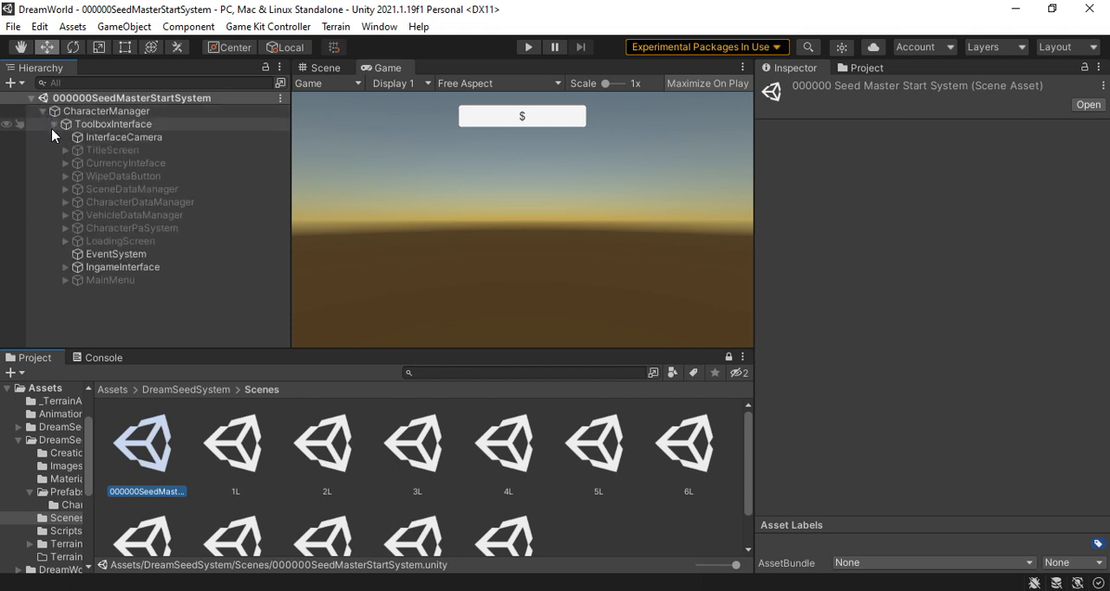
left_click(65, 202)
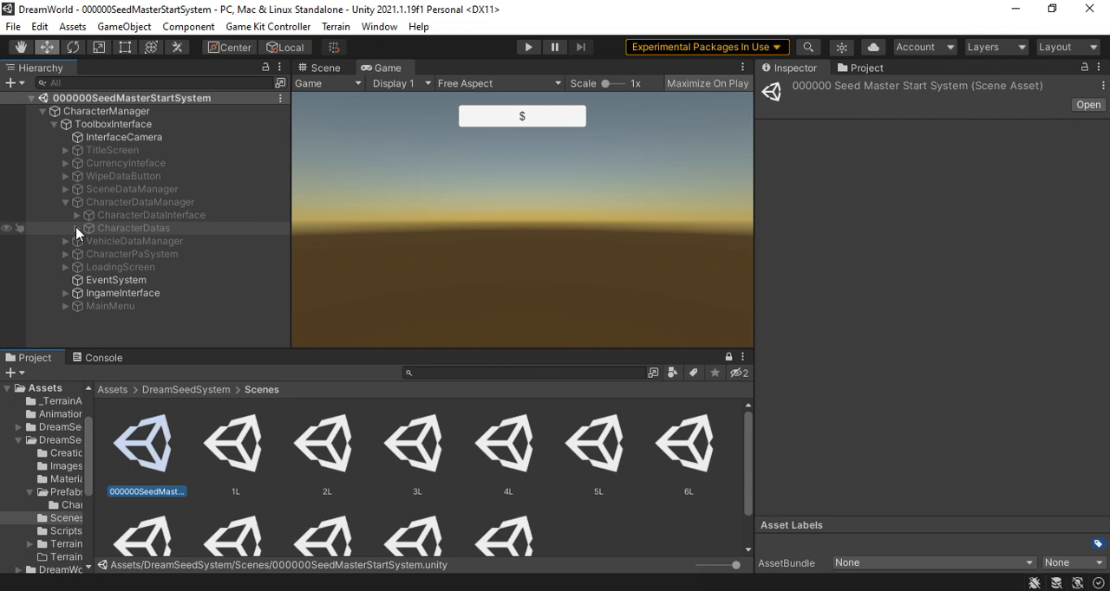
left_click(77, 228)
scroll(223, 285, "down", 4)
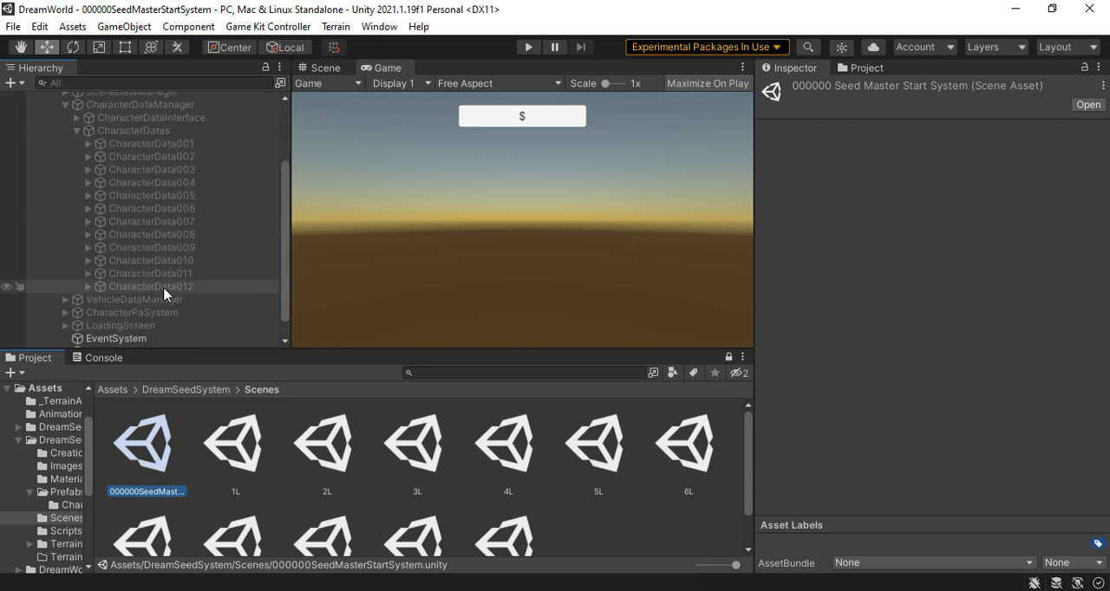
right_click(165, 291)
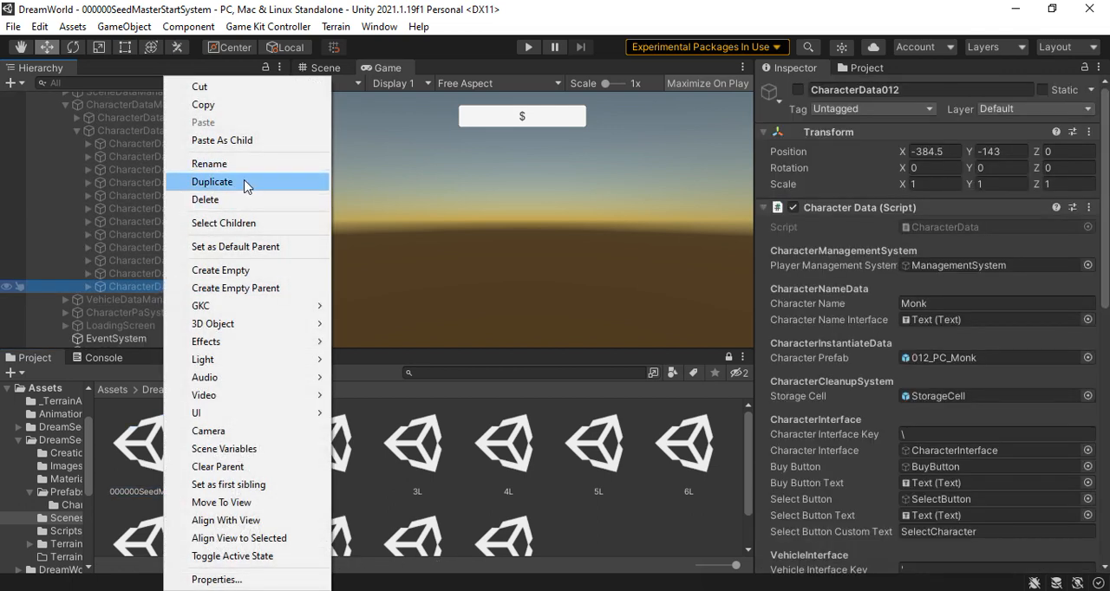
left_click(245, 184)
right_click(189, 300)
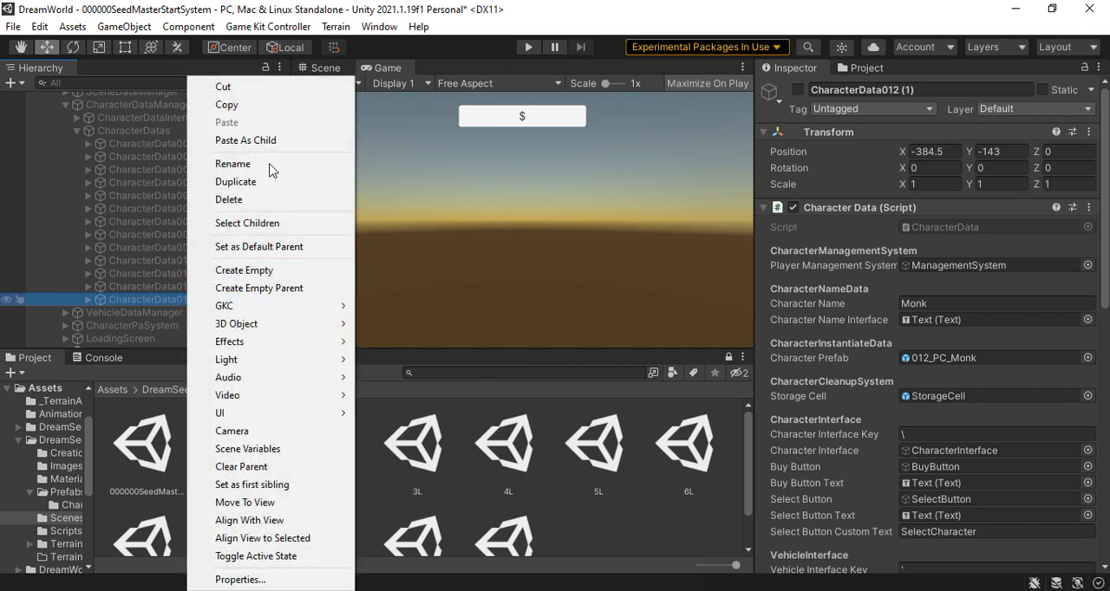
left_click(254, 183)
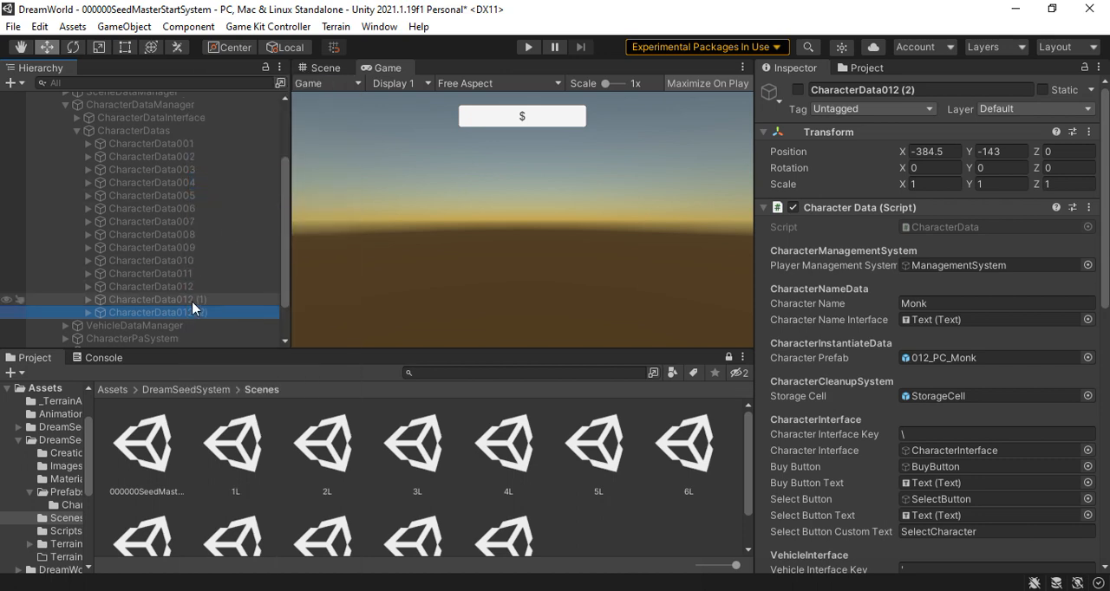
Rename the first CharacterData012 duplicate as CharacterData013
left_click(192, 300)
left_click_drag(922, 92, 884, 95)
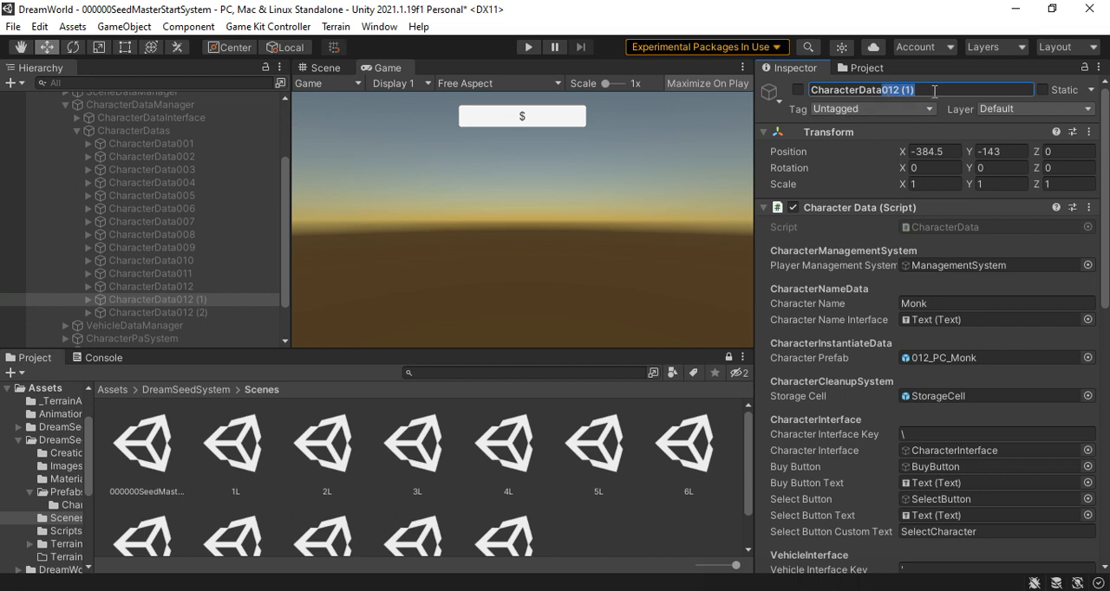
triple_click(935, 93)
triple_click(933, 91)
left_click(932, 91)
key("Return")
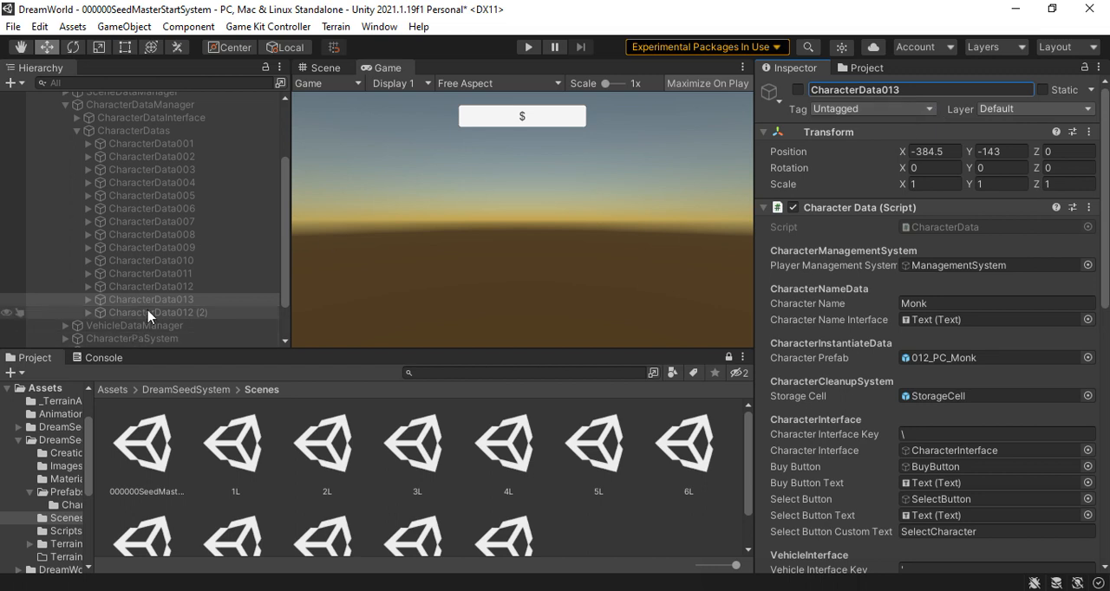
Rename the second CharacterData012 duplicate as CharacterData014
left_click(145, 314)
left_click(926, 87)
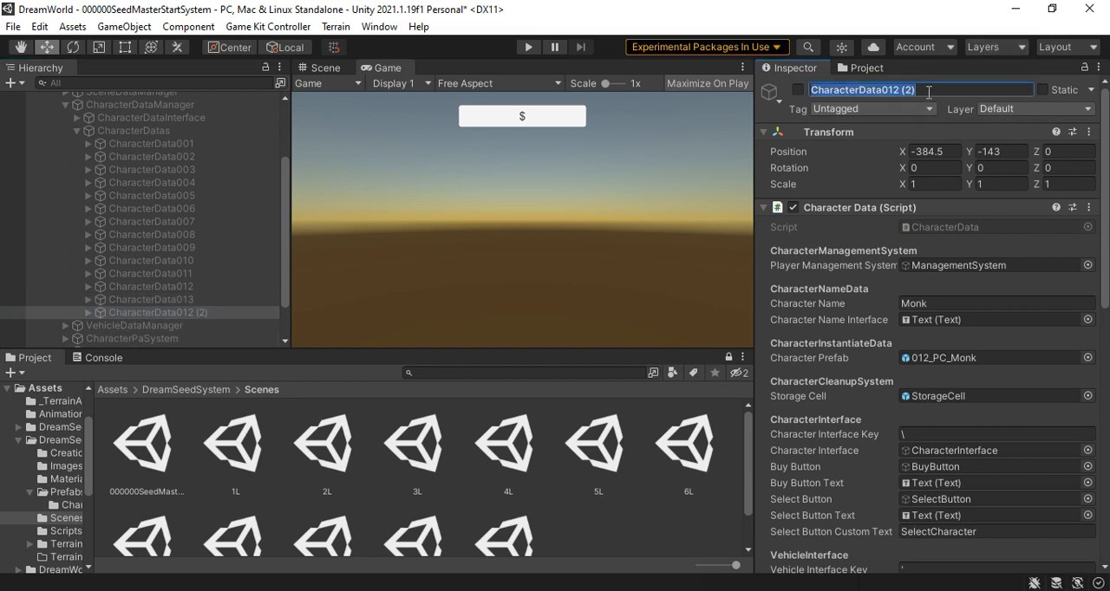
left_click(929, 91)
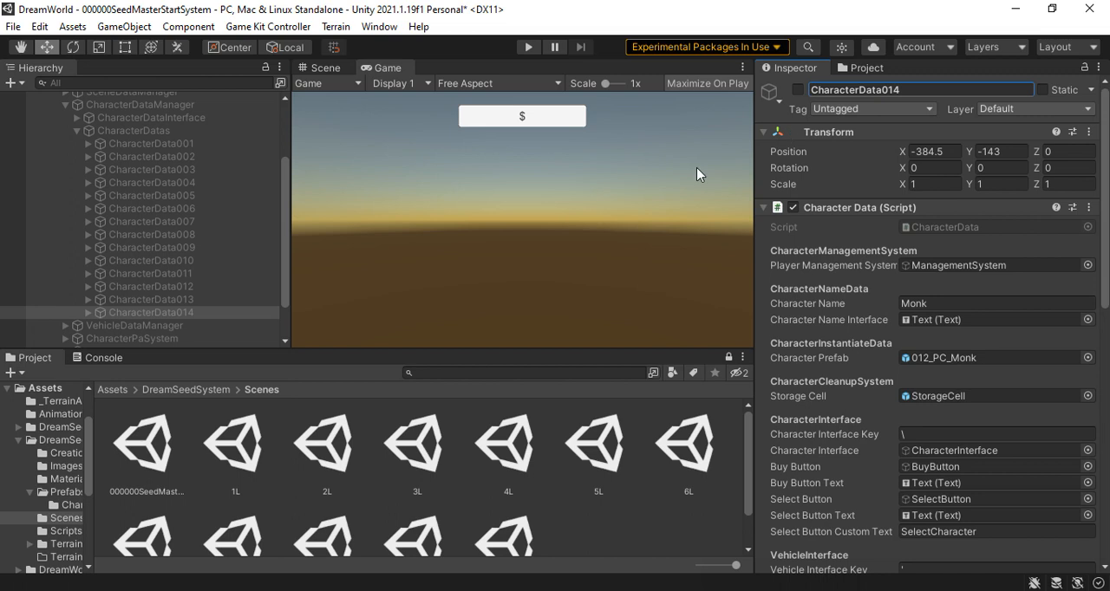
Open the Characters folder inside DreamSeedSystem's Prefabs folder and bring up the newest character prefabs
left_click(152, 301)
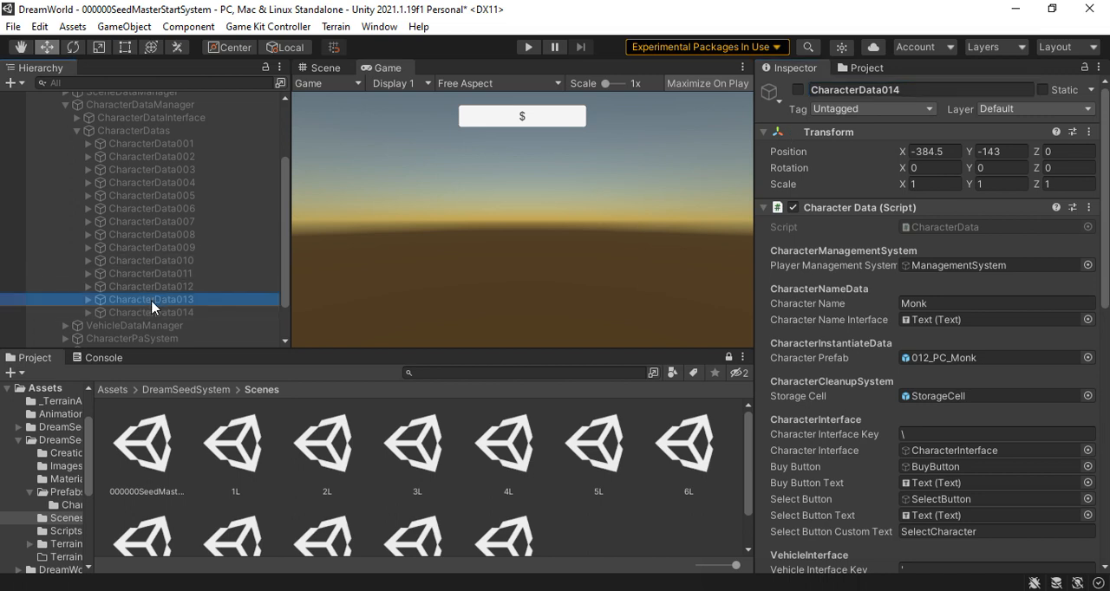
left_click(209, 397)
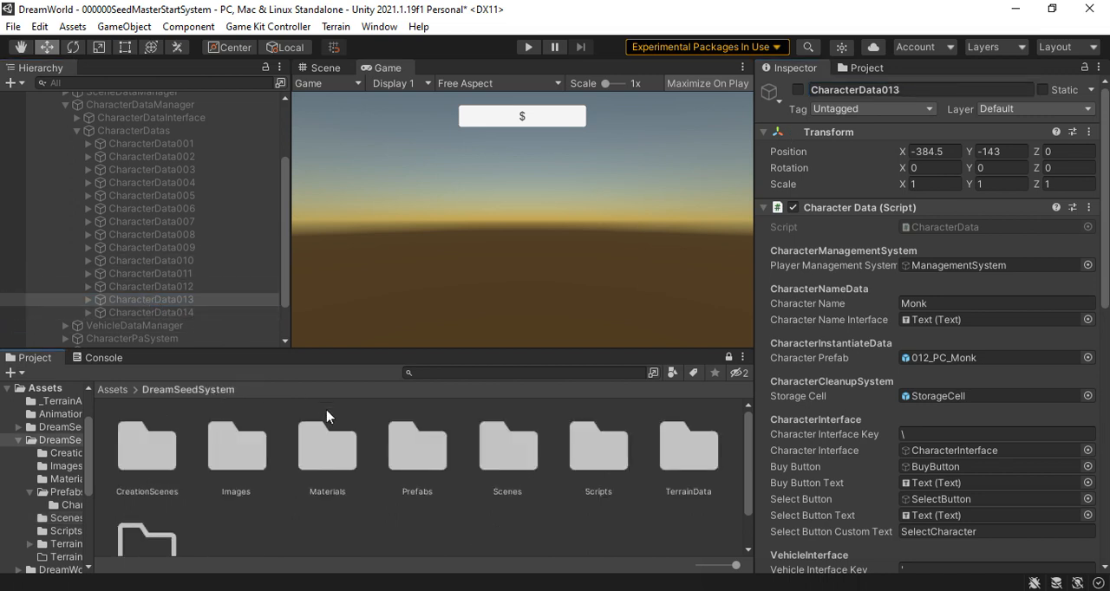
double_click(417, 456)
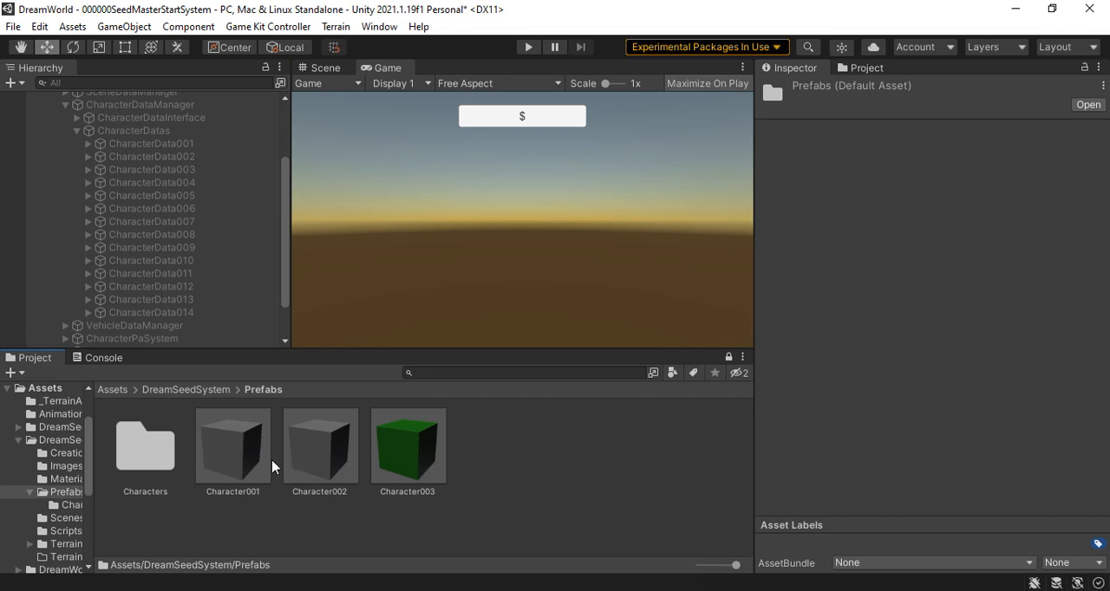
double_click(160, 445)
scroll(438, 464, "down", 2)
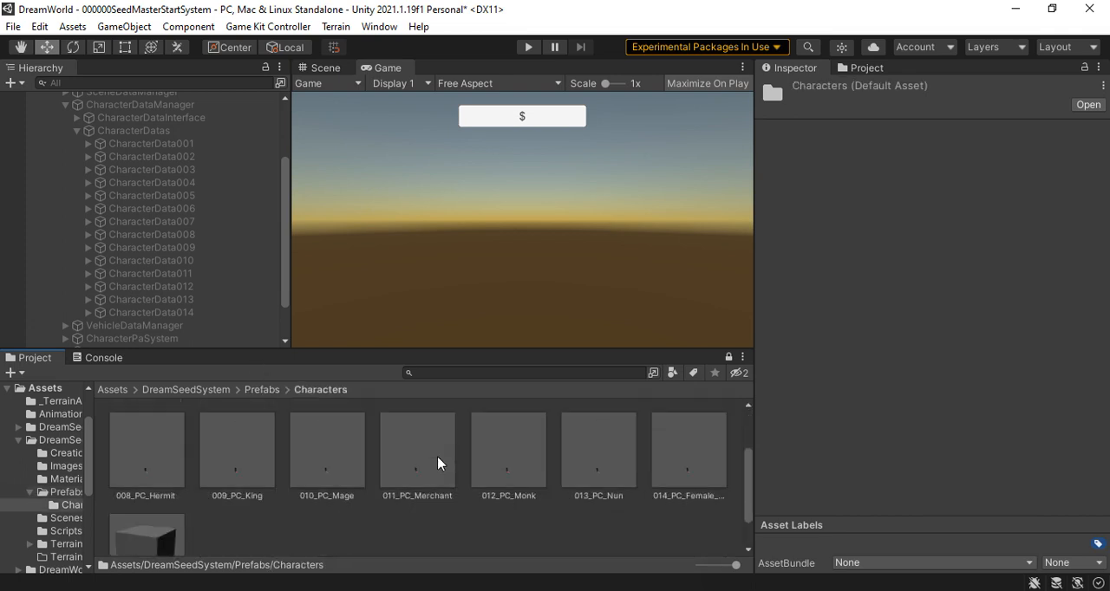
Set CharacterData013's character name to Nun and assign 013_PC_Nun as its character prefab
left_click(154, 299)
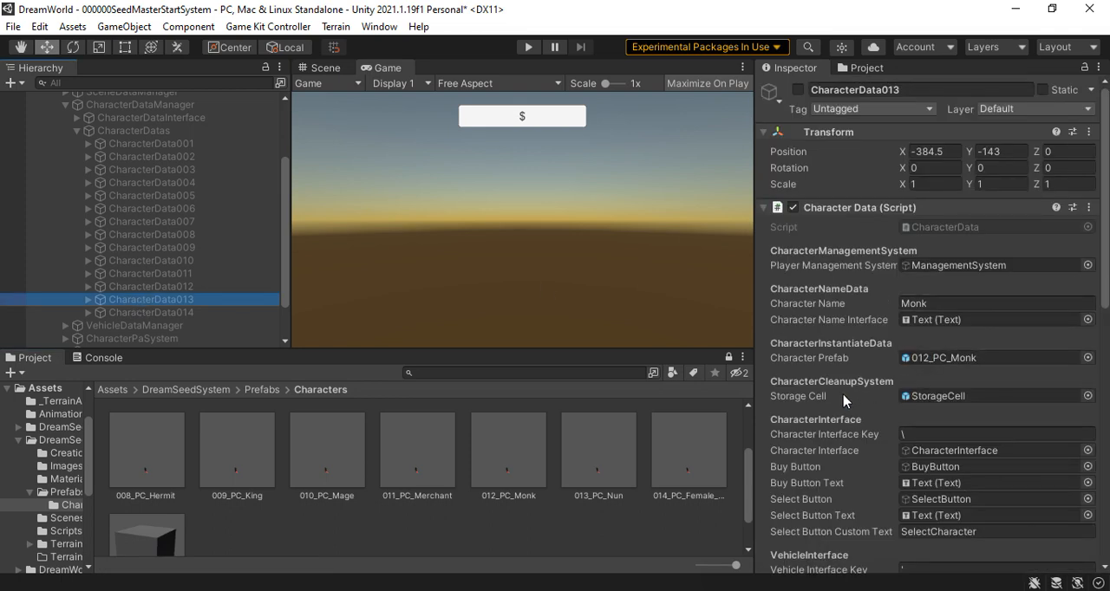
left_click(944, 303)
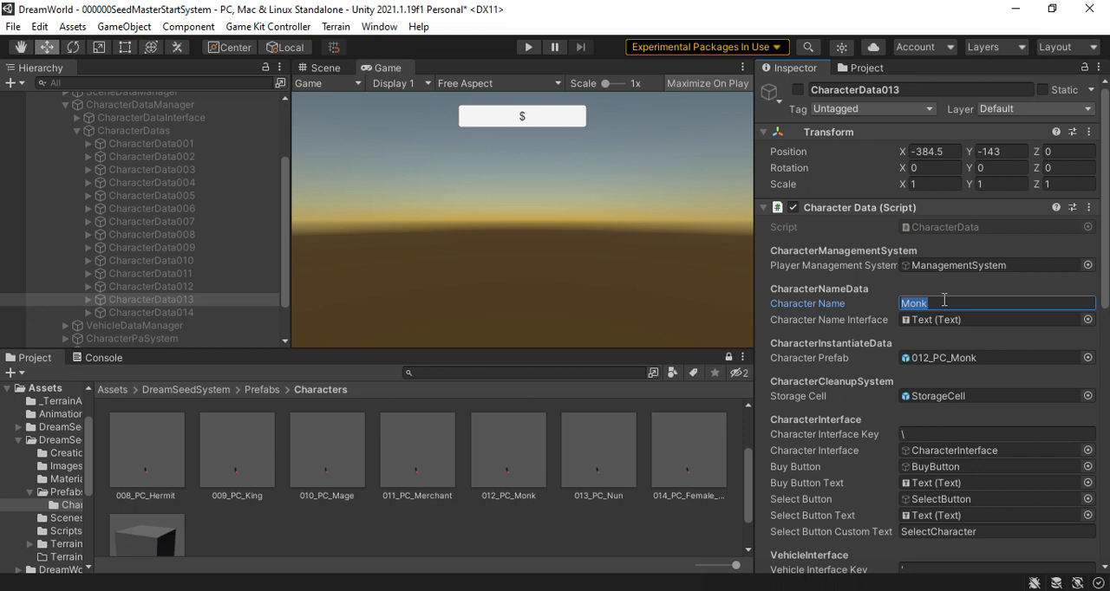
type("Nun")
left_click(602, 457)
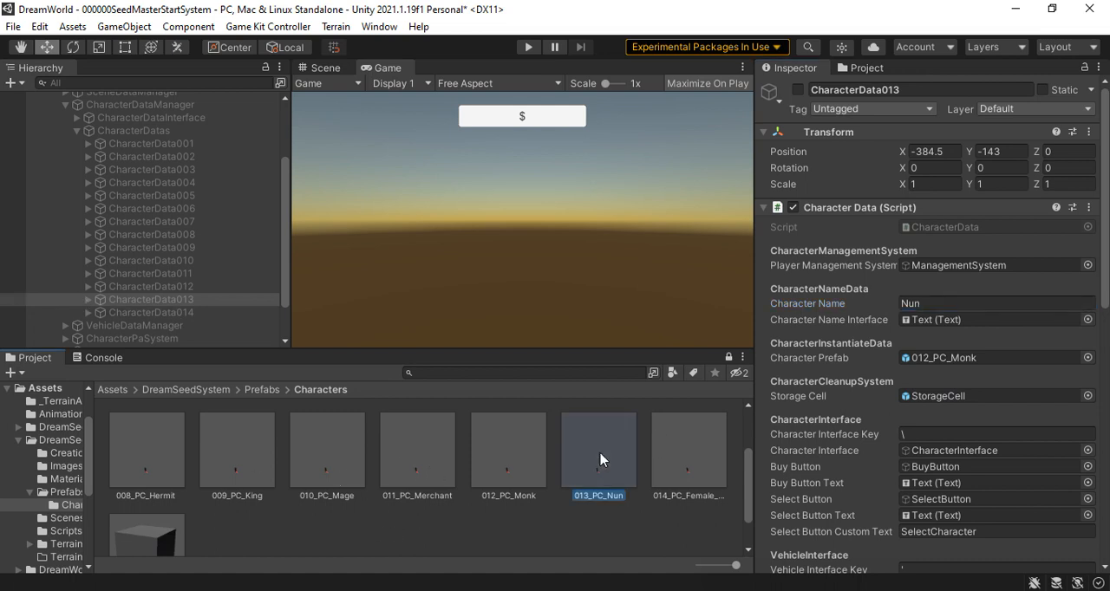
left_click_drag(751, 397, 992, 362)
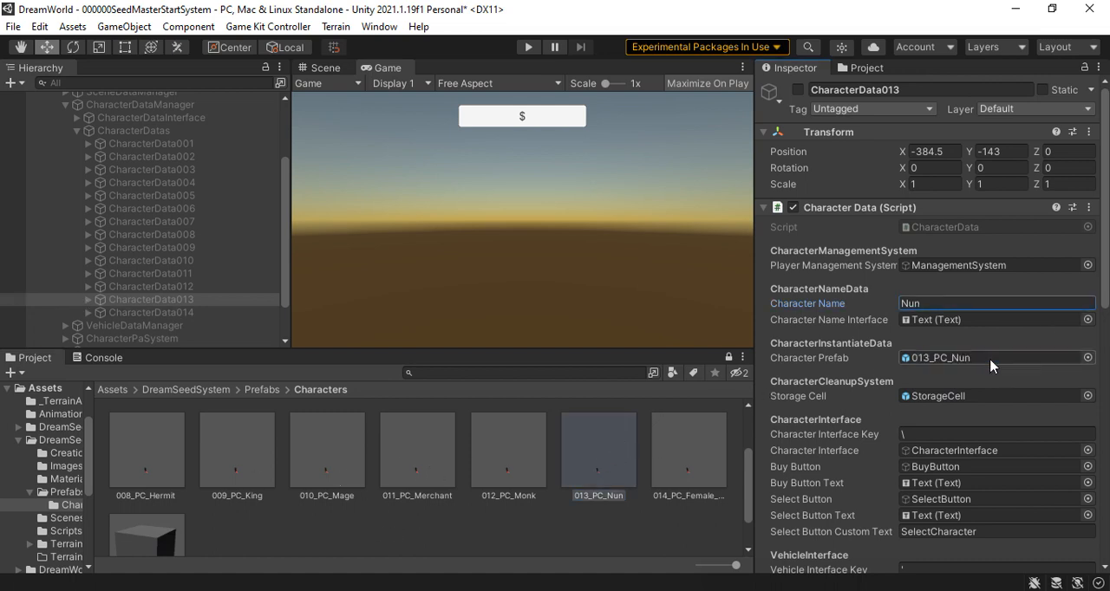
Set CharacterData014's character name to Female Peasent and assign 014_PC_Female_Peasent as its character prefab
left_click(168, 313)
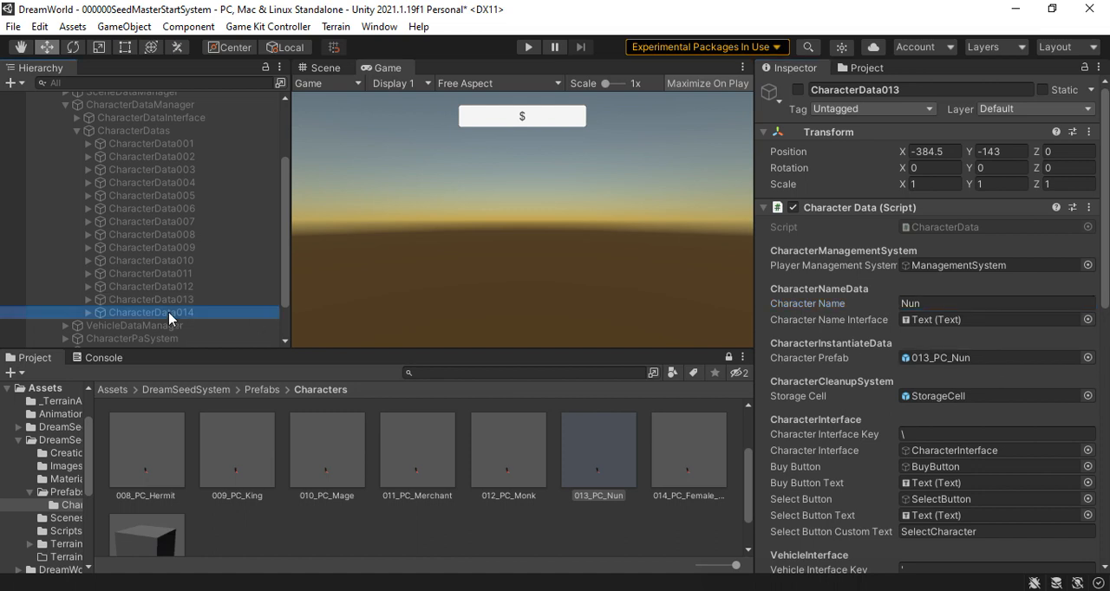
left_click(938, 302)
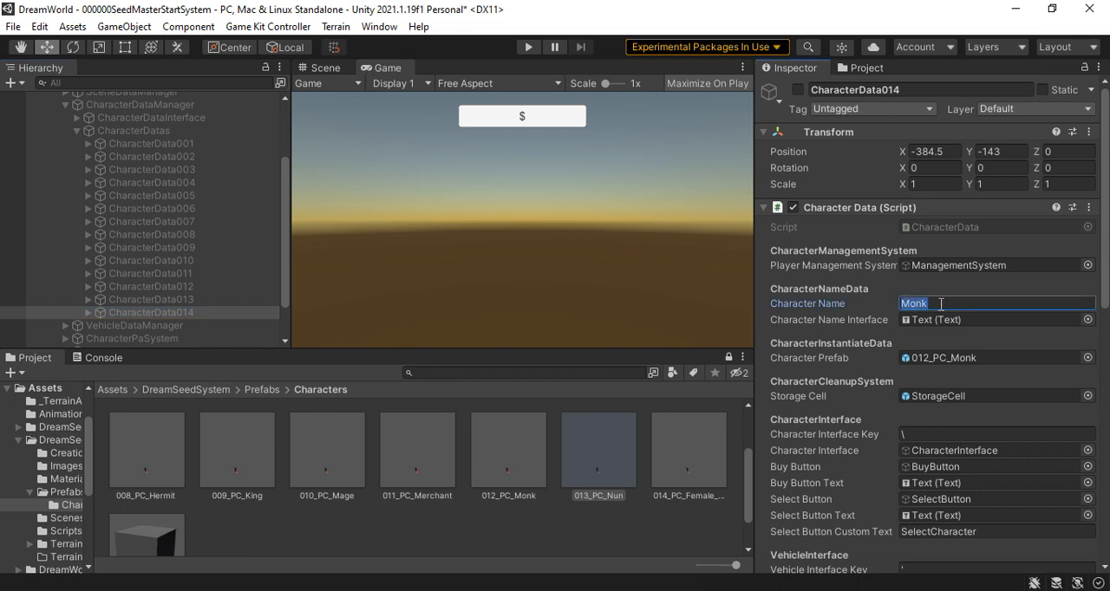
type("Female")
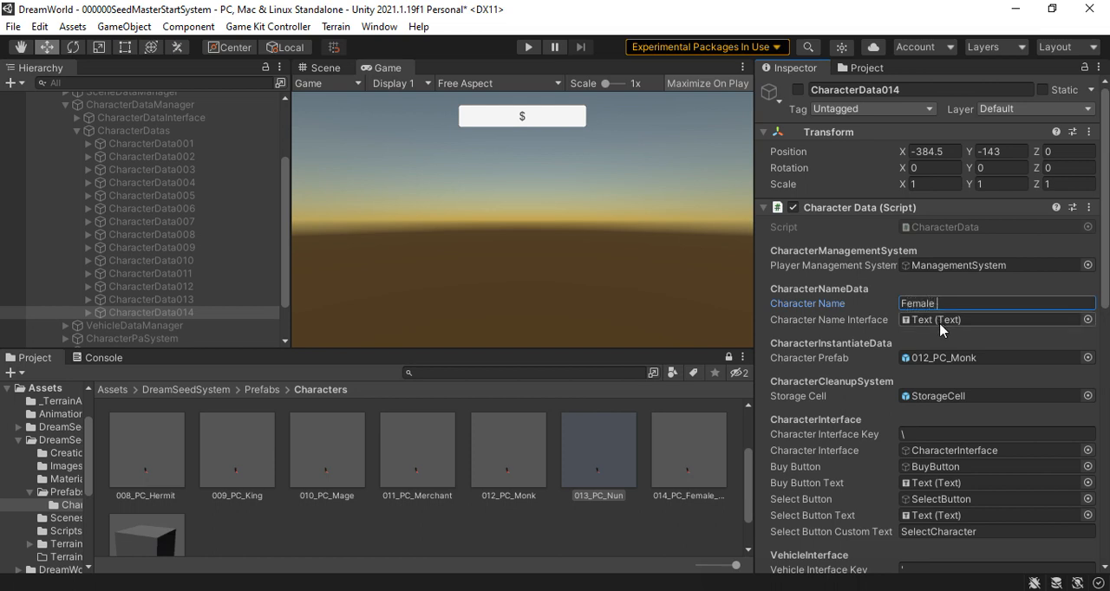
type(" Peasent")
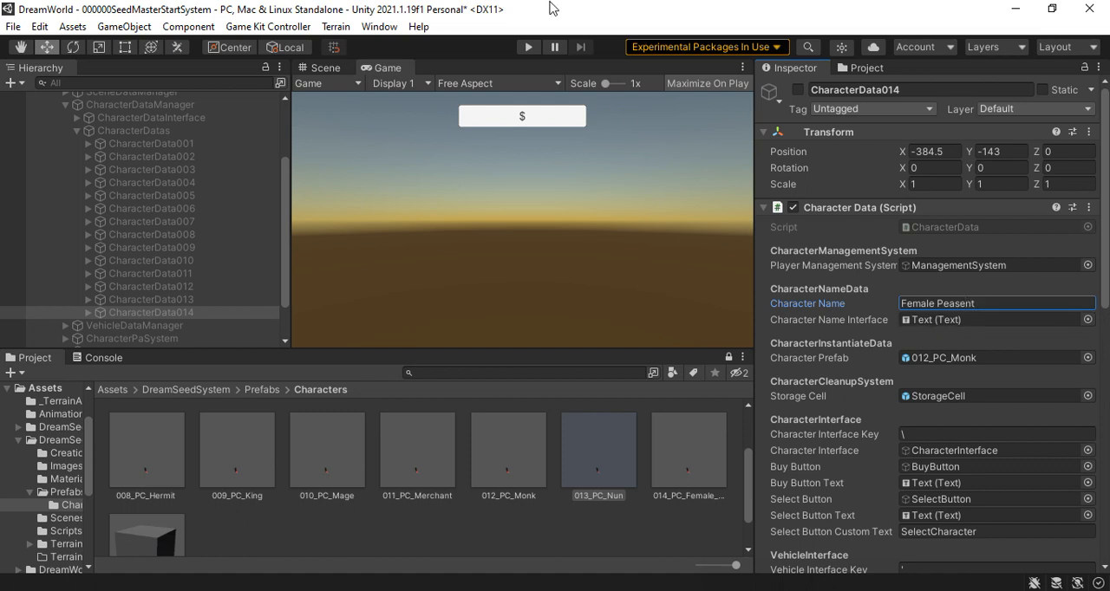
left_click_drag(820, 399, 973, 363)
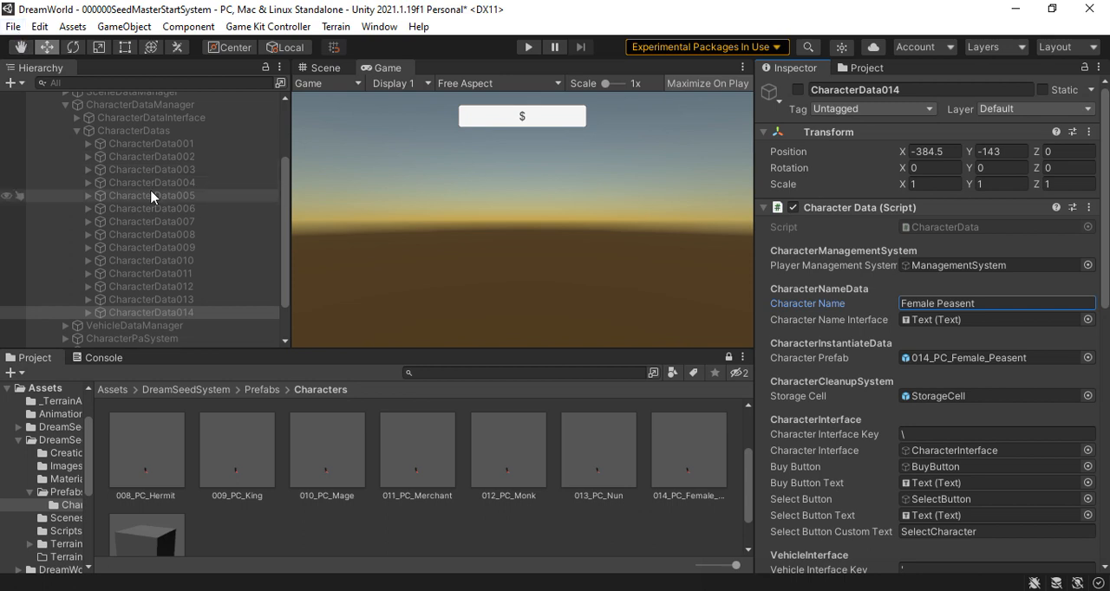
Set the size of CharacterManager's Character Selection Data array to 14
scroll(154, 198, "up", 3)
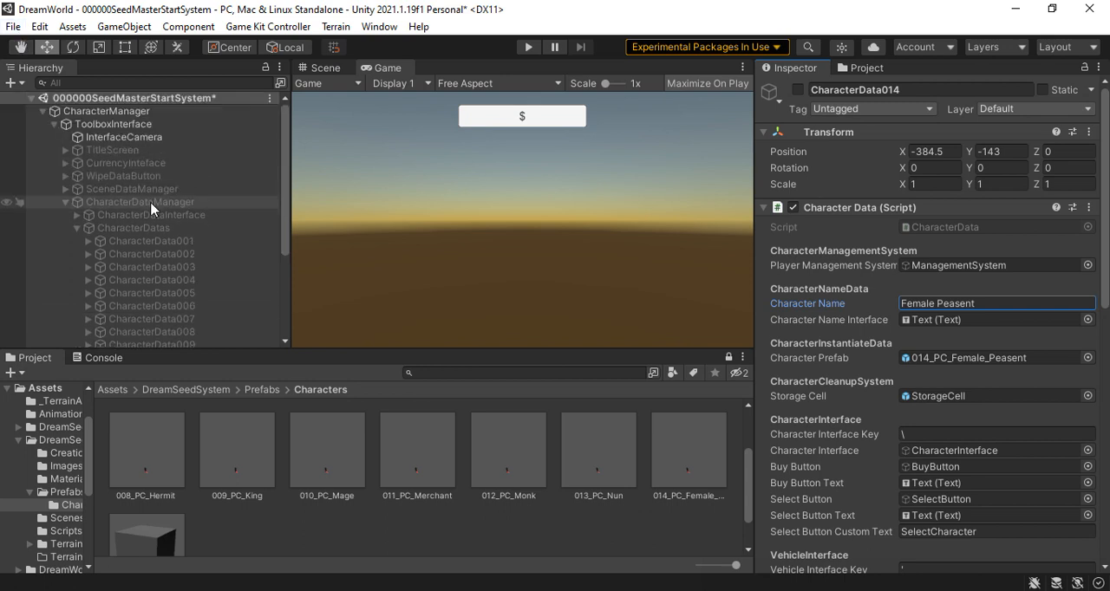
left_click(136, 114)
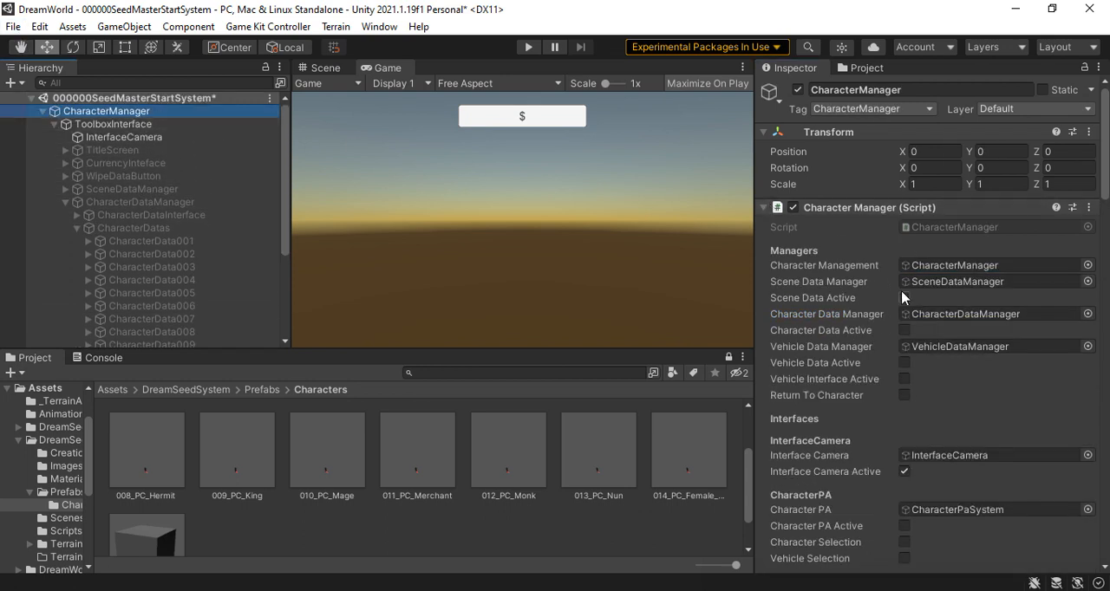
scroll(902, 304, "down", 15)
scroll(898, 338, "down", 10)
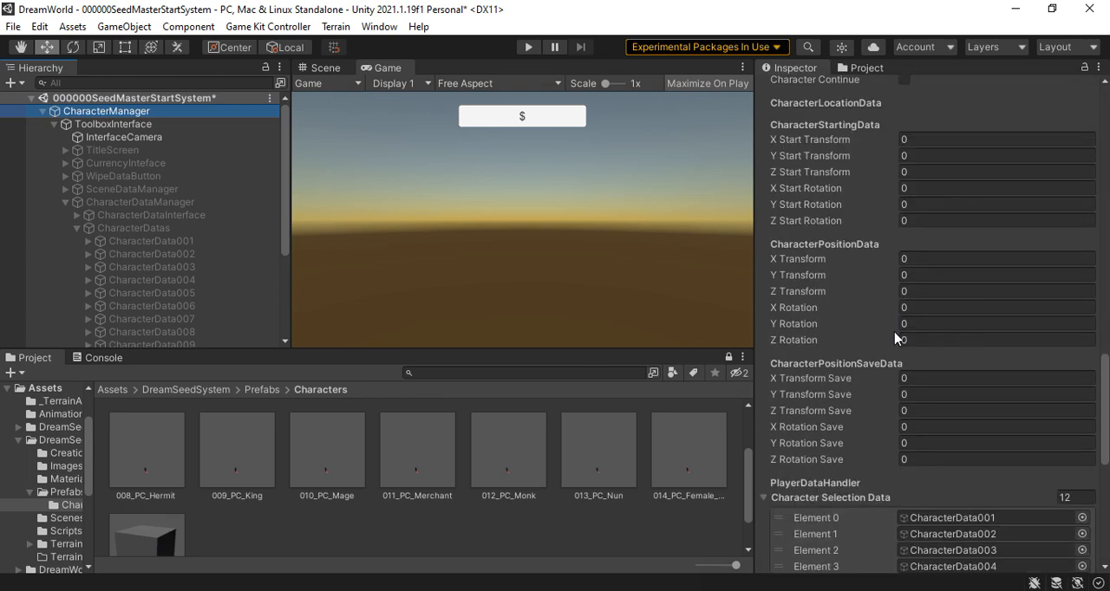
left_click(1075, 204)
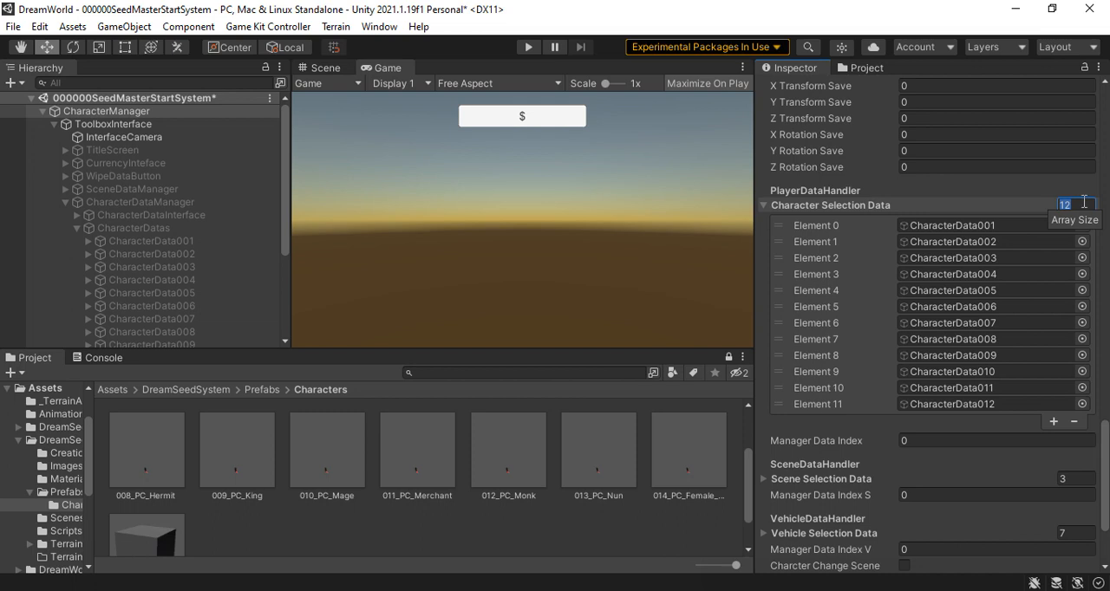
type("14")
key("Return")
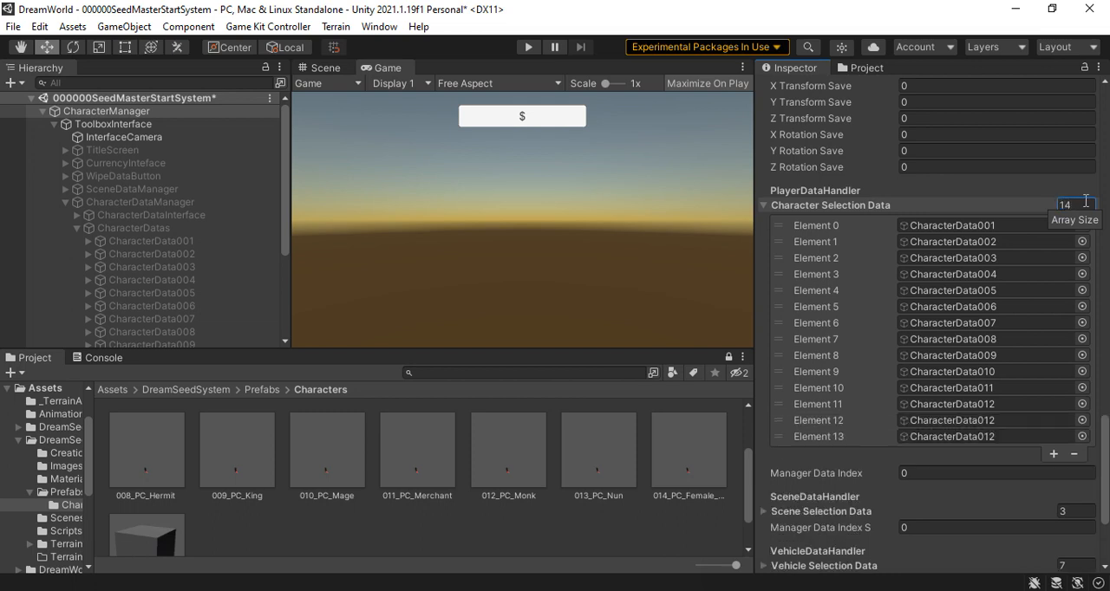
Assign CharacterData013 to Element 12 and CharacterData014 to Element 13 of the Character Selection Data array
scroll(232, 272, "down", 3)
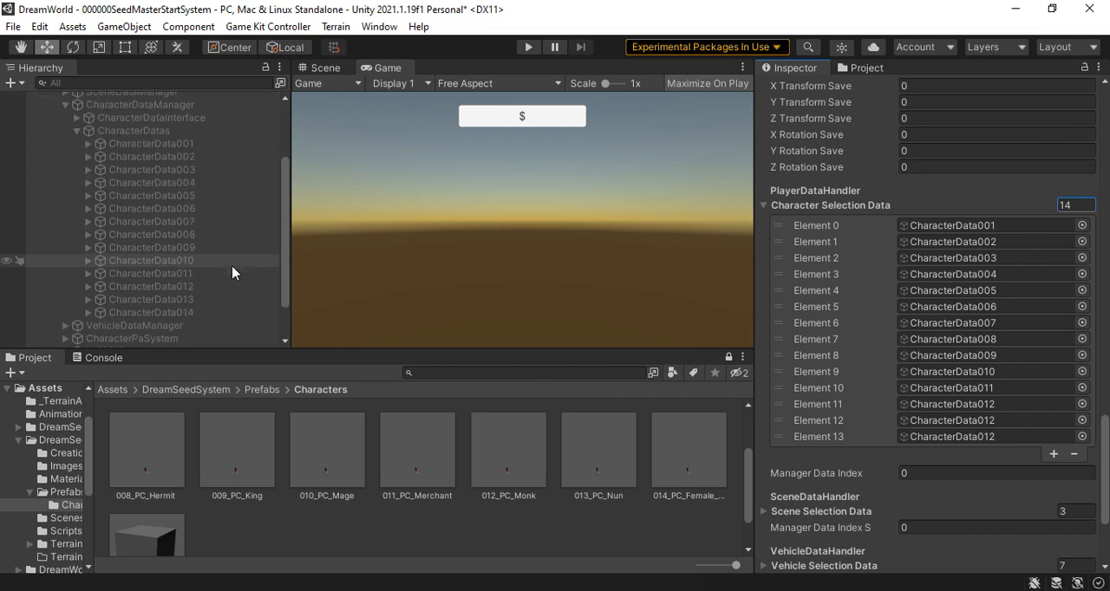
left_click_drag(164, 301, 998, 424)
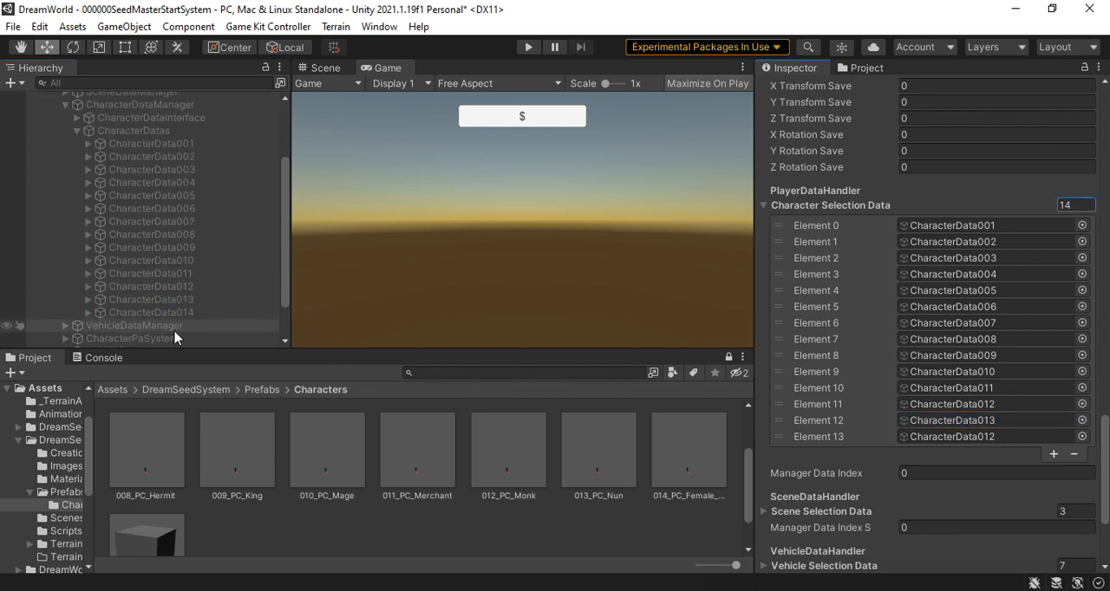
left_click_drag(179, 313, 994, 438)
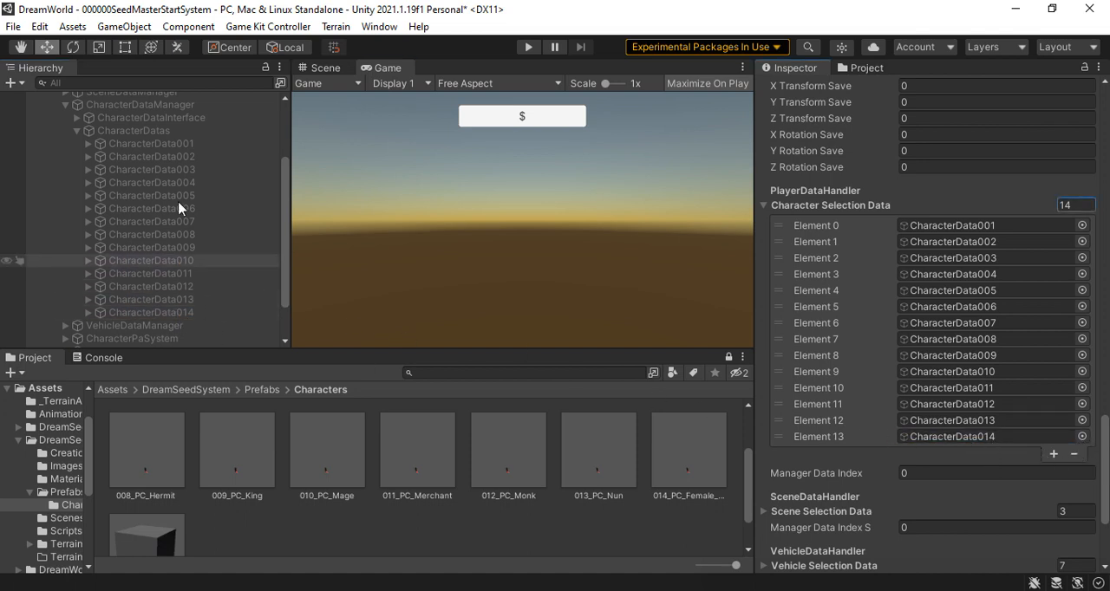
Set CharacterData013's character price to 10000
left_click(161, 301)
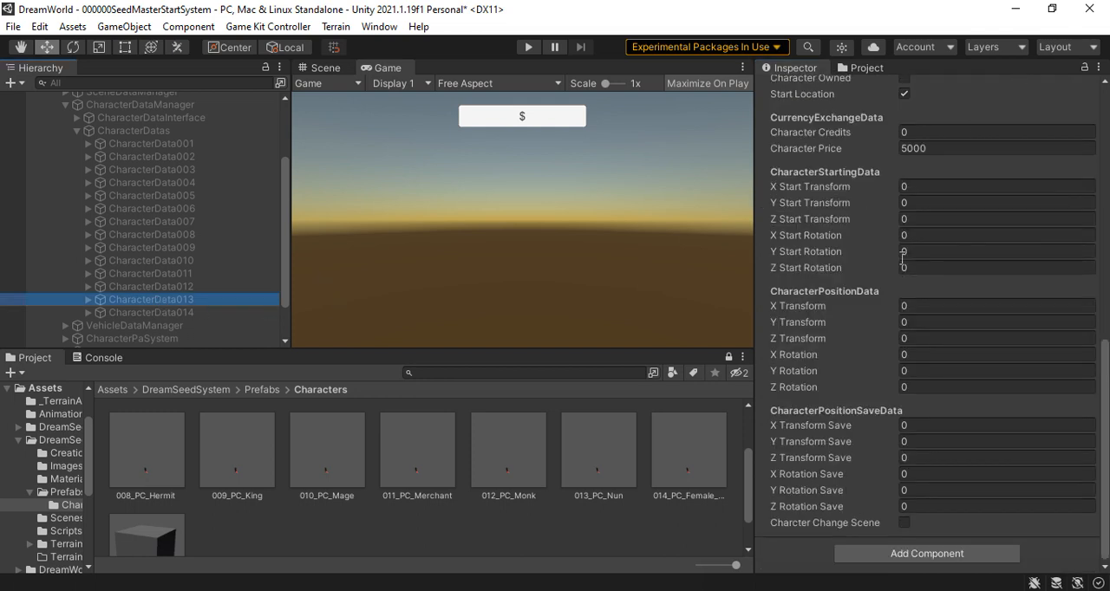
left_click(935, 150)
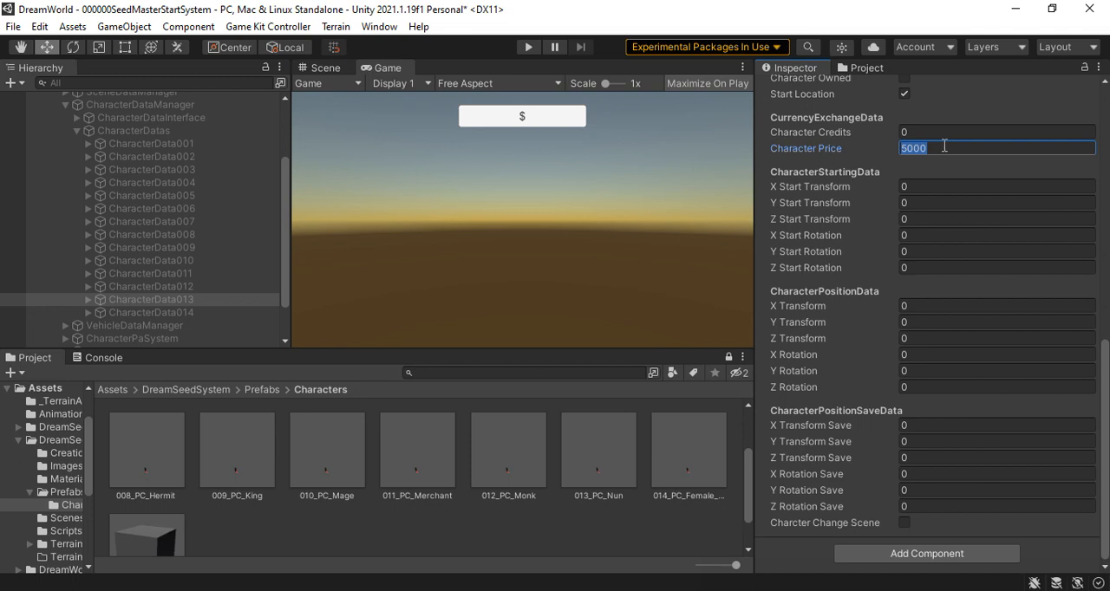
type("1")
Set CharacterData014's character price to 500
left_click(170, 314)
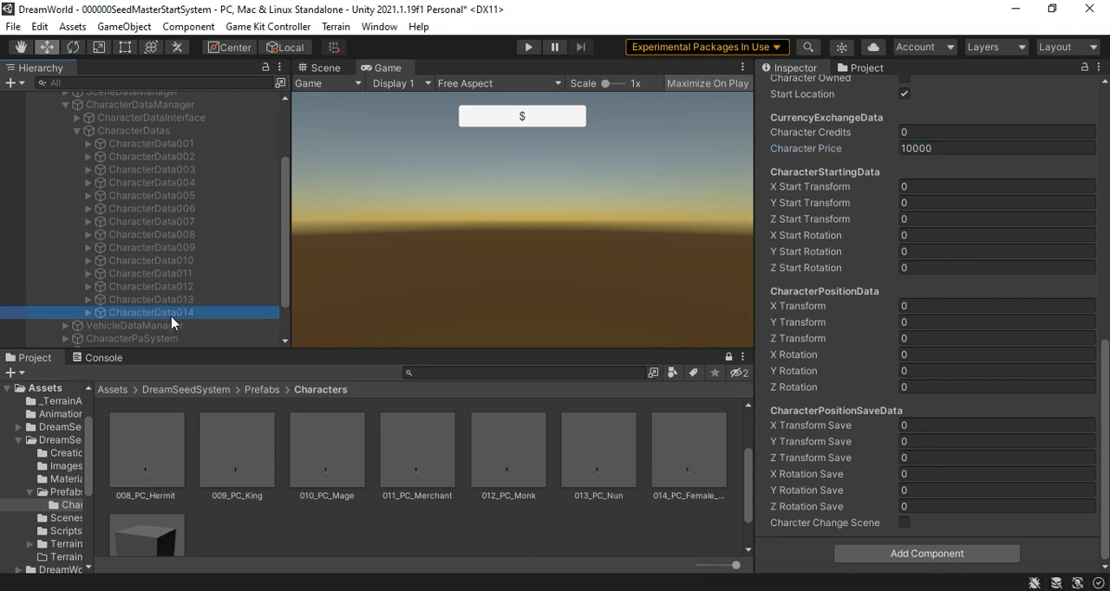
left_click(909, 203)
left_click(934, 148)
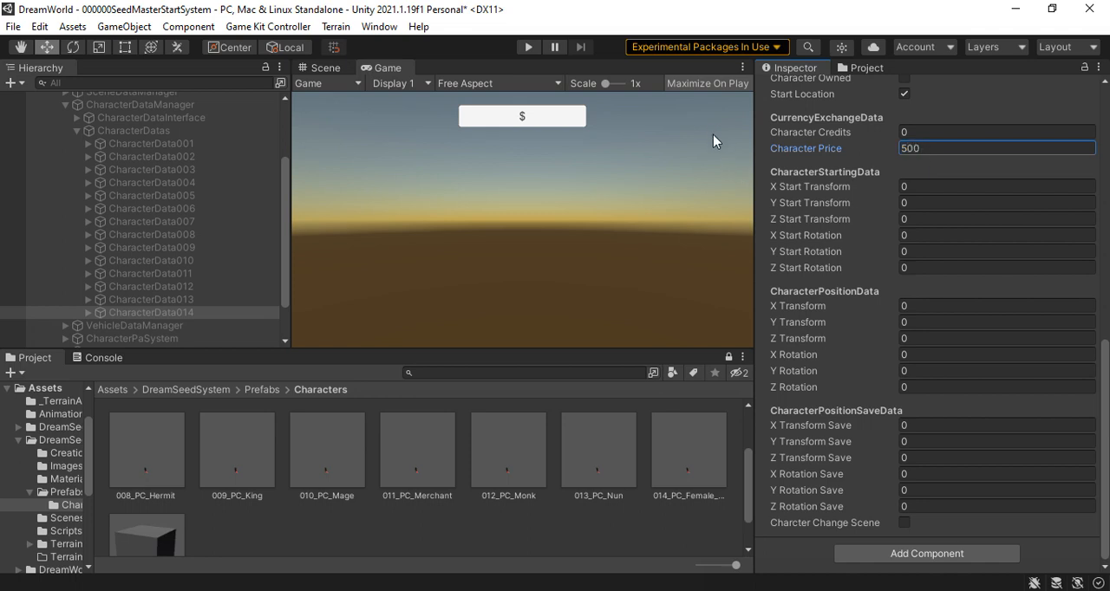
Save the SeedMasterStartSystem scene and run it in play mode
scroll(139, 164, "up", 3)
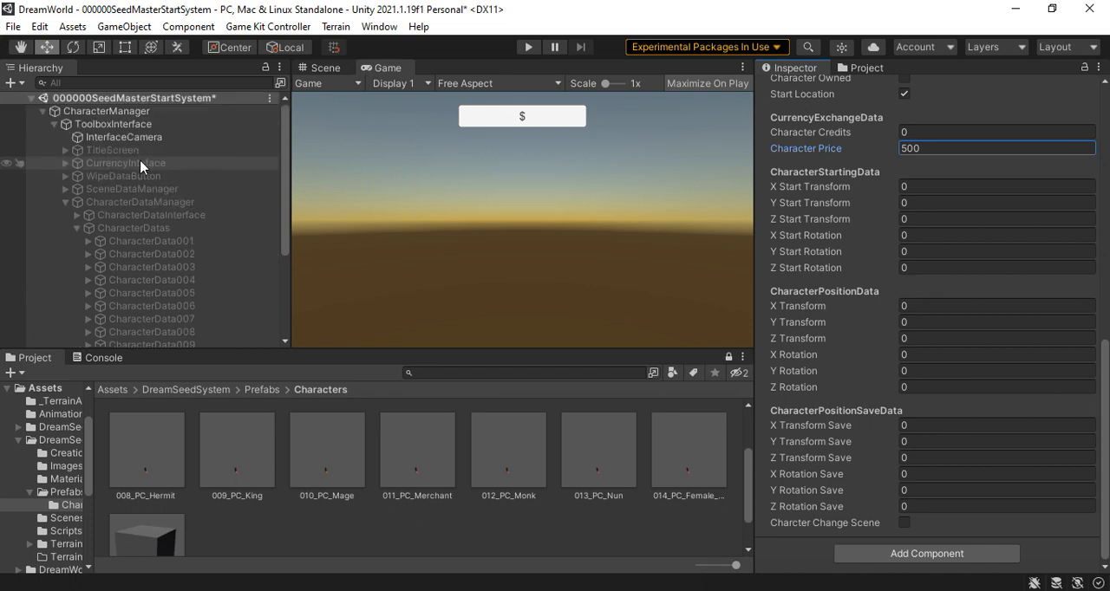
left_click(14, 26)
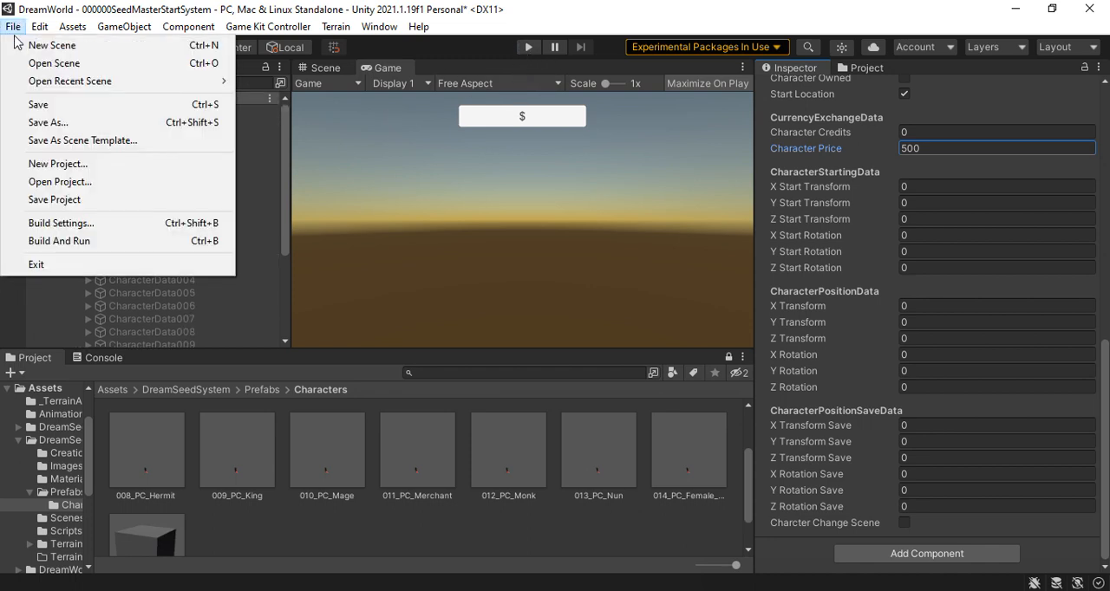
left_click(55, 110)
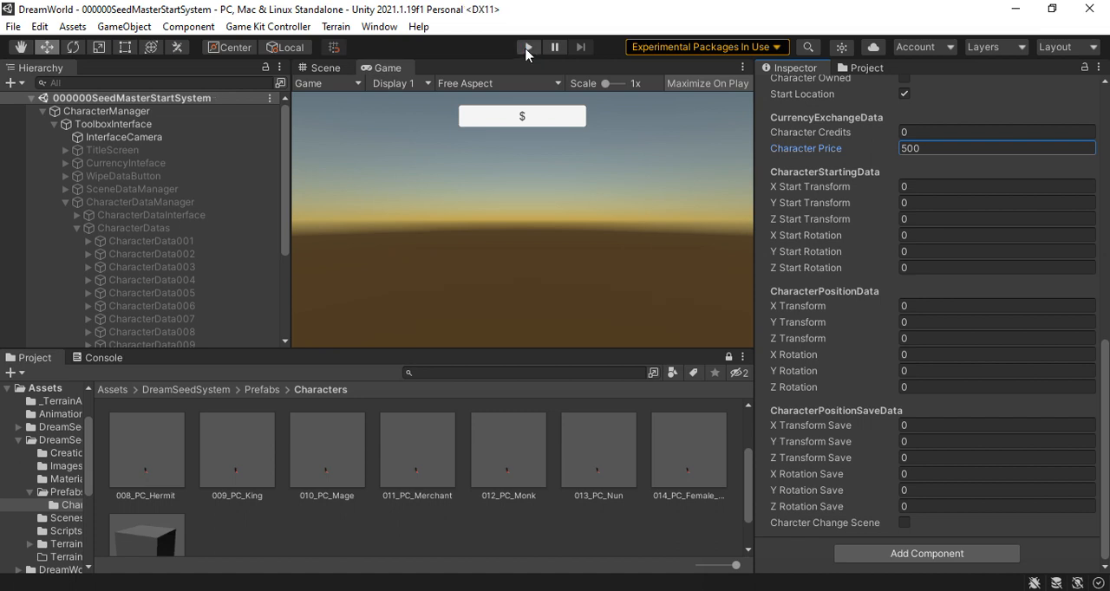
left_click(527, 50)
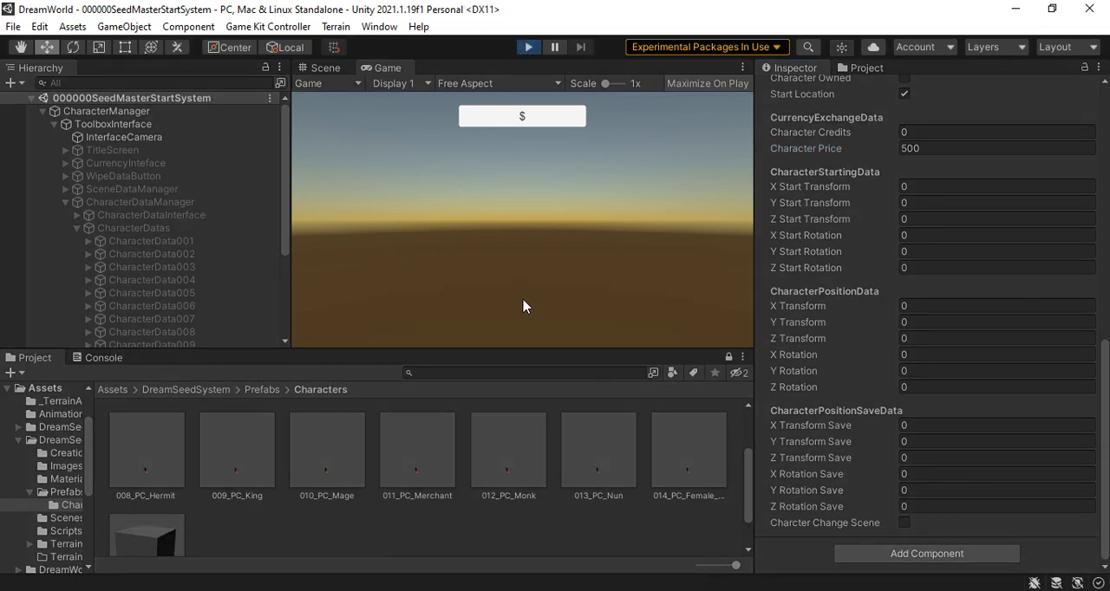
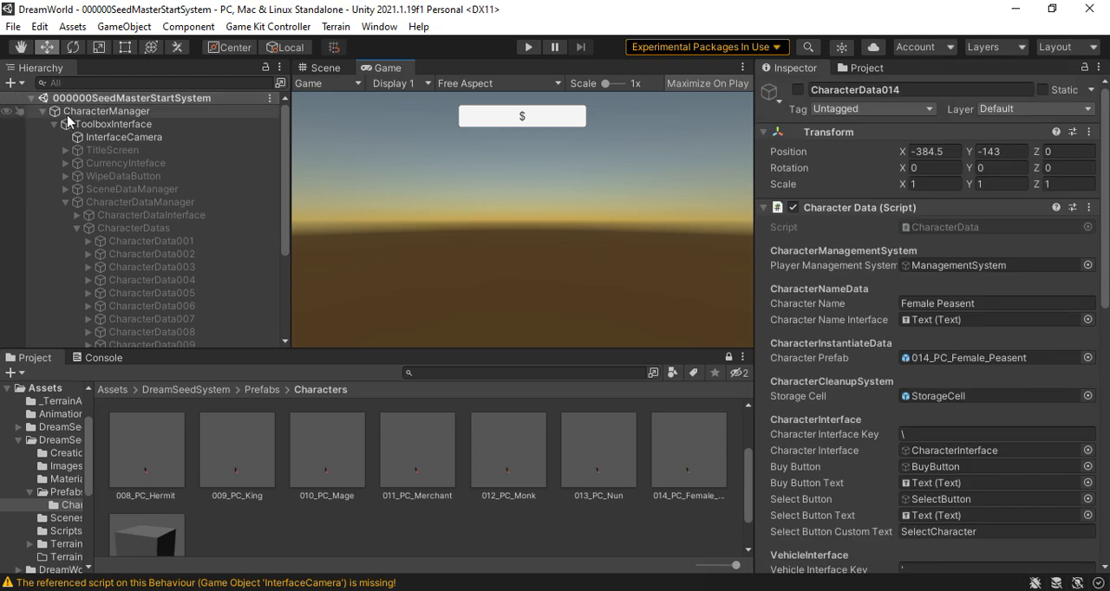
Check the CharacterManager's credits settings and activate the WipeDataButton object under ToolboxInterface
left_click(73, 113)
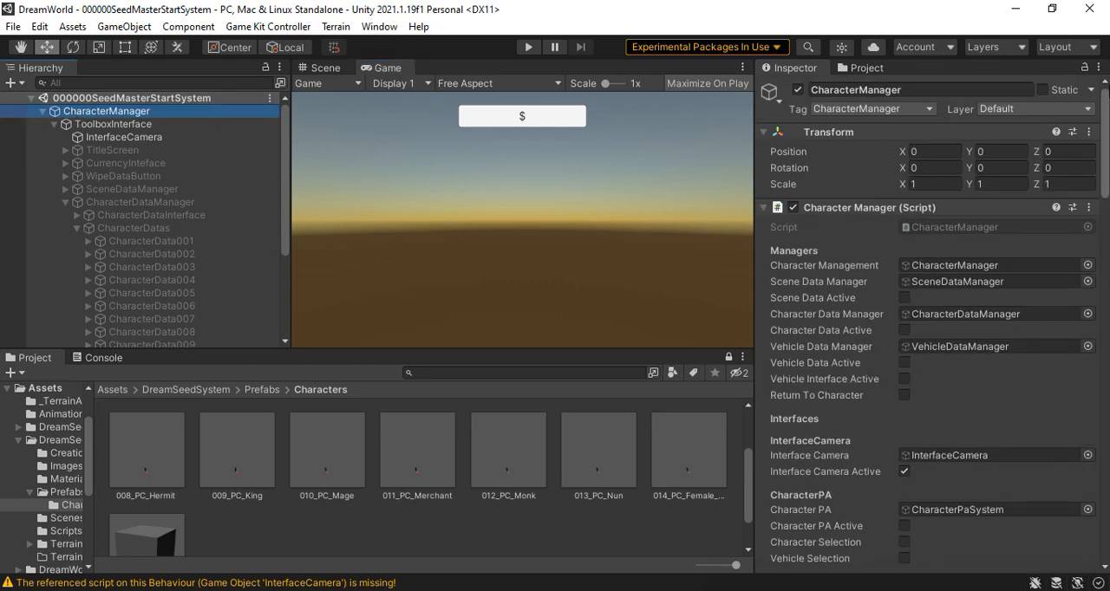
scroll(830, 453, "down", 10)
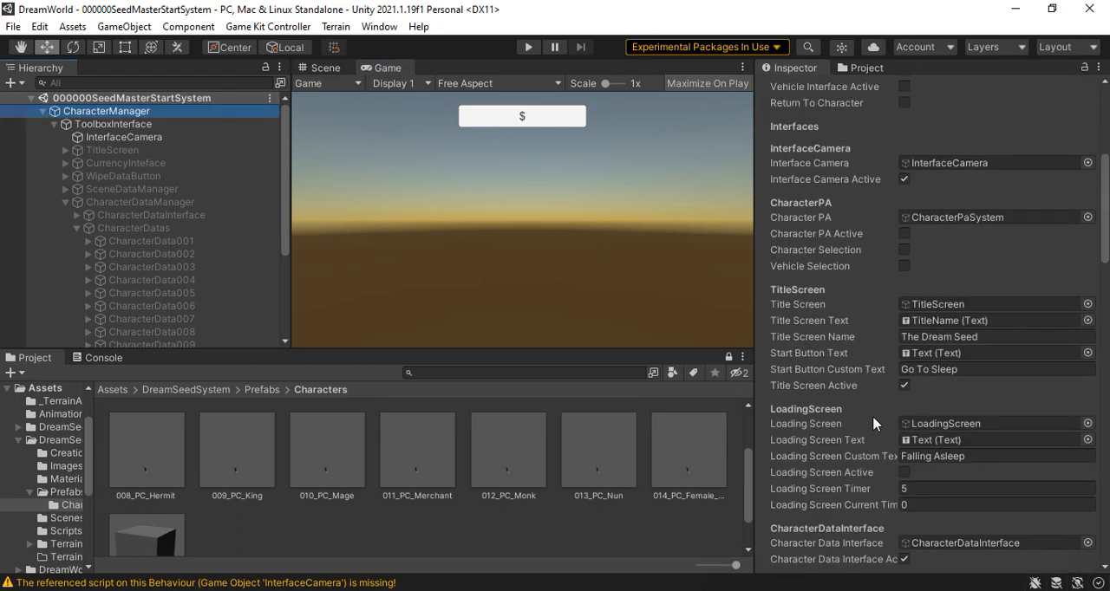
scroll(883, 420, "down", 8)
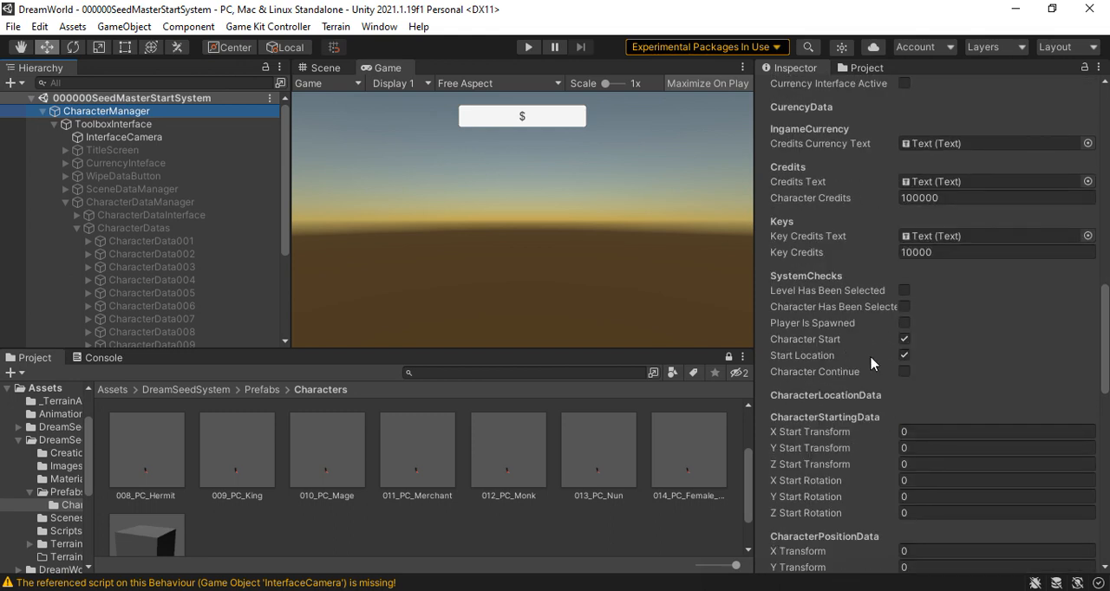
scroll(871, 364, "up", 8)
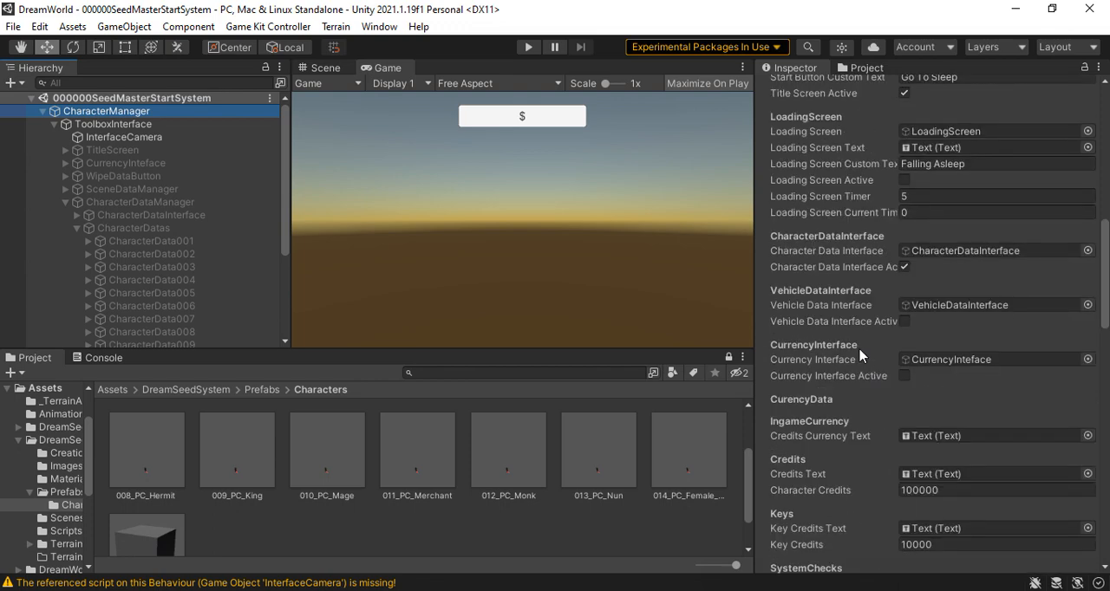
scroll(859, 354, "up", 8)
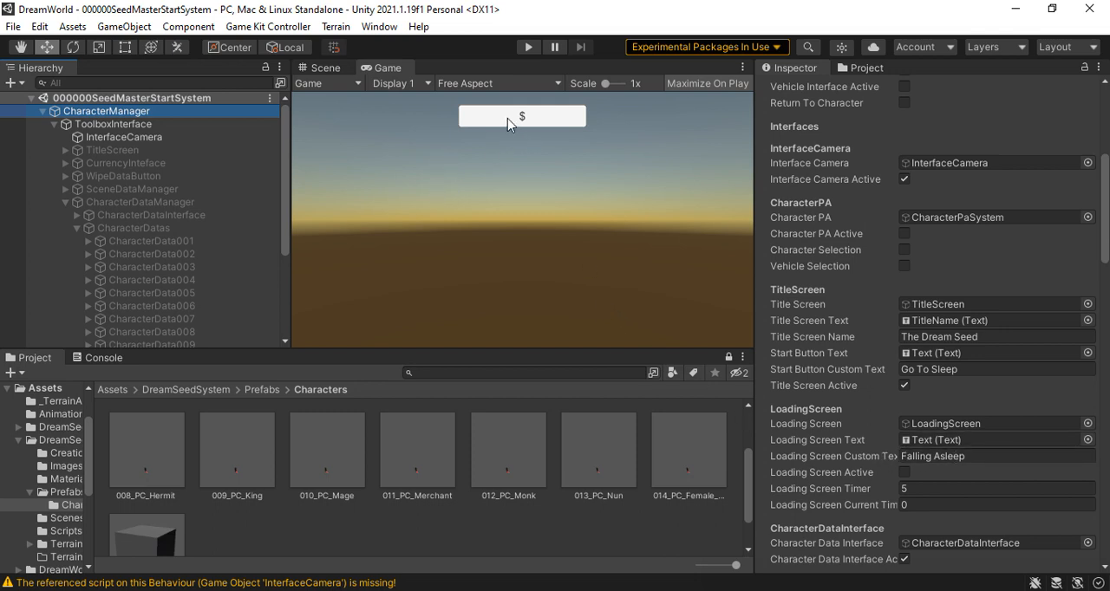
left_click(106, 178)
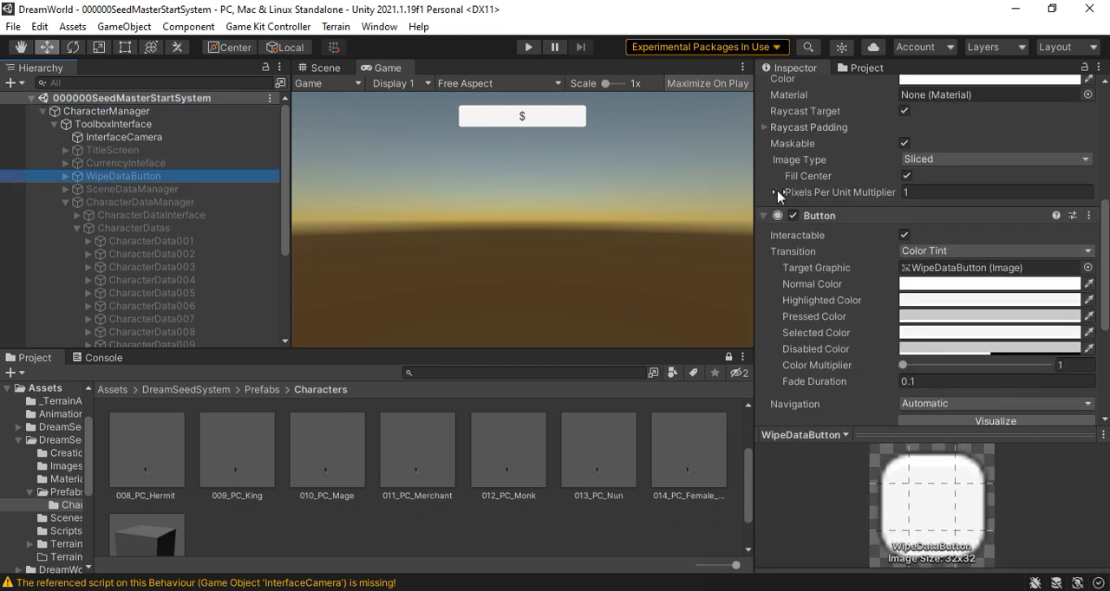
scroll(873, 221, "up", 5)
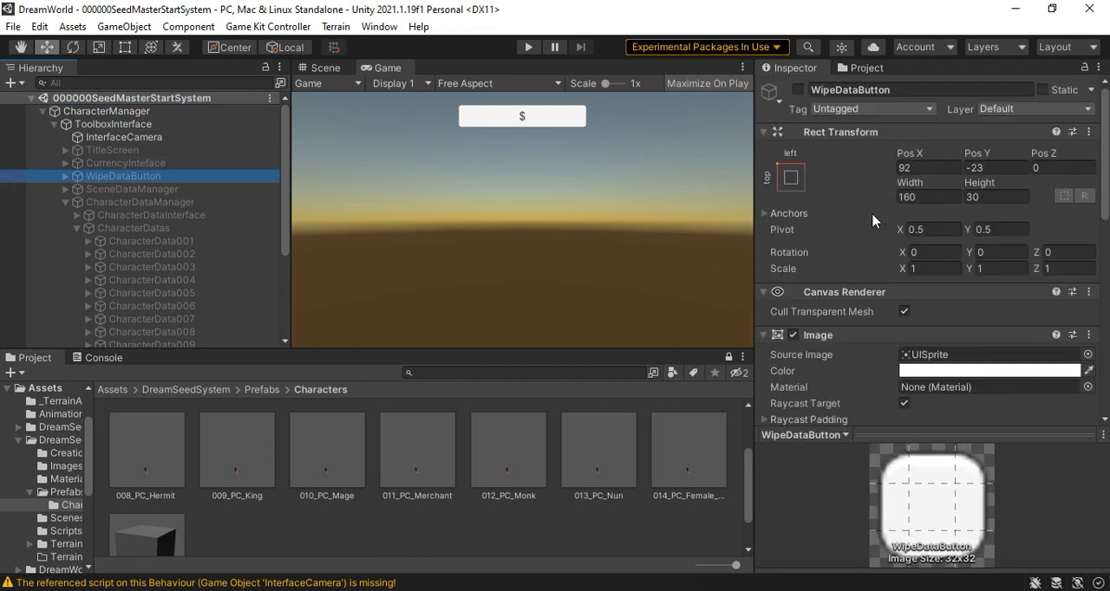
left_click(798, 90)
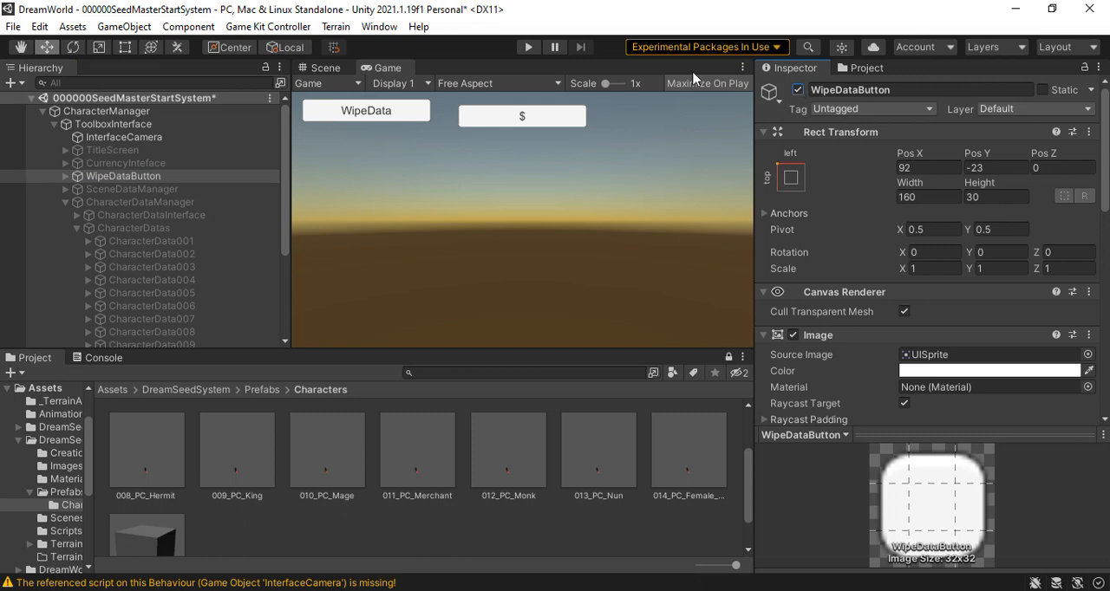
Wipe the saved game data in a short play mode session and deactivate the WipeDataButton object
left_click(527, 47)
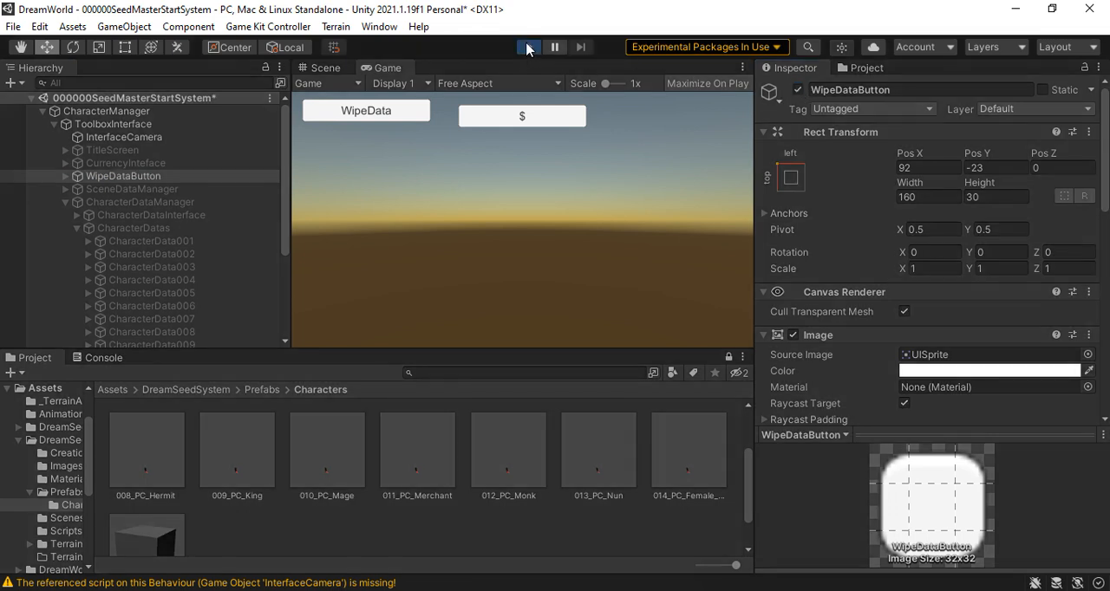
left_click(376, 116)
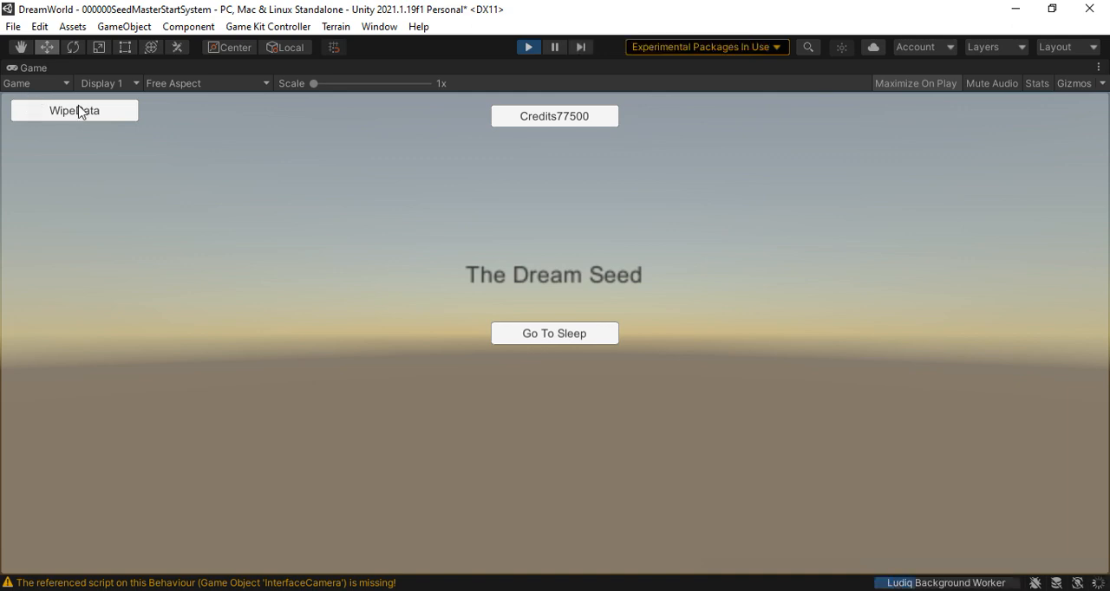
left_click(83, 112)
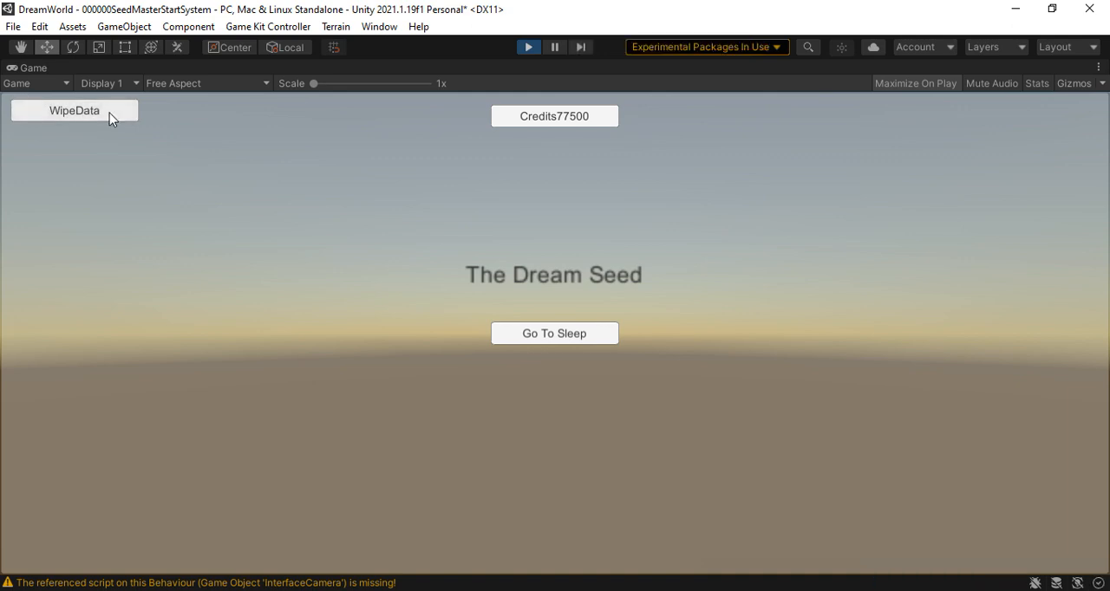
left_click(531, 49)
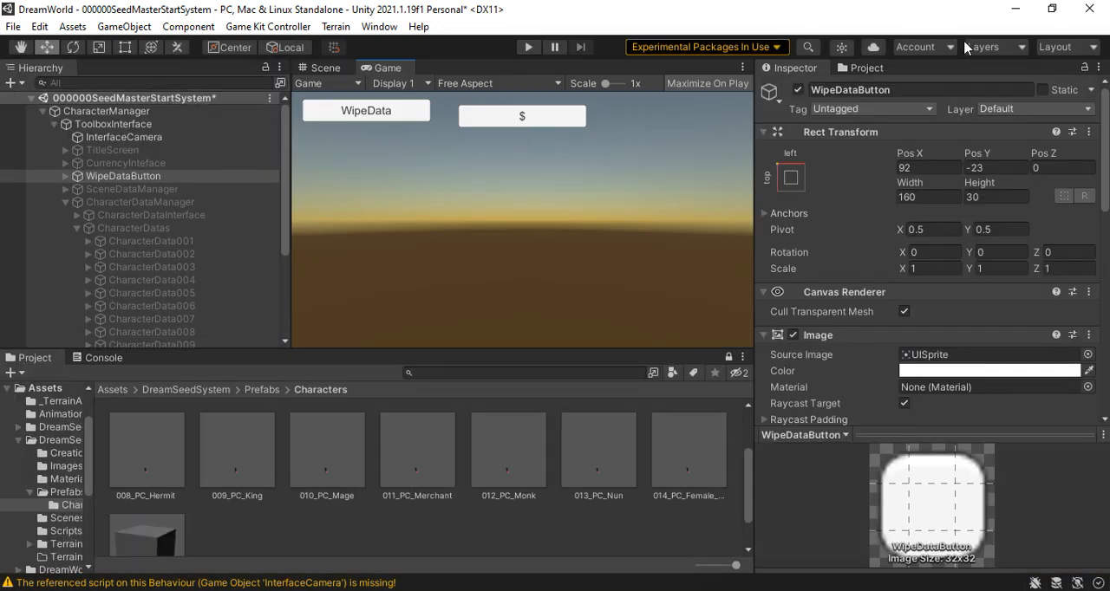
left_click(797, 90)
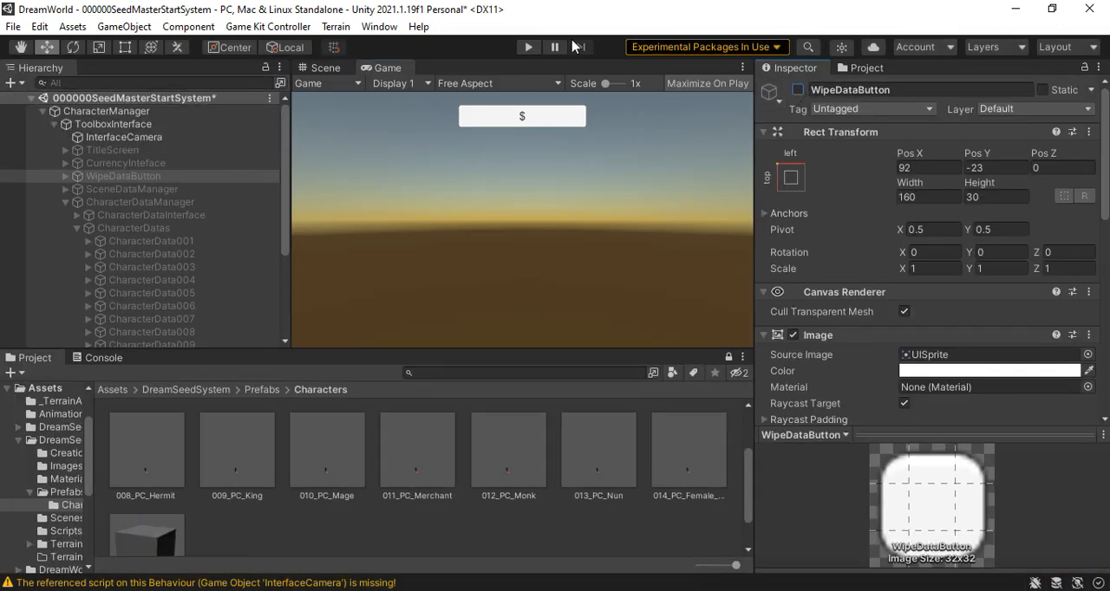
Run the scene in play mode, buy stage1 permanently with keys and enter it
left_click(527, 48)
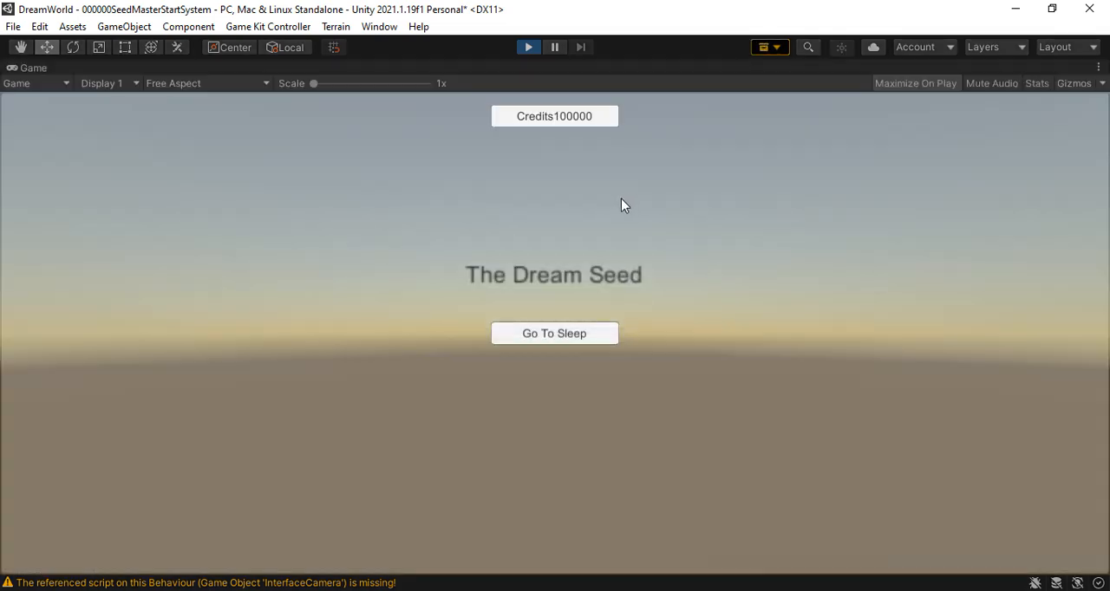
left_click(526, 336)
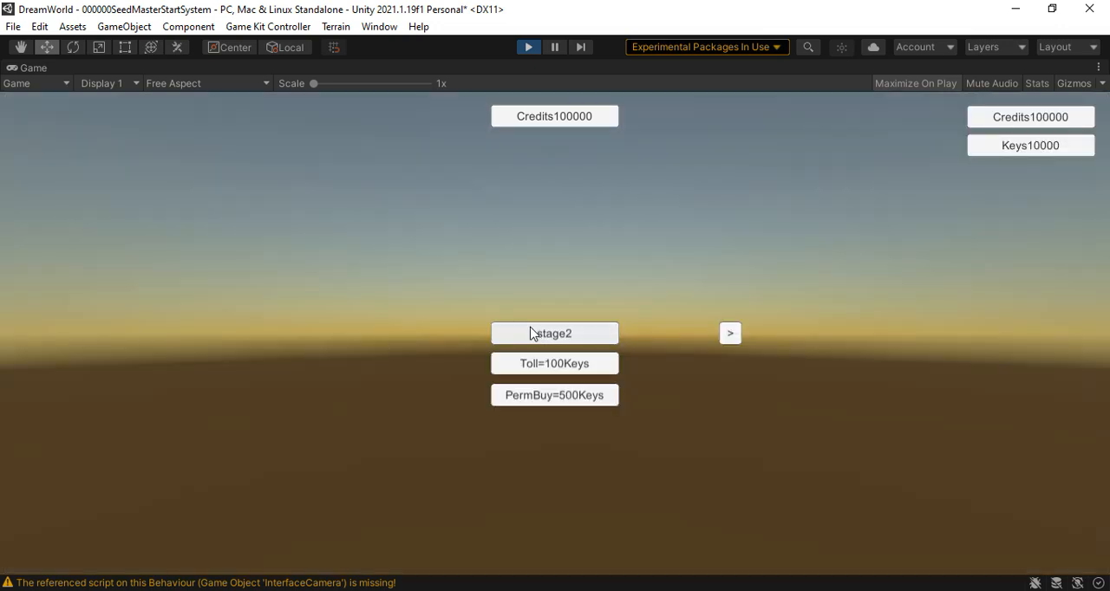
left_click(728, 337)
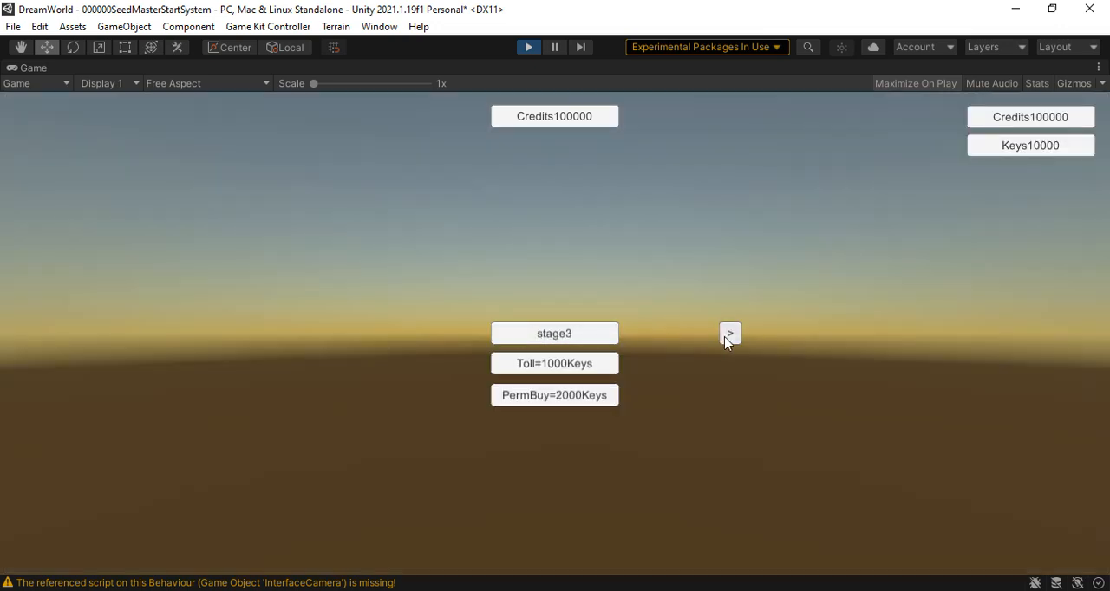
left_click(571, 404)
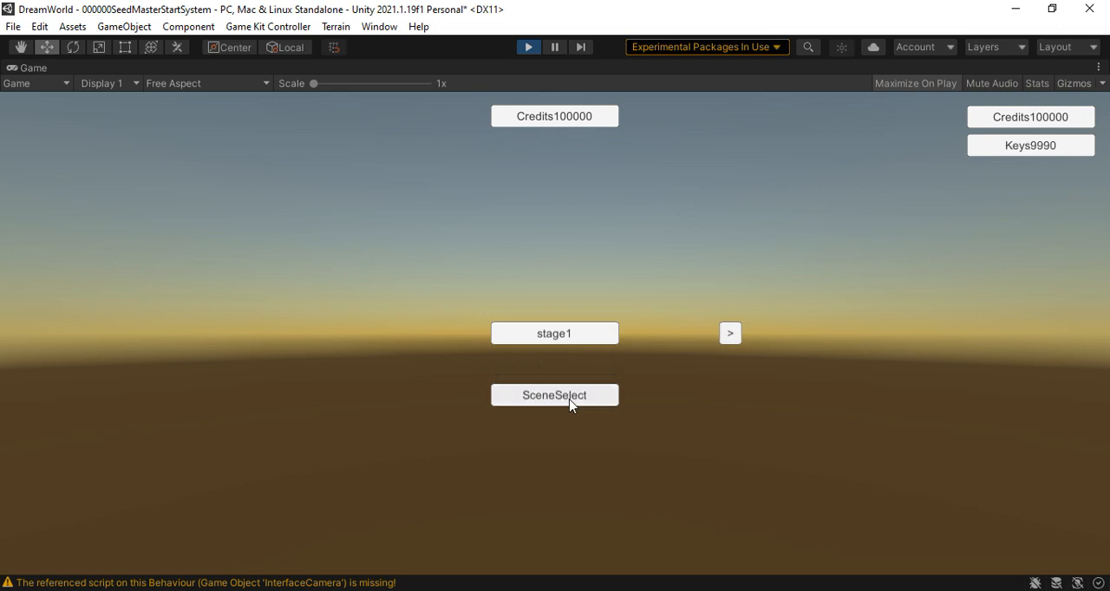
left_click(569, 396)
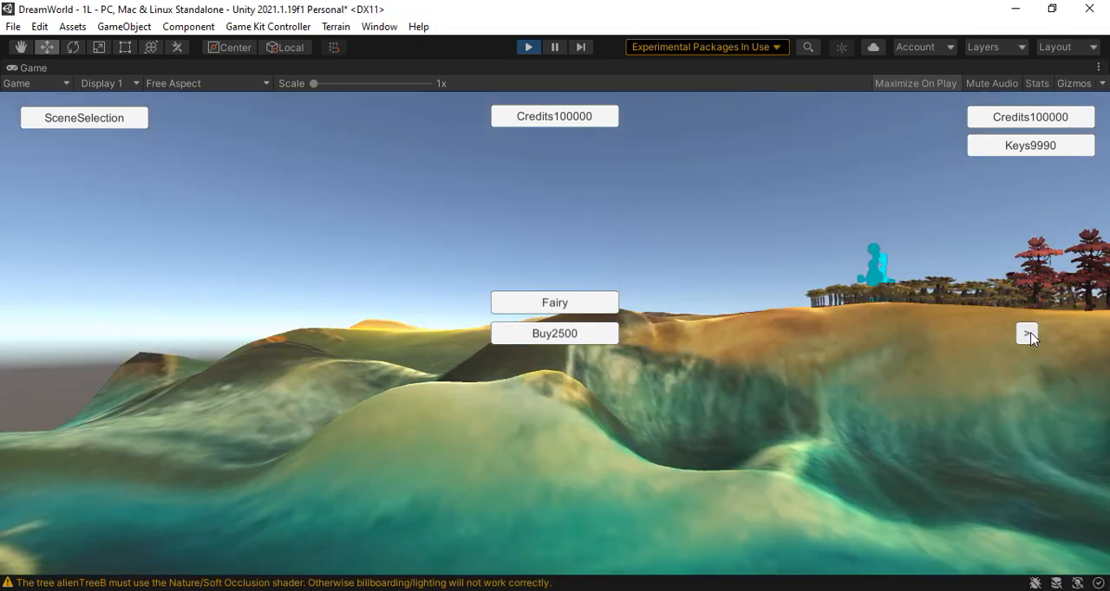
Browse the character selection to the Nun, buy her for 10000 credits and select her as the playable character
left_click(1028, 335)
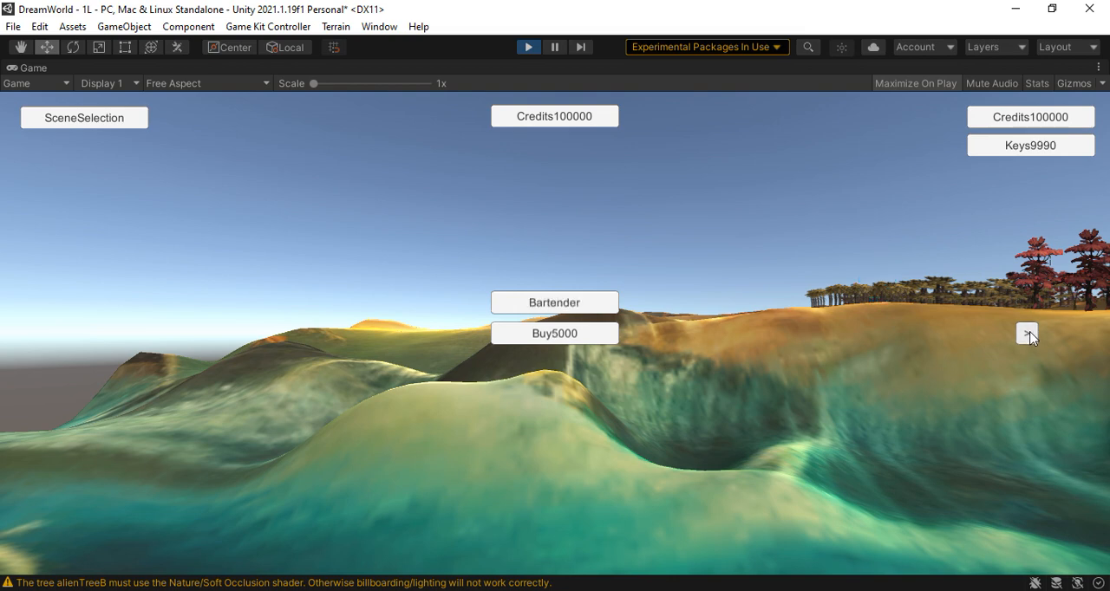
left_click(1028, 335)
left_click(1029, 335)
left_click(1029, 335)
left_click(1029, 334)
left_click(1029, 335)
left_click(1029, 335)
left_click(1028, 335)
left_click(1027, 335)
left_click(1028, 334)
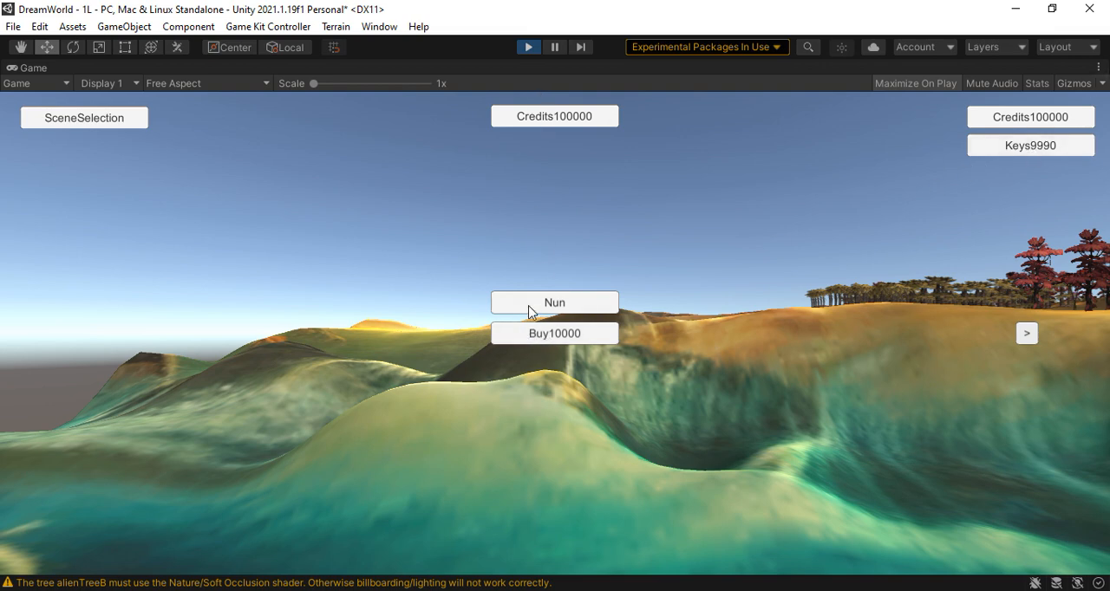
left_click(570, 339)
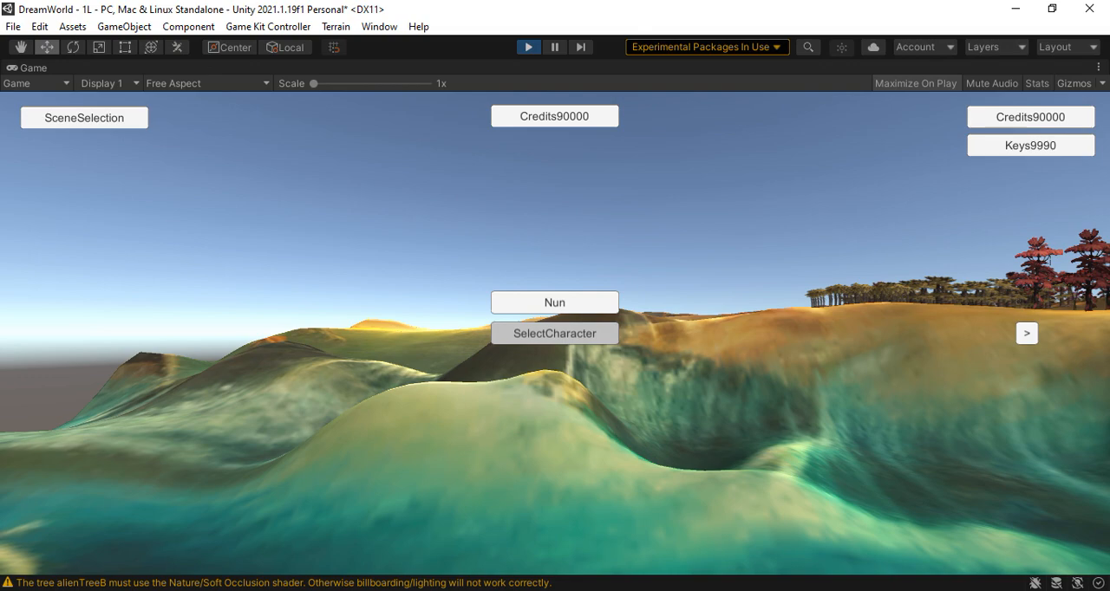
left_click(555, 333)
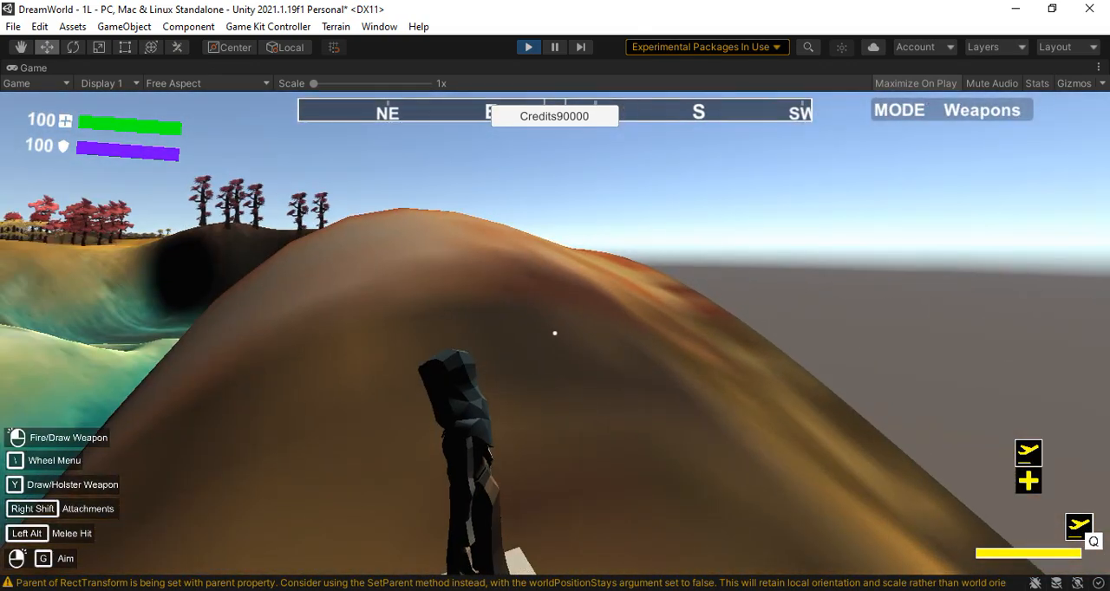
Run and jump with the Nun across the hills and through the trees of stage1 to test her movement
key("w")
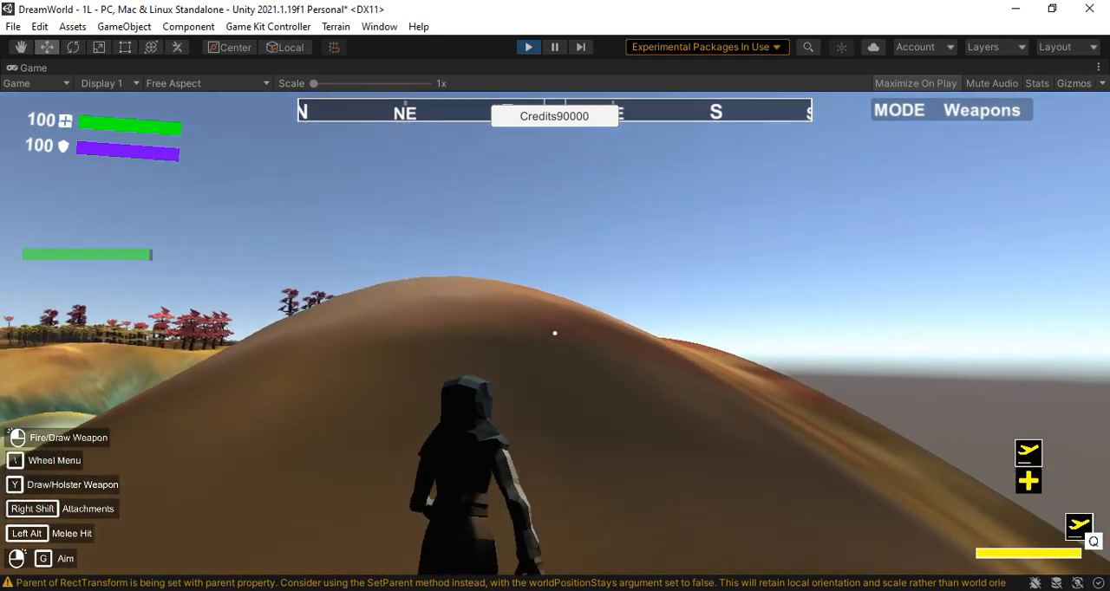
key("shift+w")
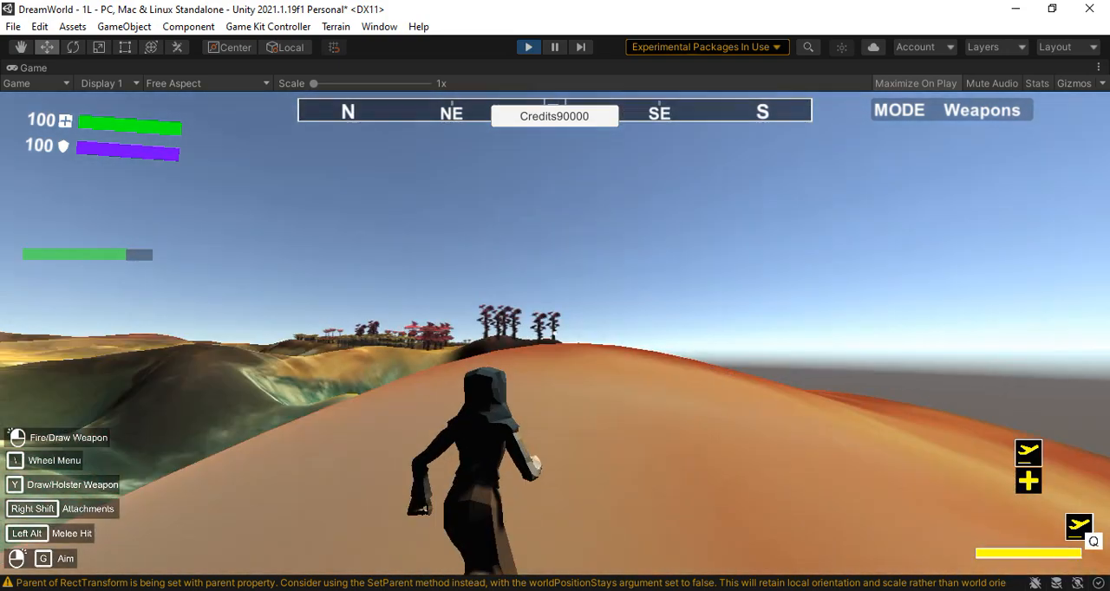
key("shift+w")
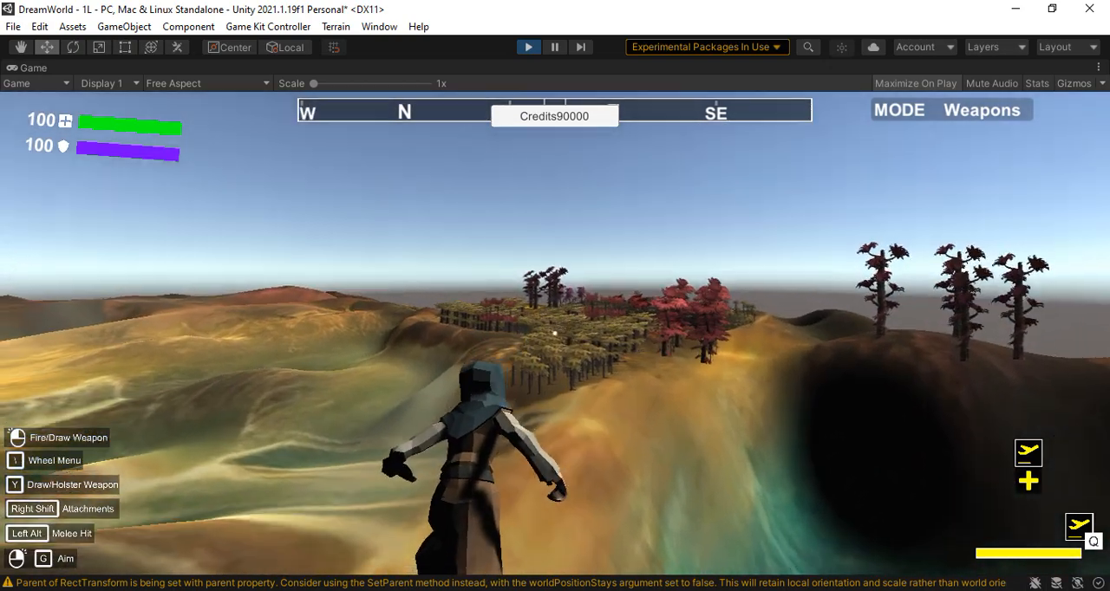
key("w")
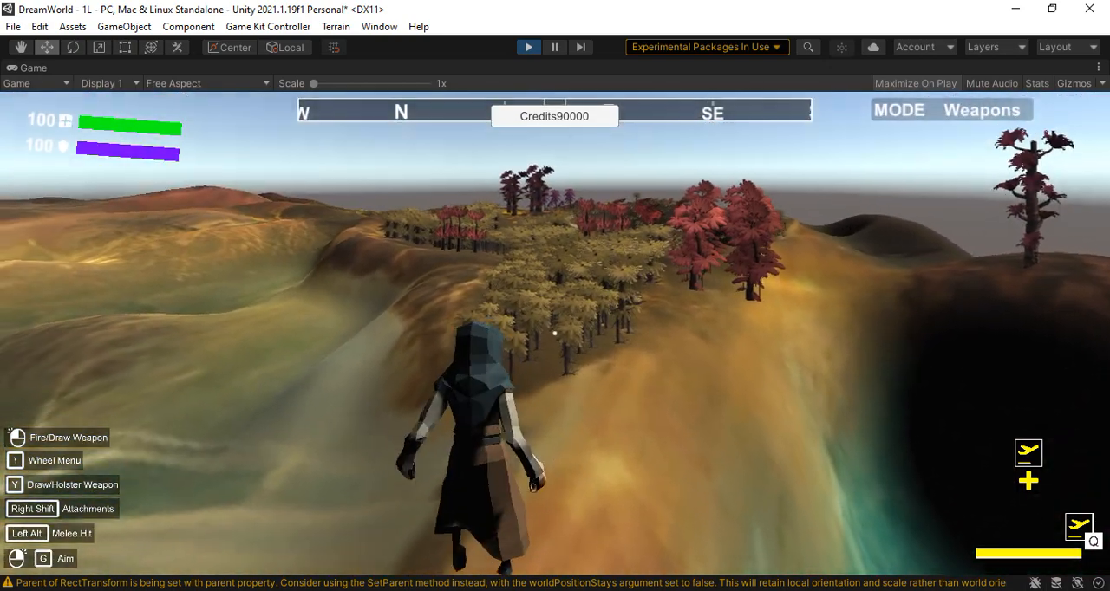
key("w")
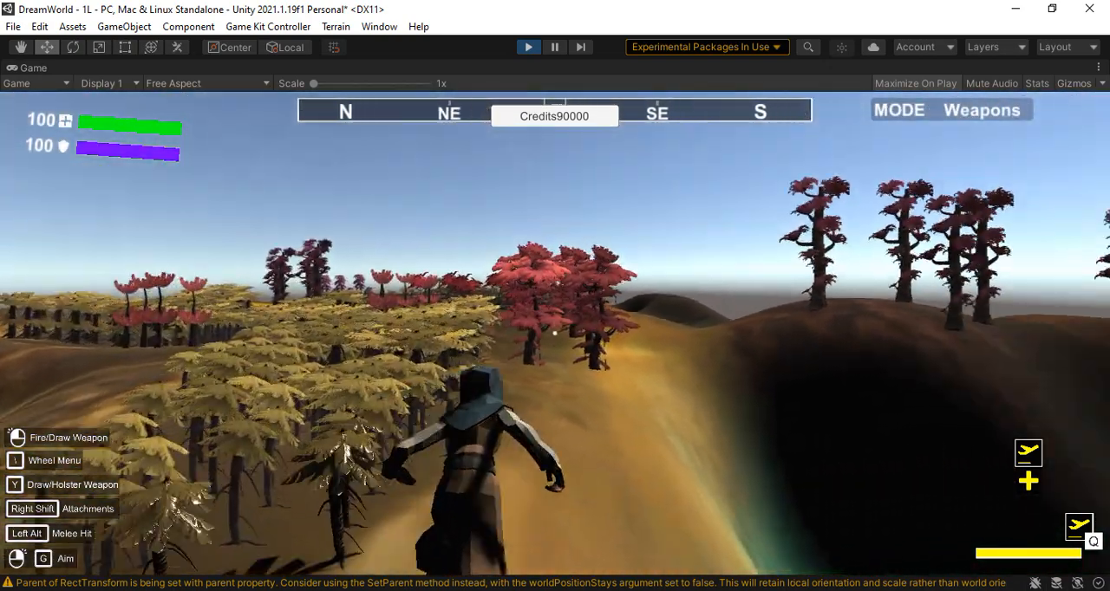
key("w")
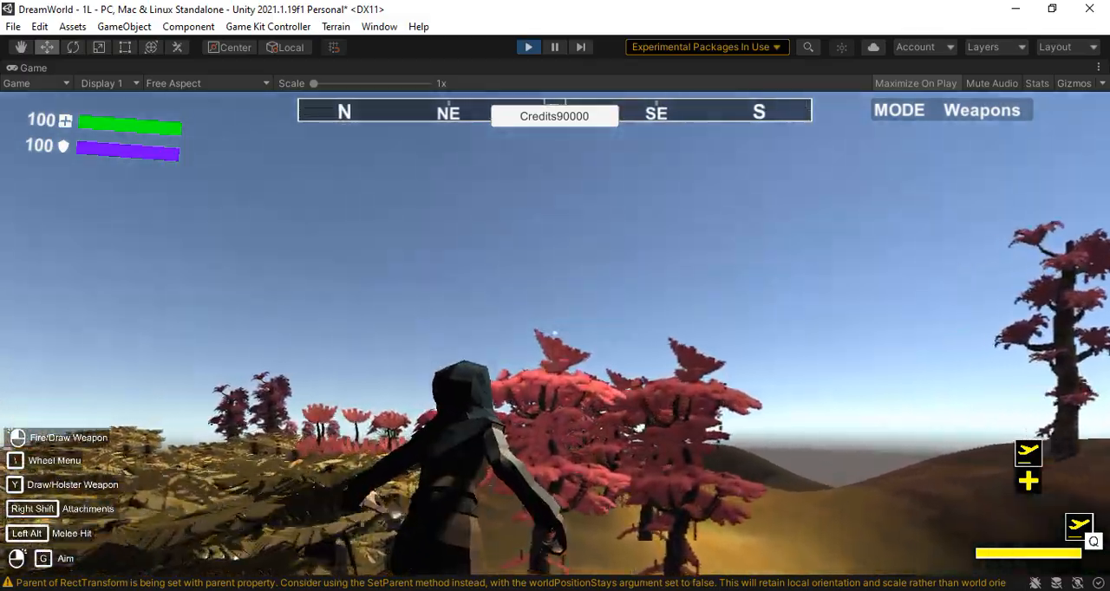
key("w")
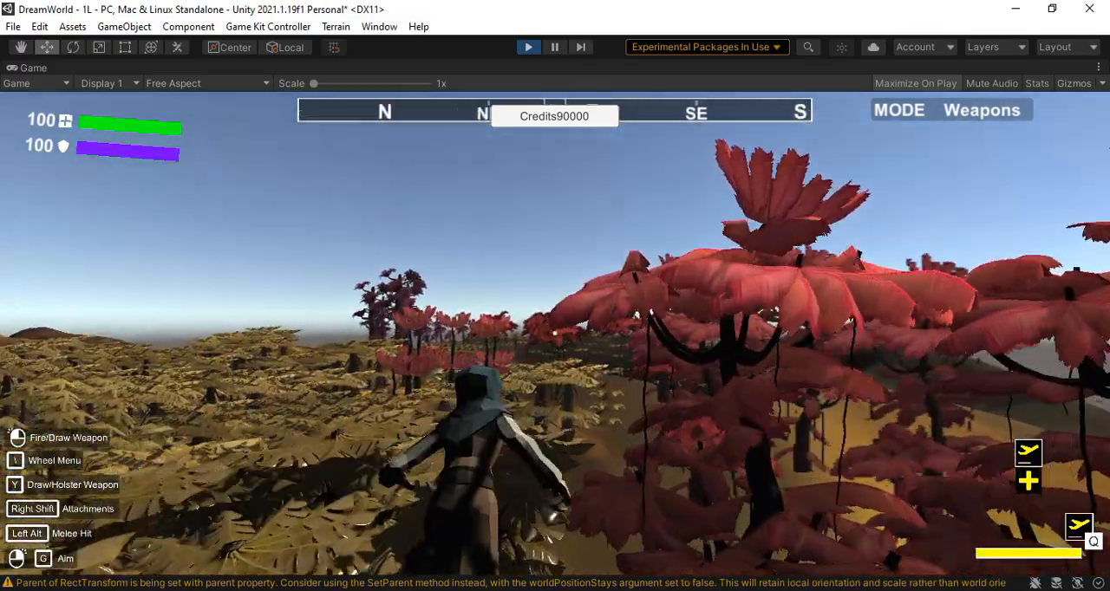
key("w")
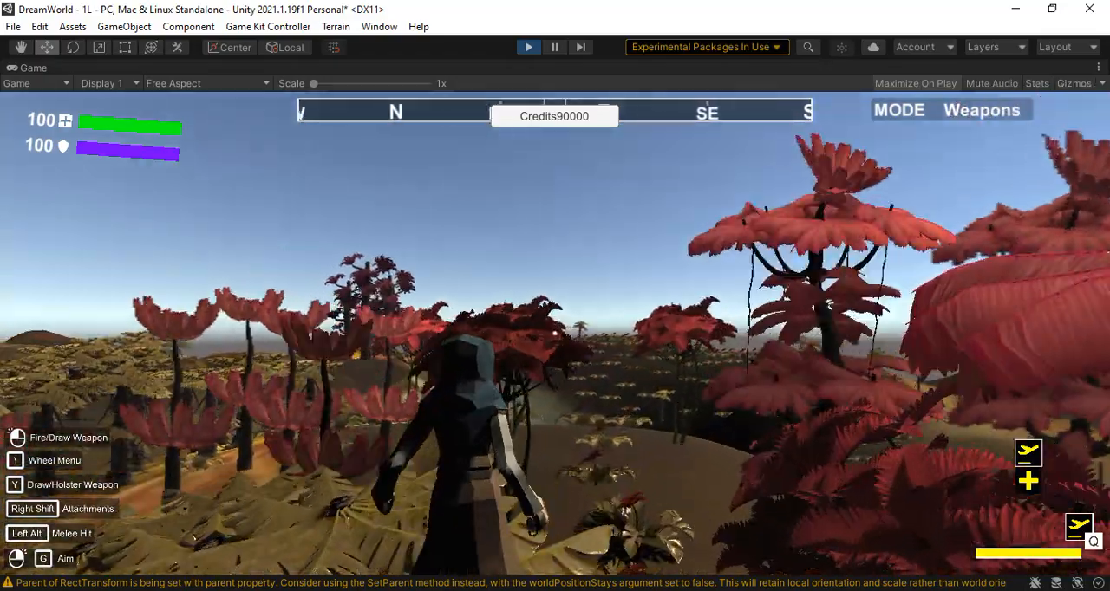
key("w")
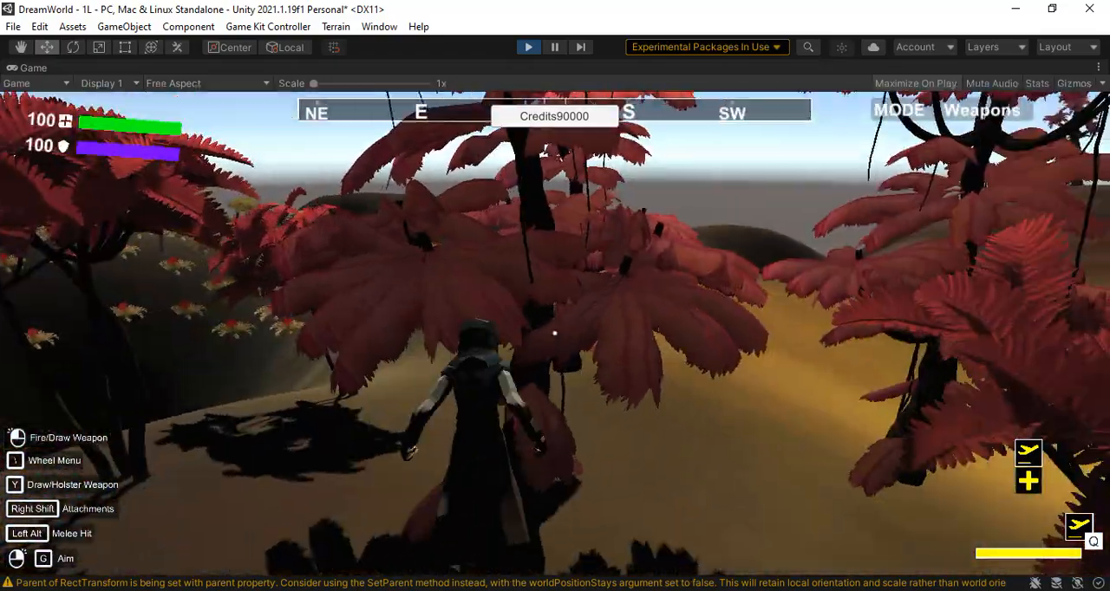
key("w")
key("w")
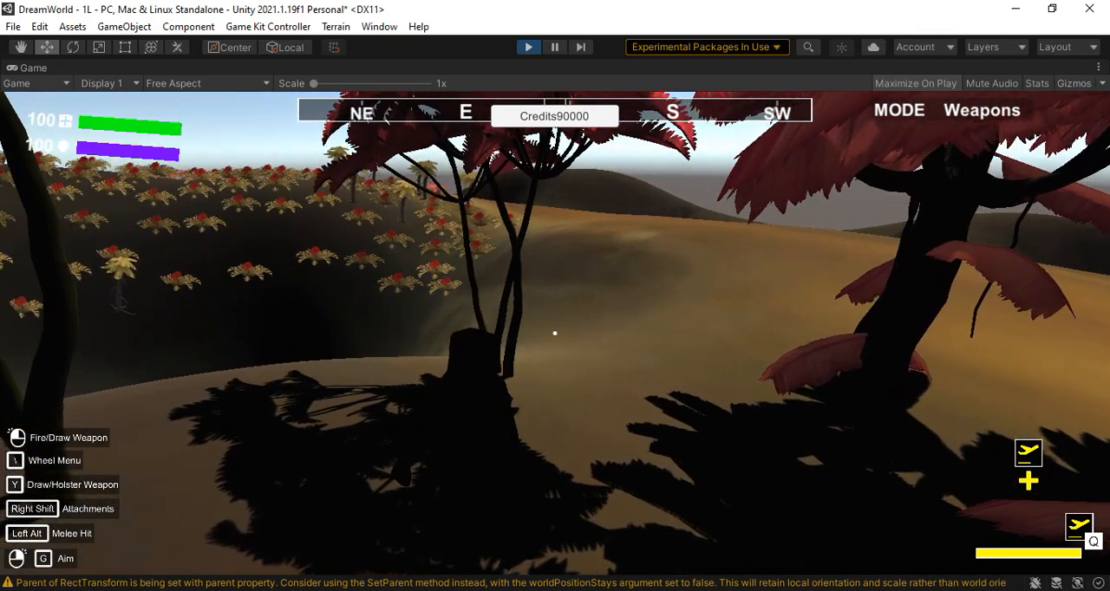
key("w")
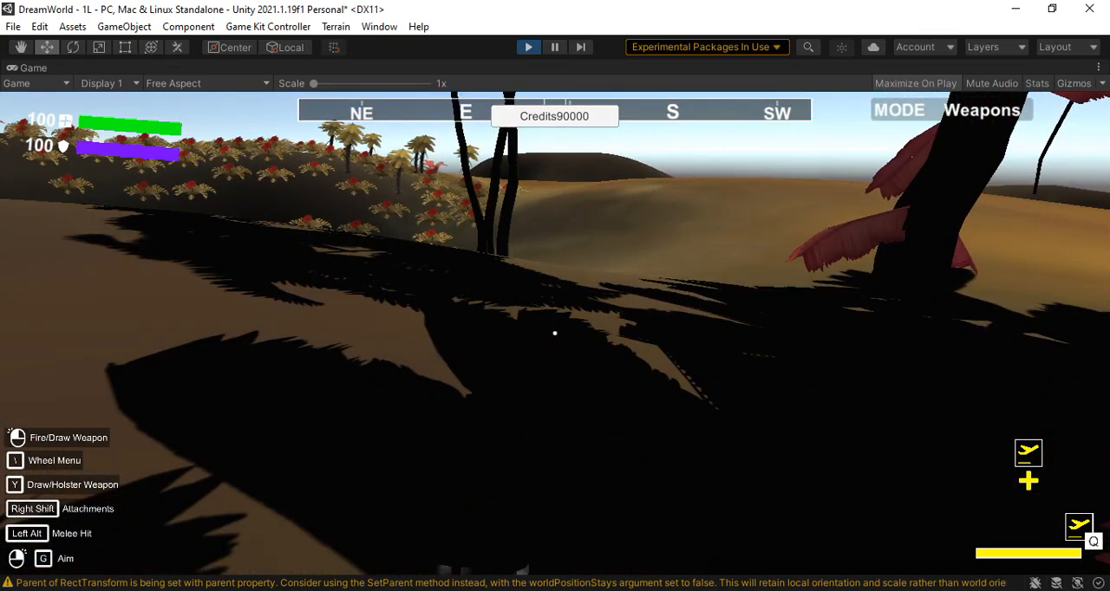
key("w")
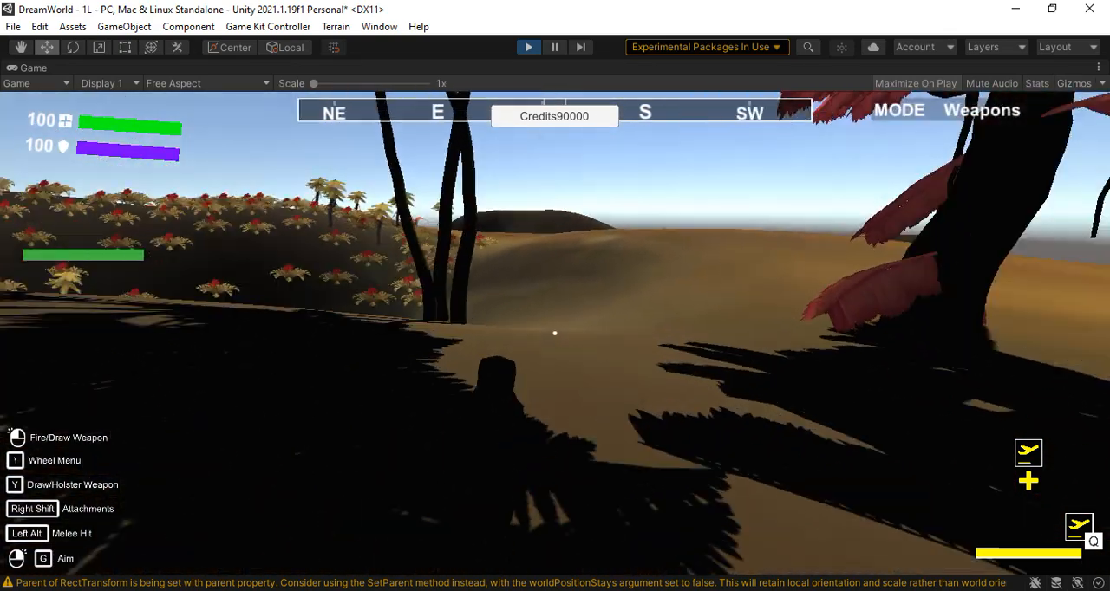
key("w")
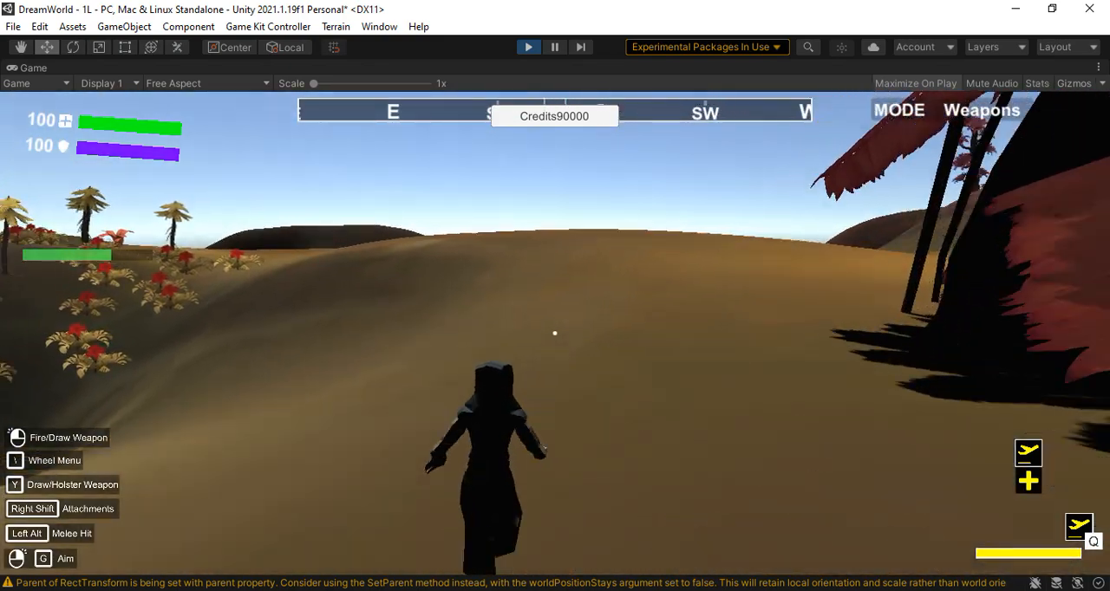
key("w")
key("space")
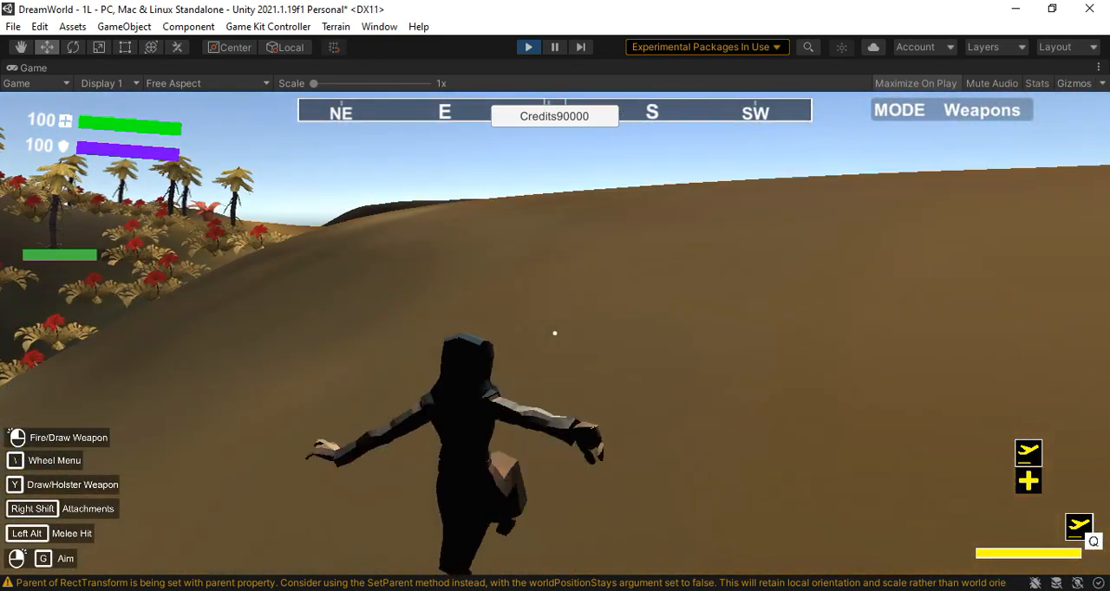
key("w")
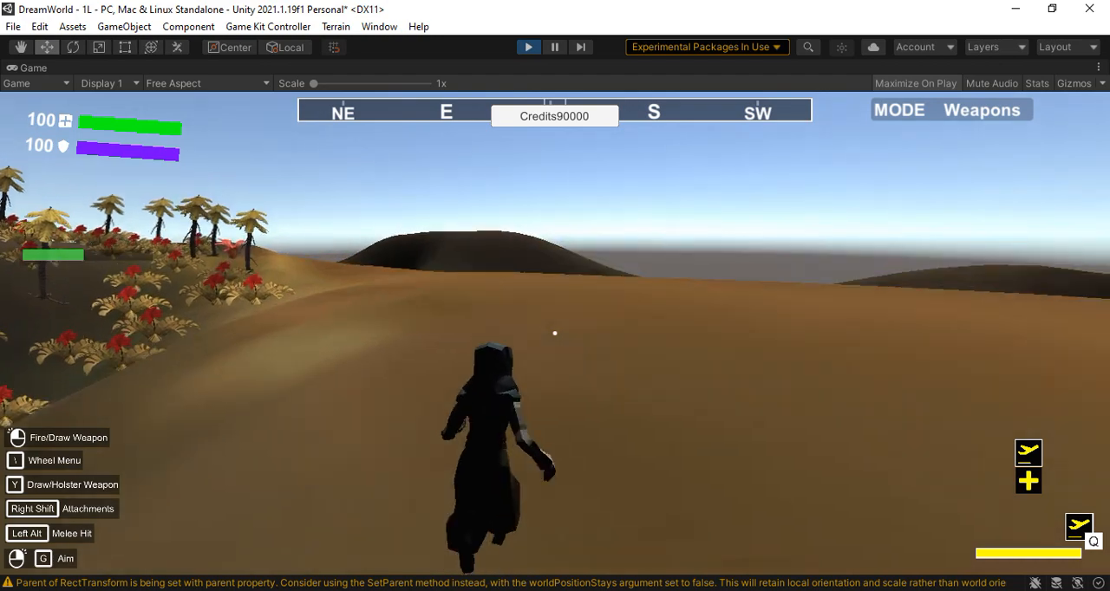
key("w")
key("space")
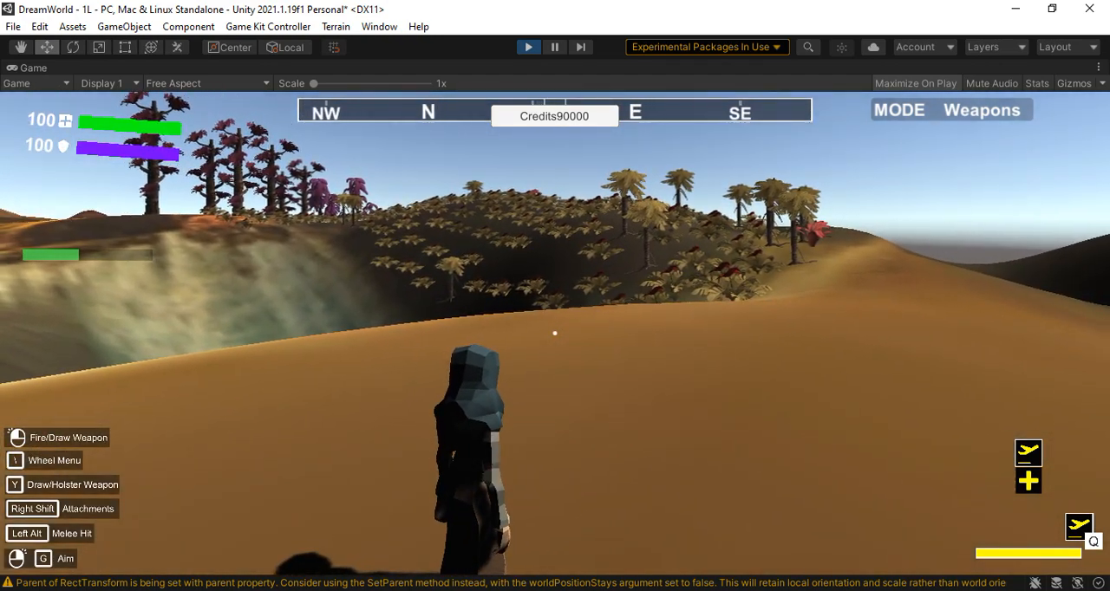
Buy and select the Female Peasent as the playable character, and try running and jumping with her in stage1
key("Escape")
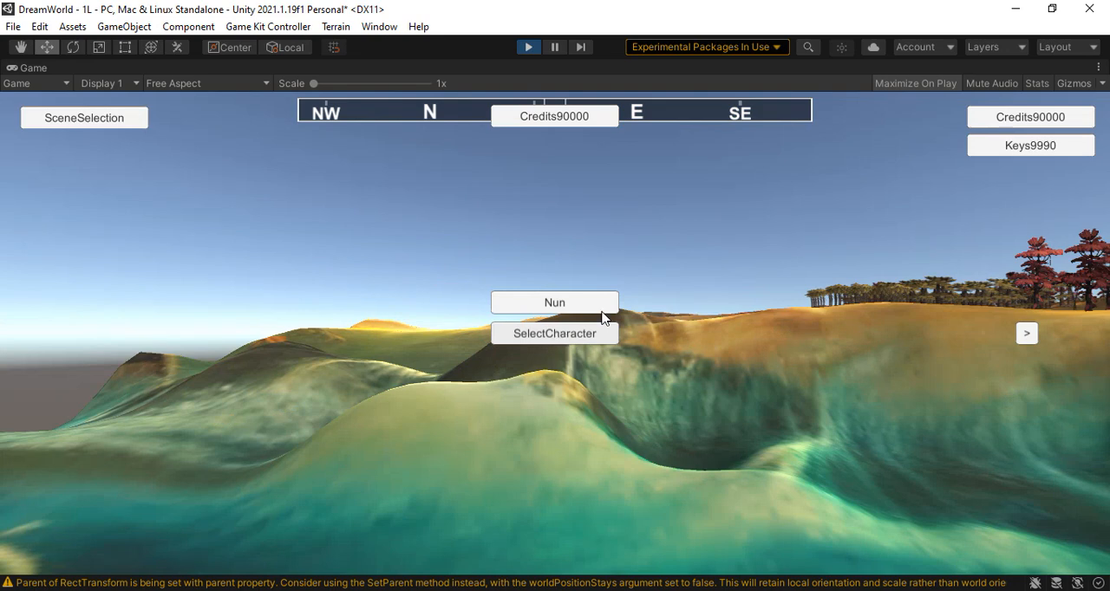
left_click(1026, 335)
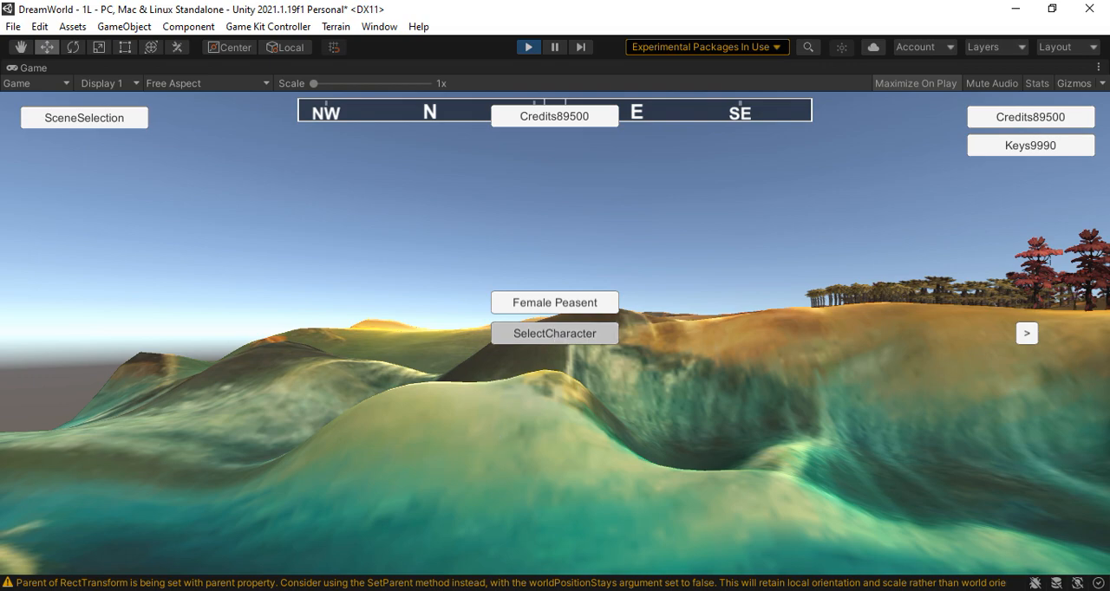
left_click(555, 333)
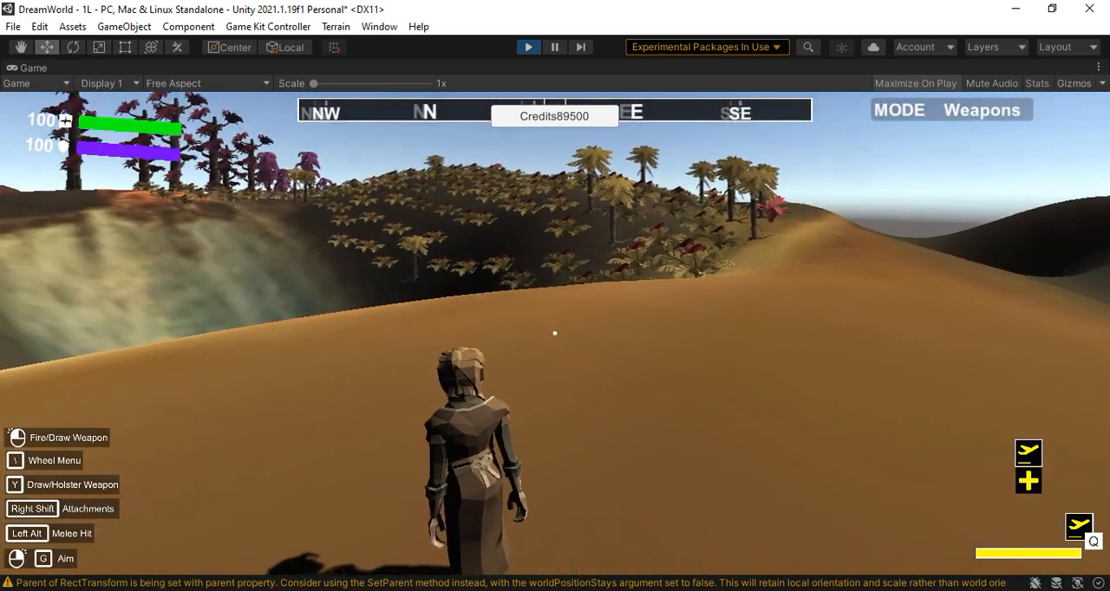
key("w")
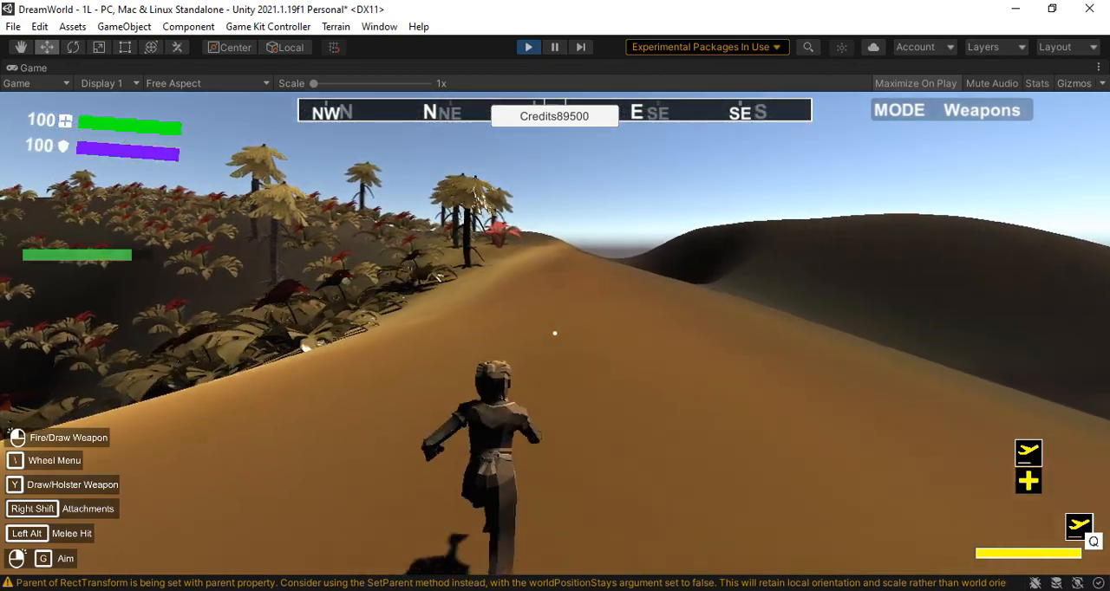
key("space")
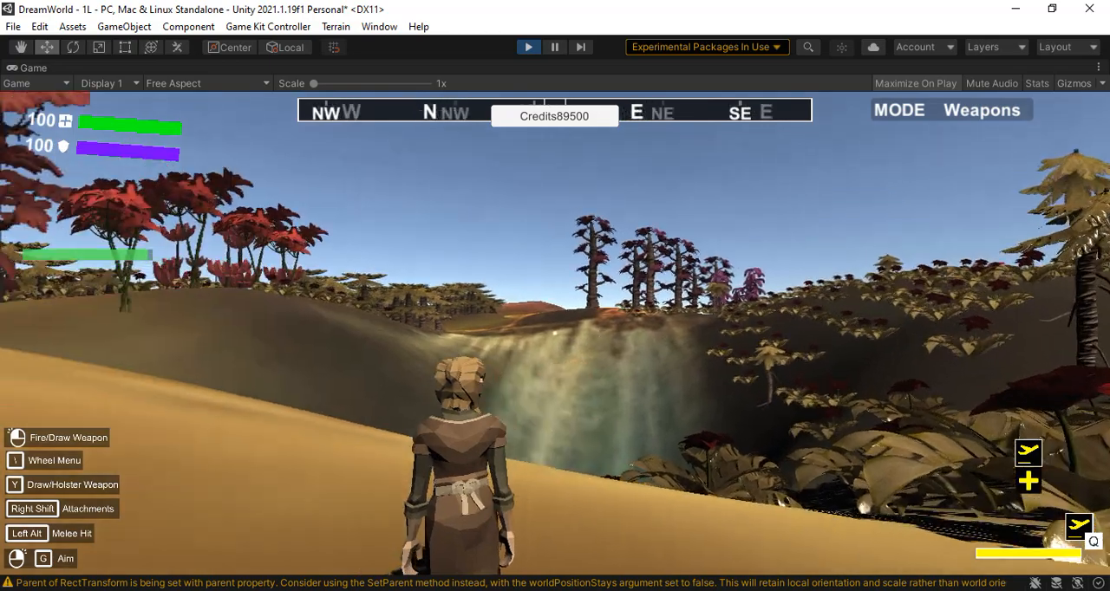
key("w")
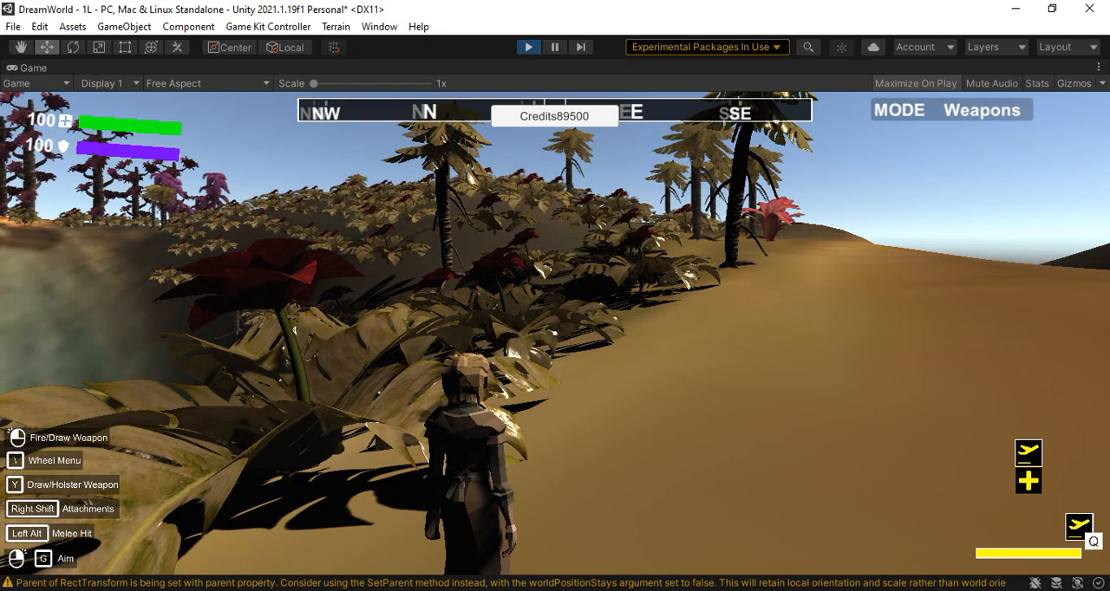
Switch the playable character to a purchased Fairy and fly her over the plants of stage1
key("Escape")
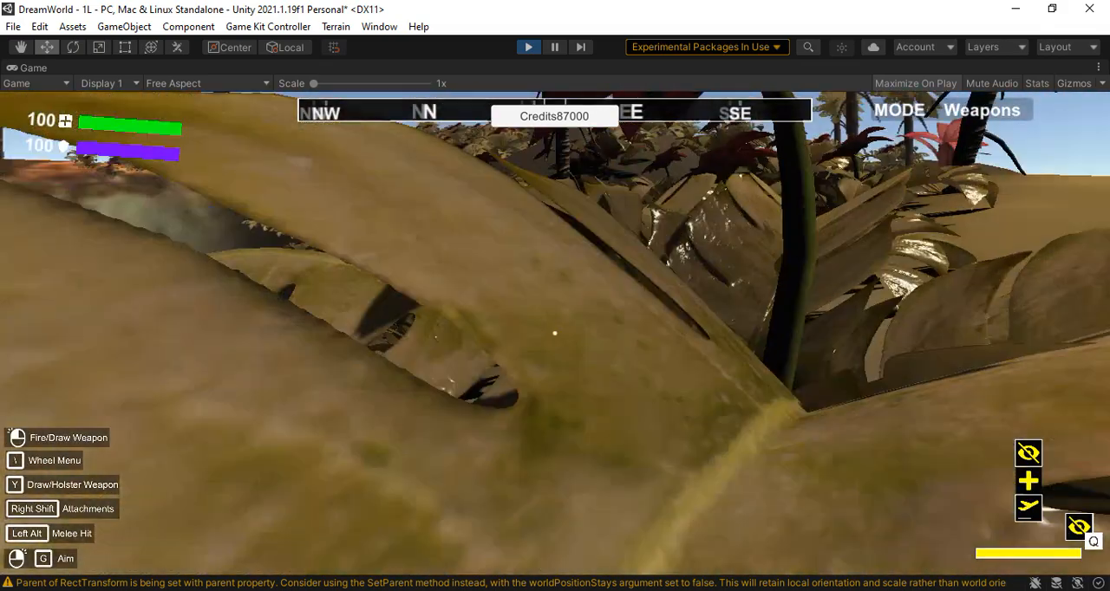
key("w")
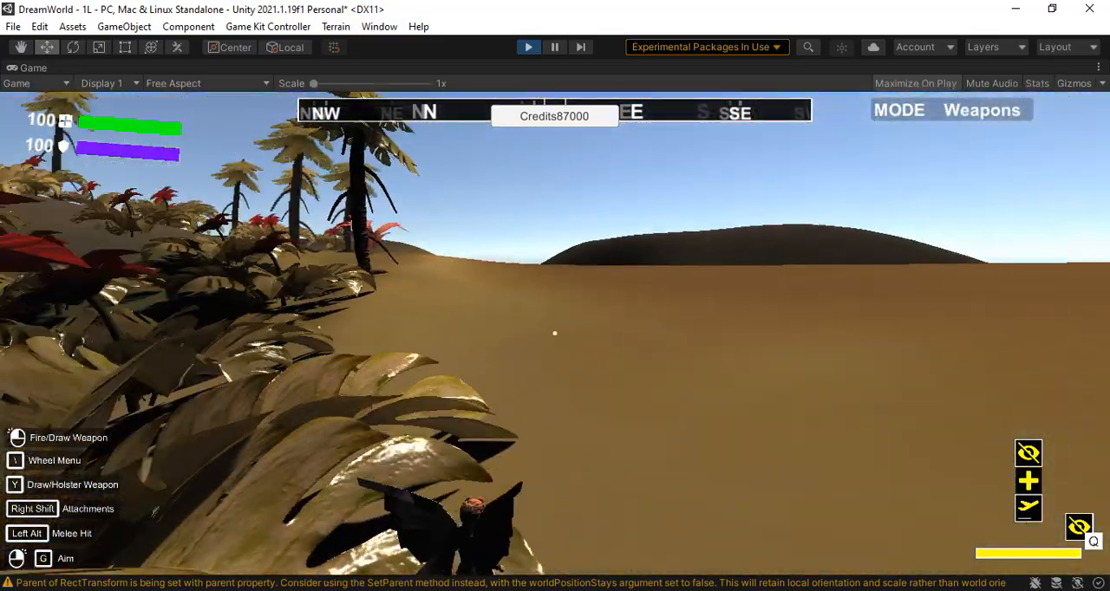
key("w")
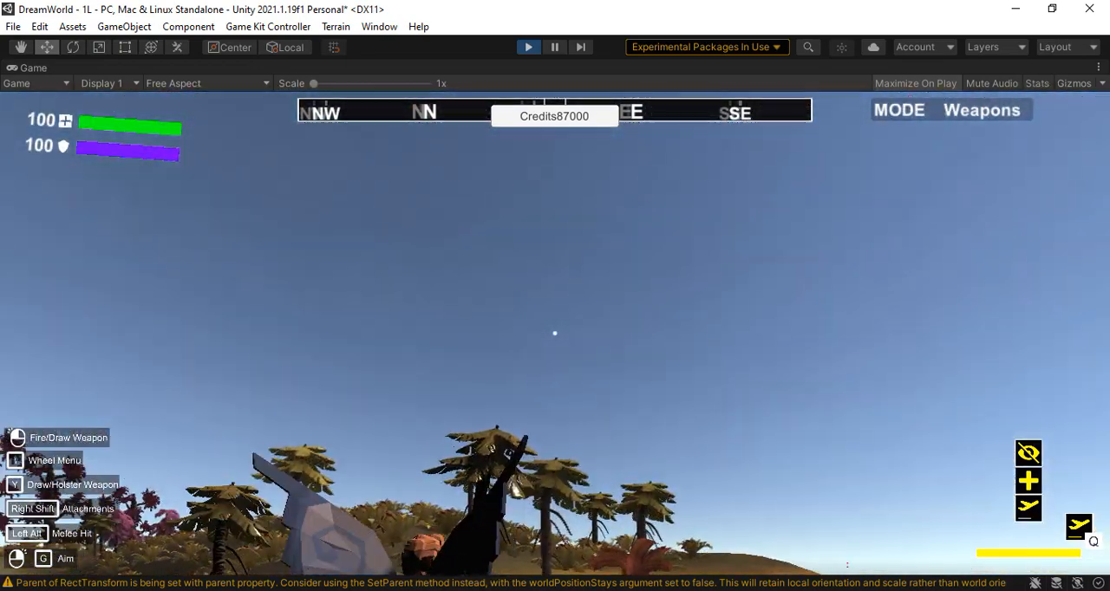
key("w")
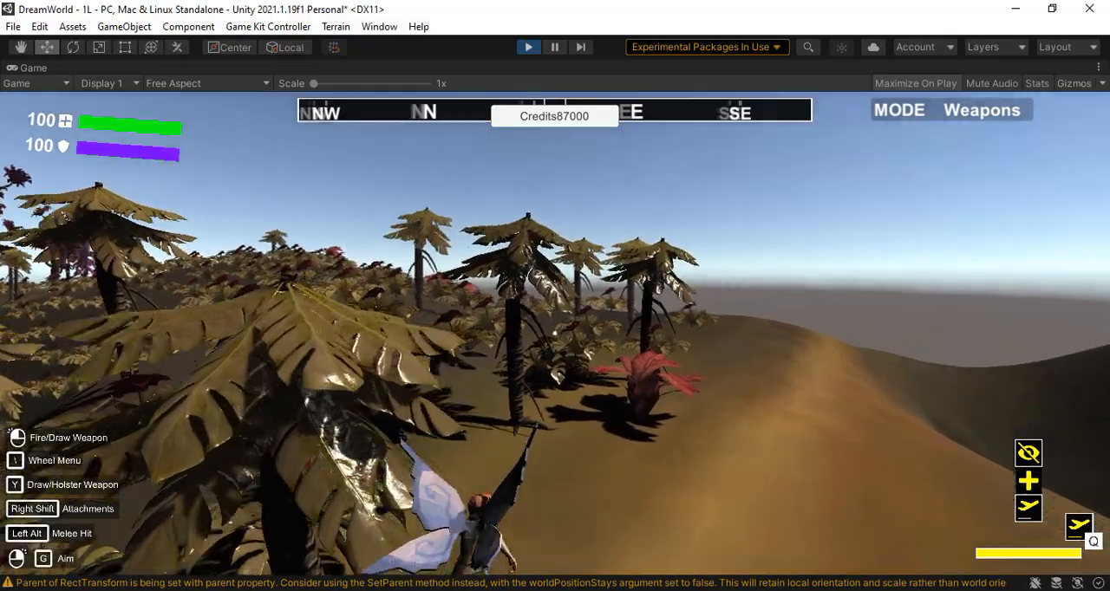
key("w")
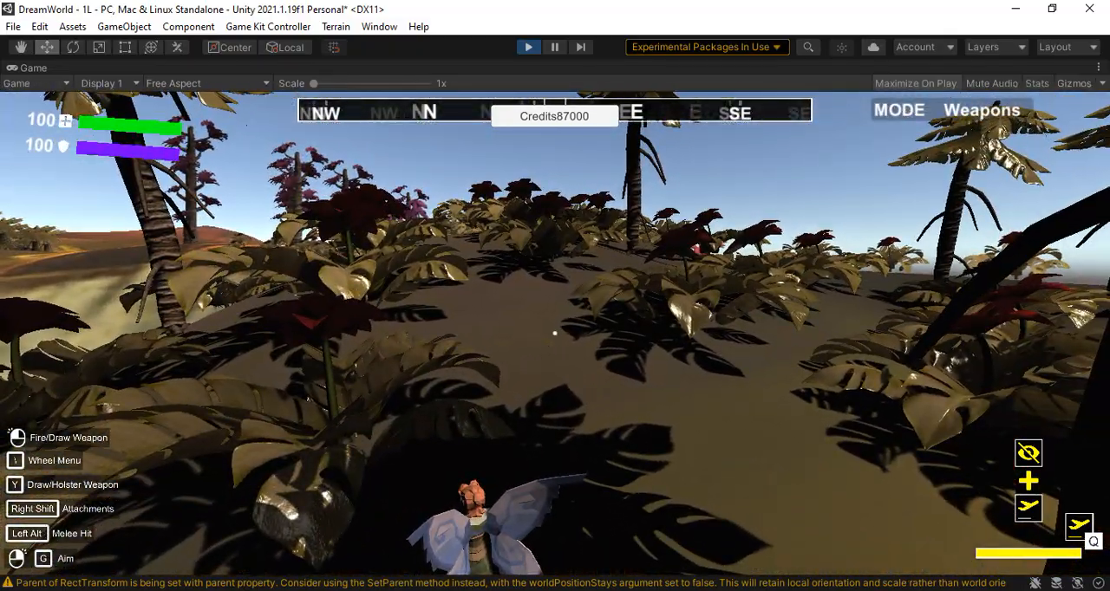
key("w")
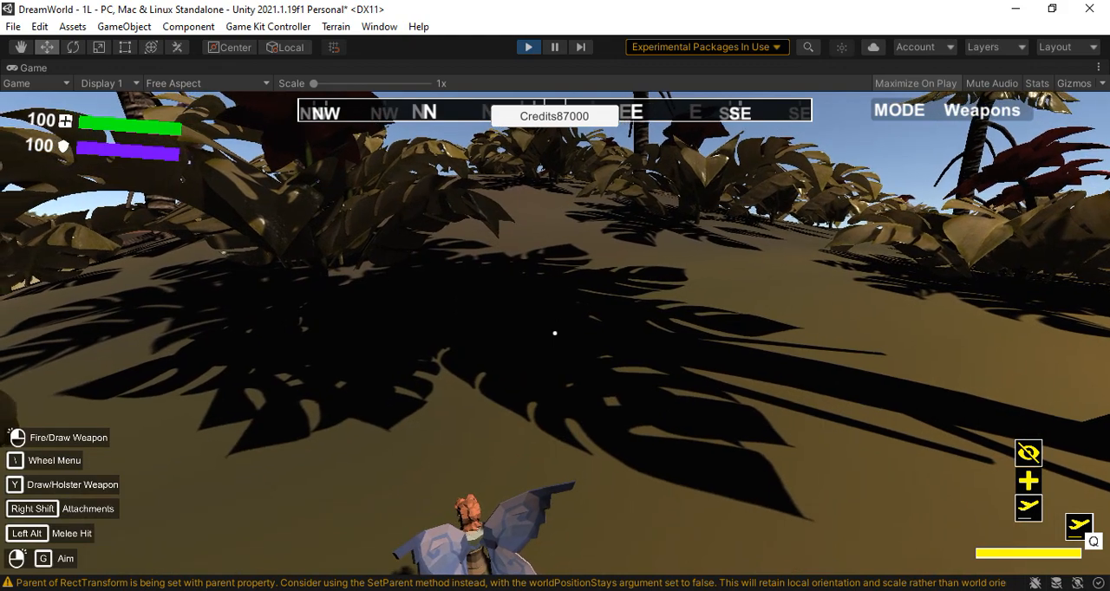
key("w")
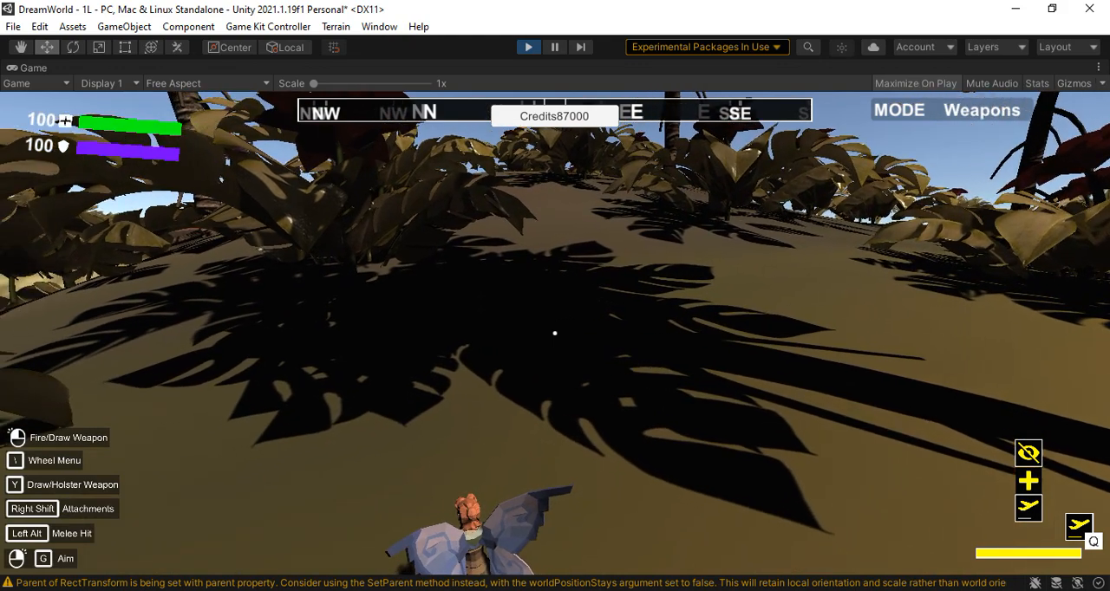
Buy stage2 permanently for 500 keys and enter it with the Fairy as the playable character
key("Escape")
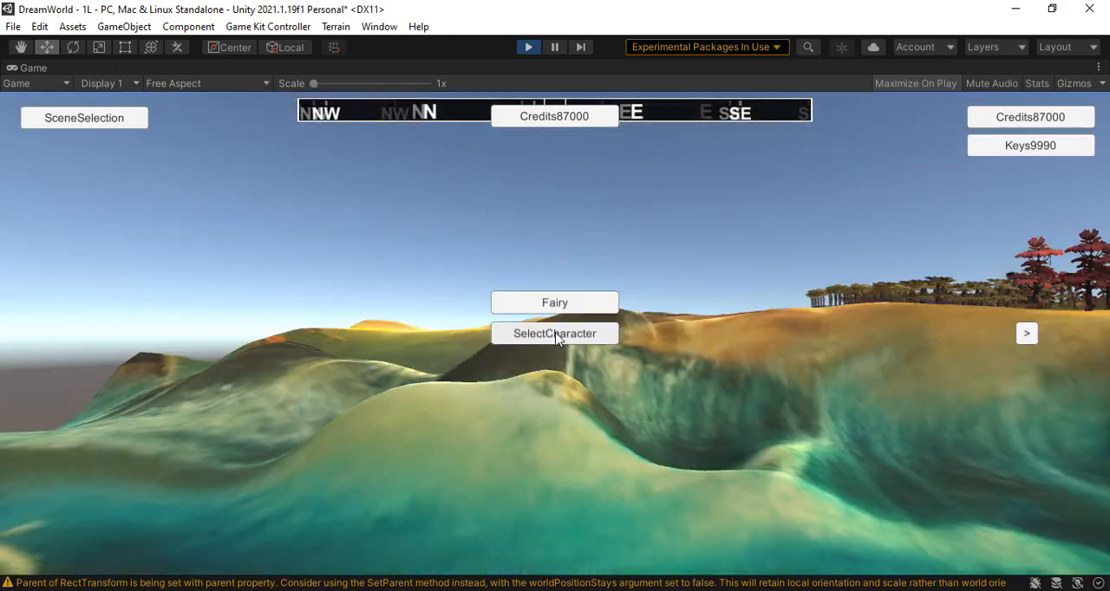
left_click(105, 118)
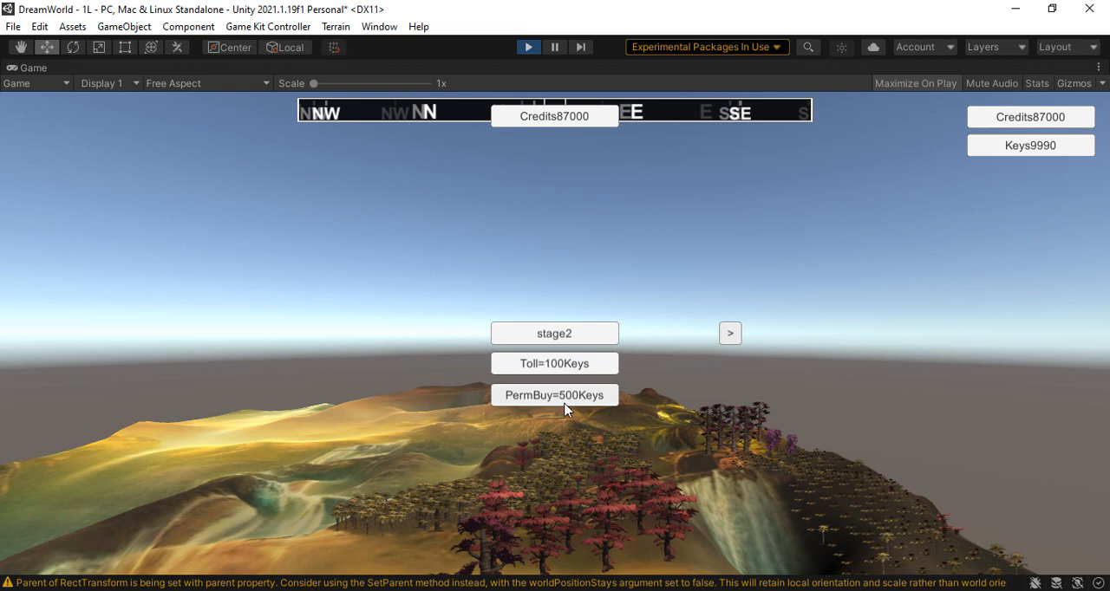
left_click(564, 398)
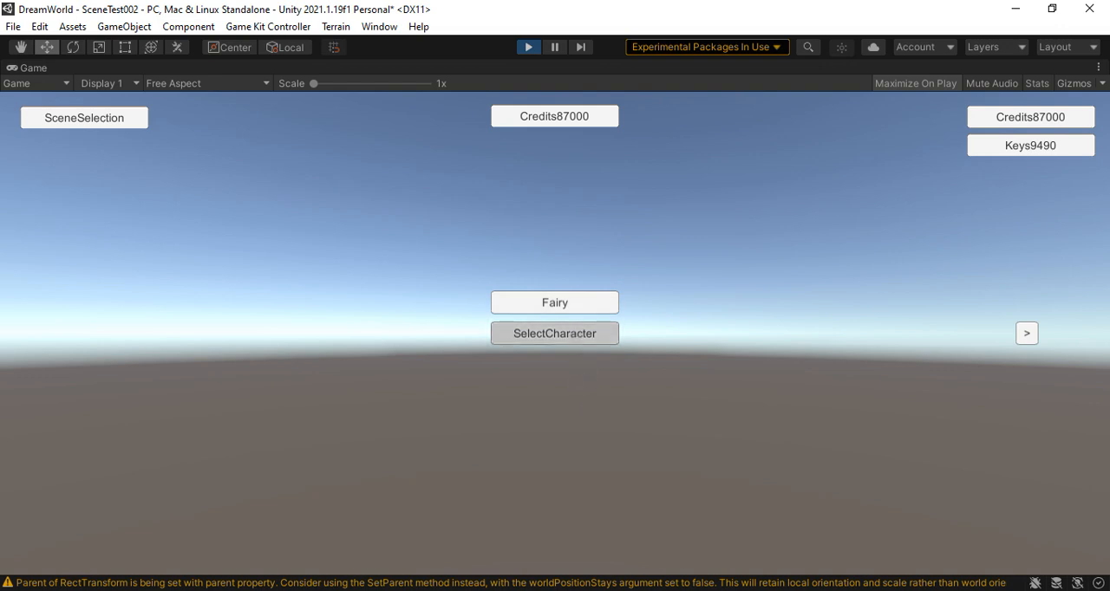
left_click(555, 333)
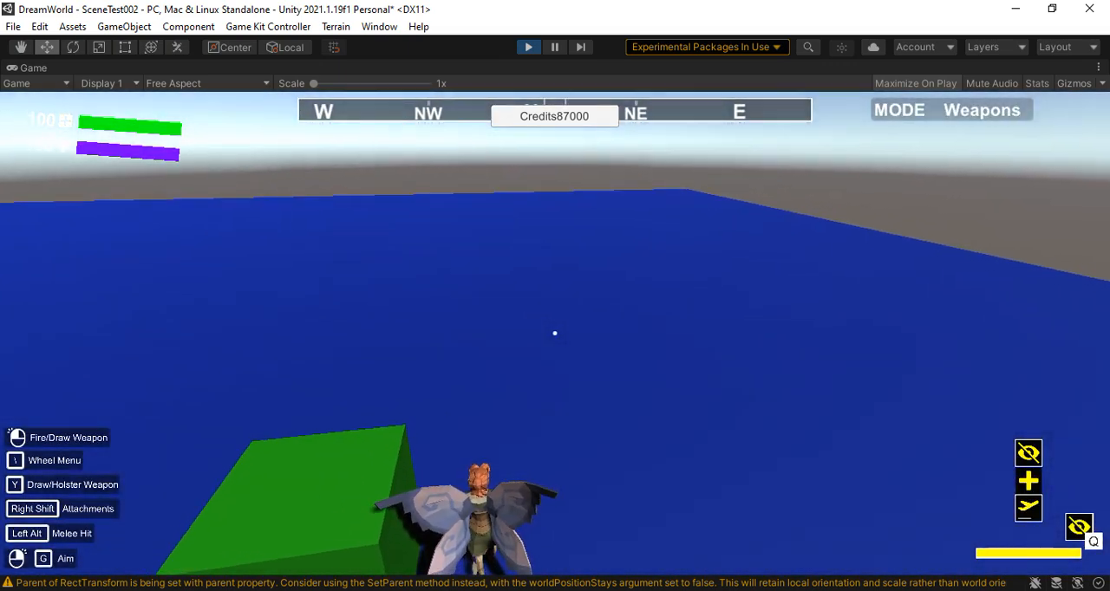
key("w")
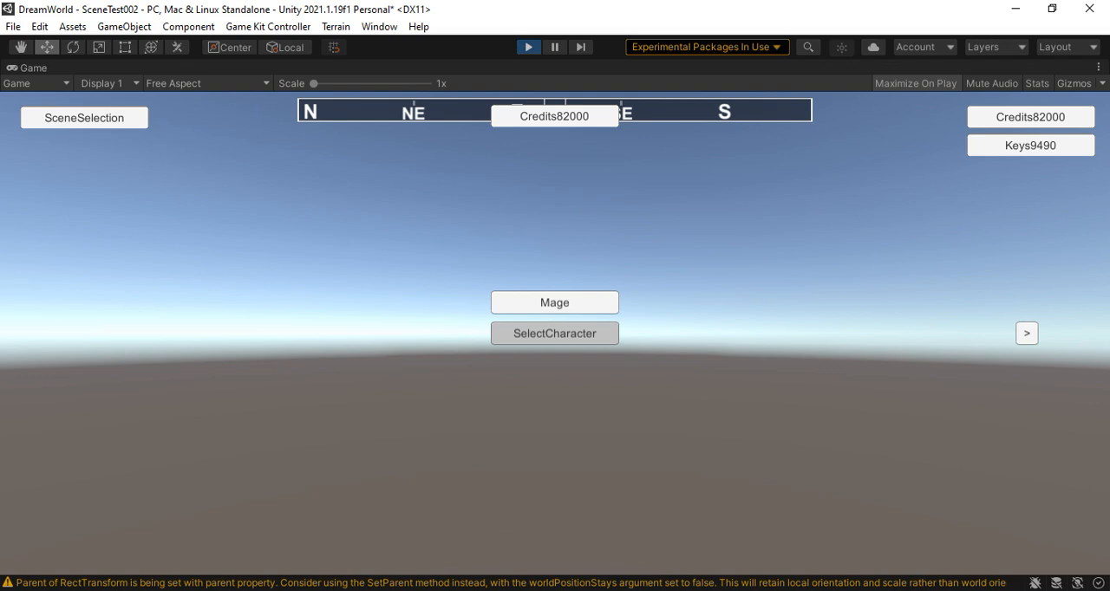
Play as the purchased Mage, running around the stage2 ground, and end the play mode session
left_click(555, 333)
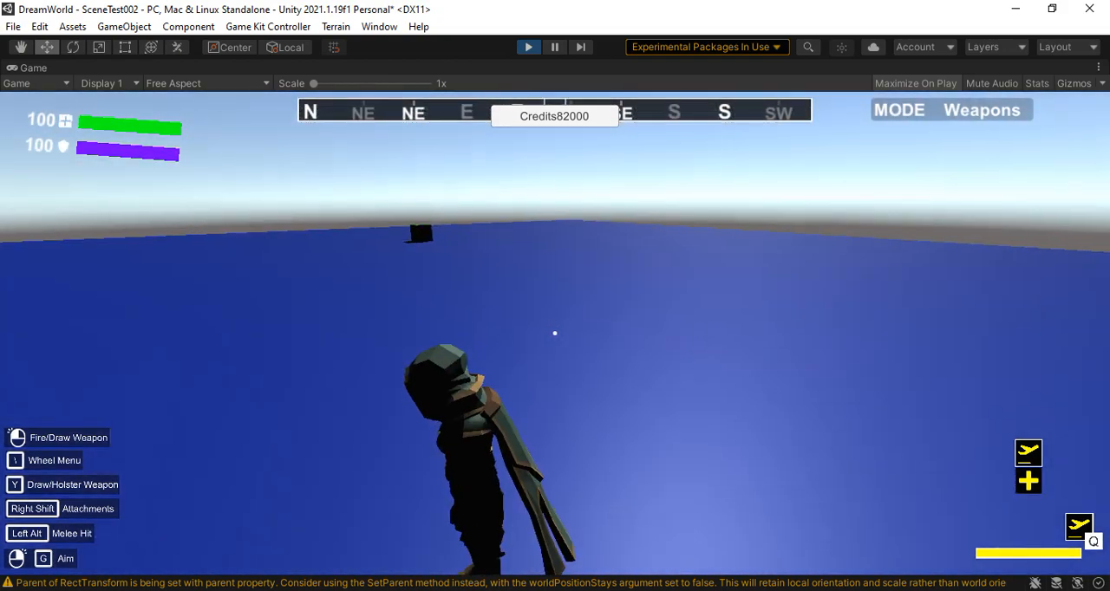
key("shift+w")
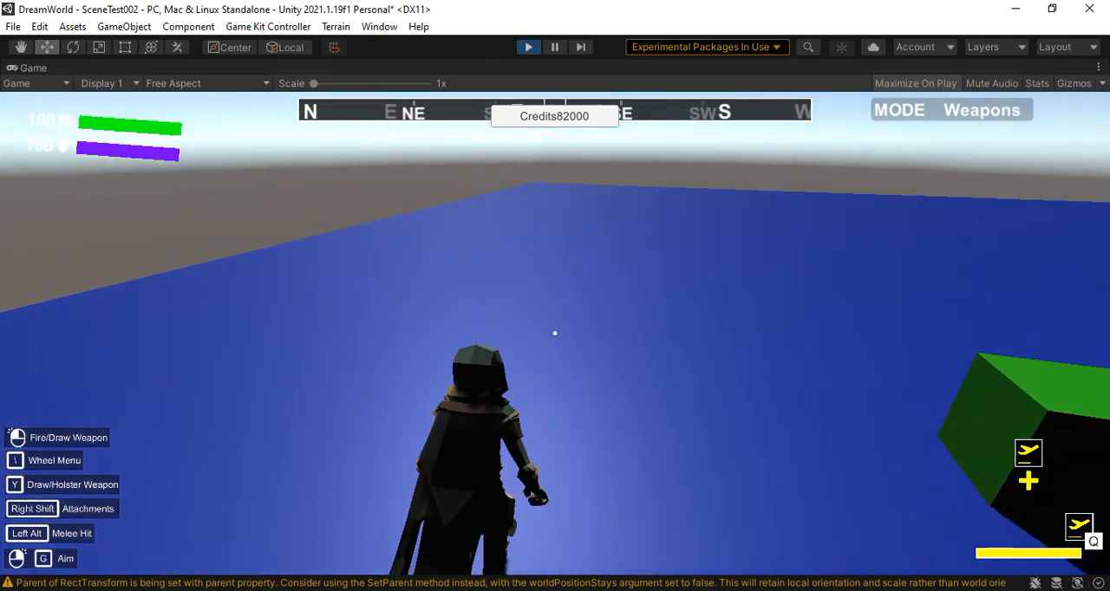
key("w")
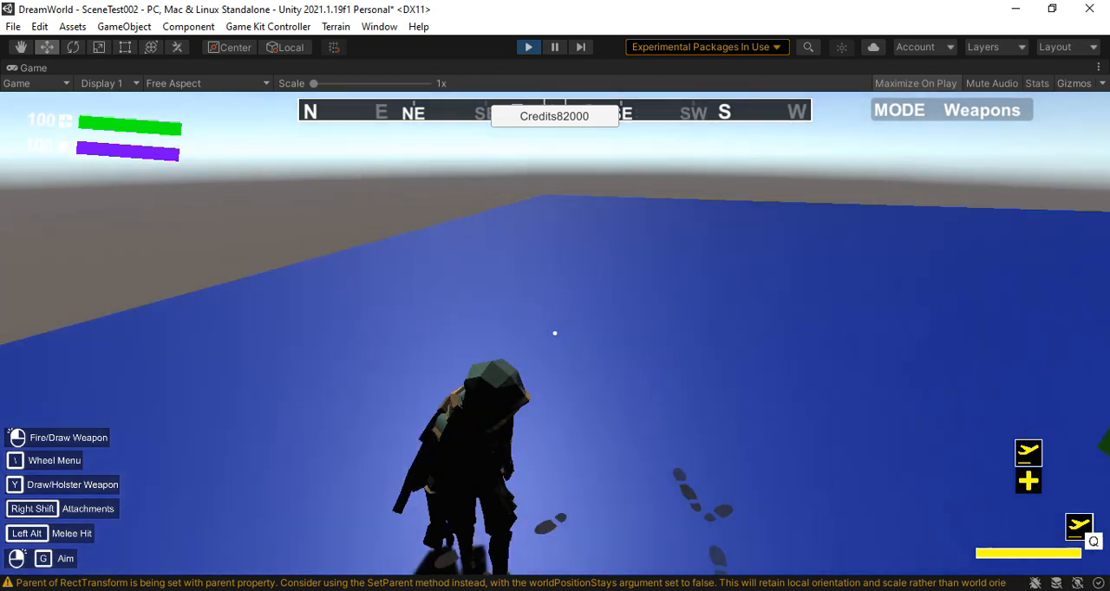
key("shift+w")
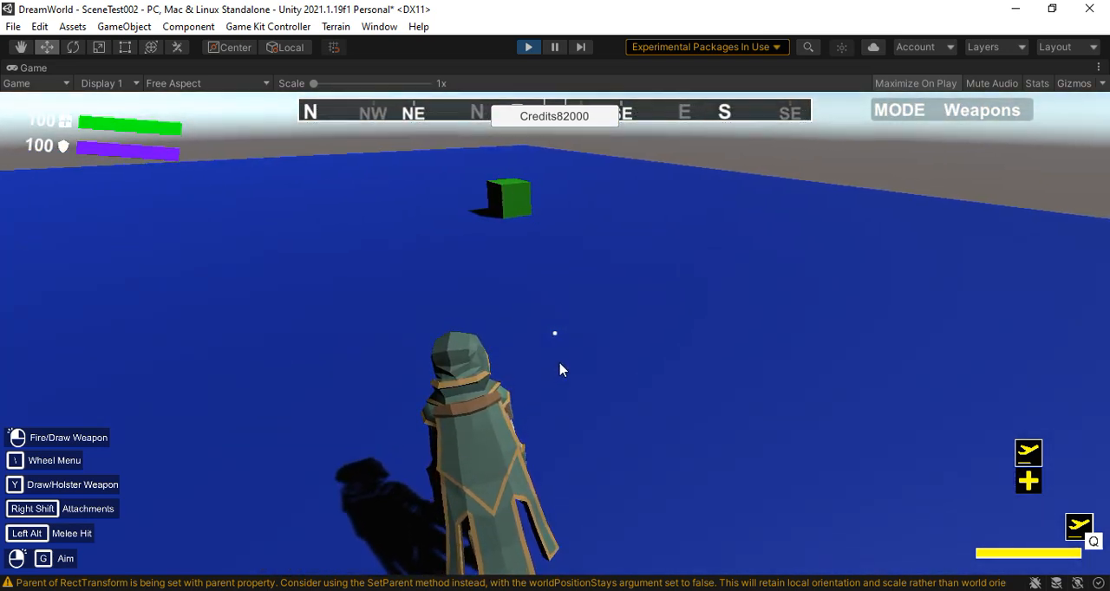
key("Escape")
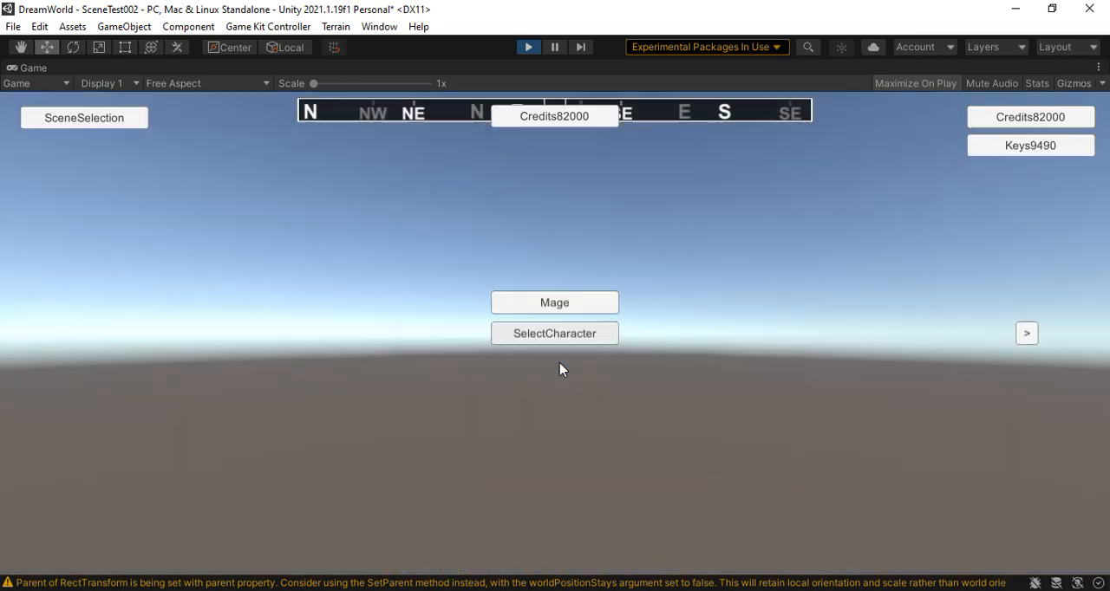
left_click(529, 49)
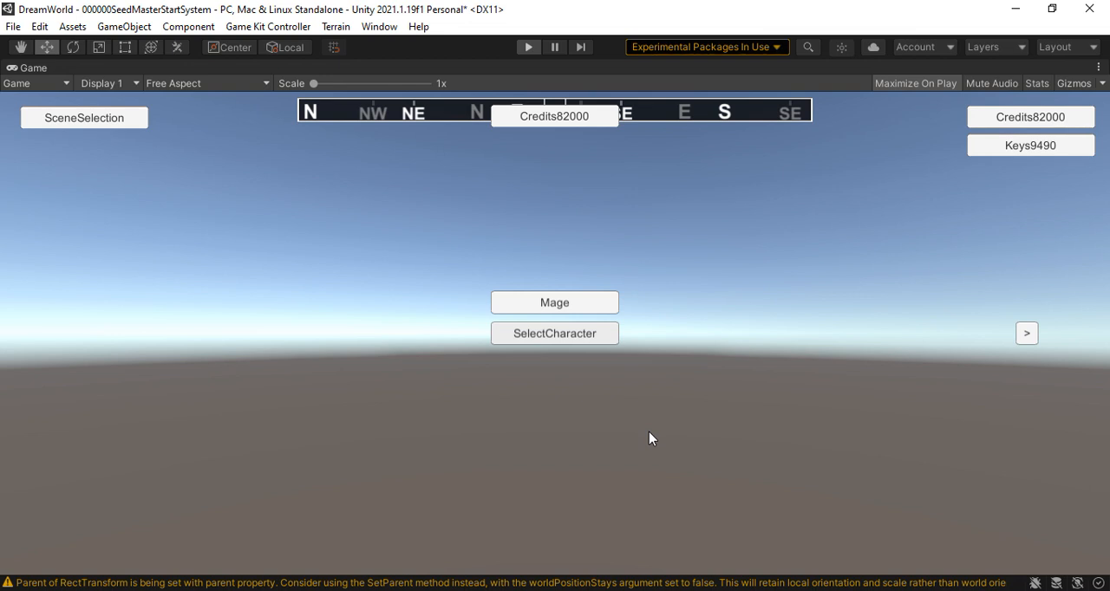